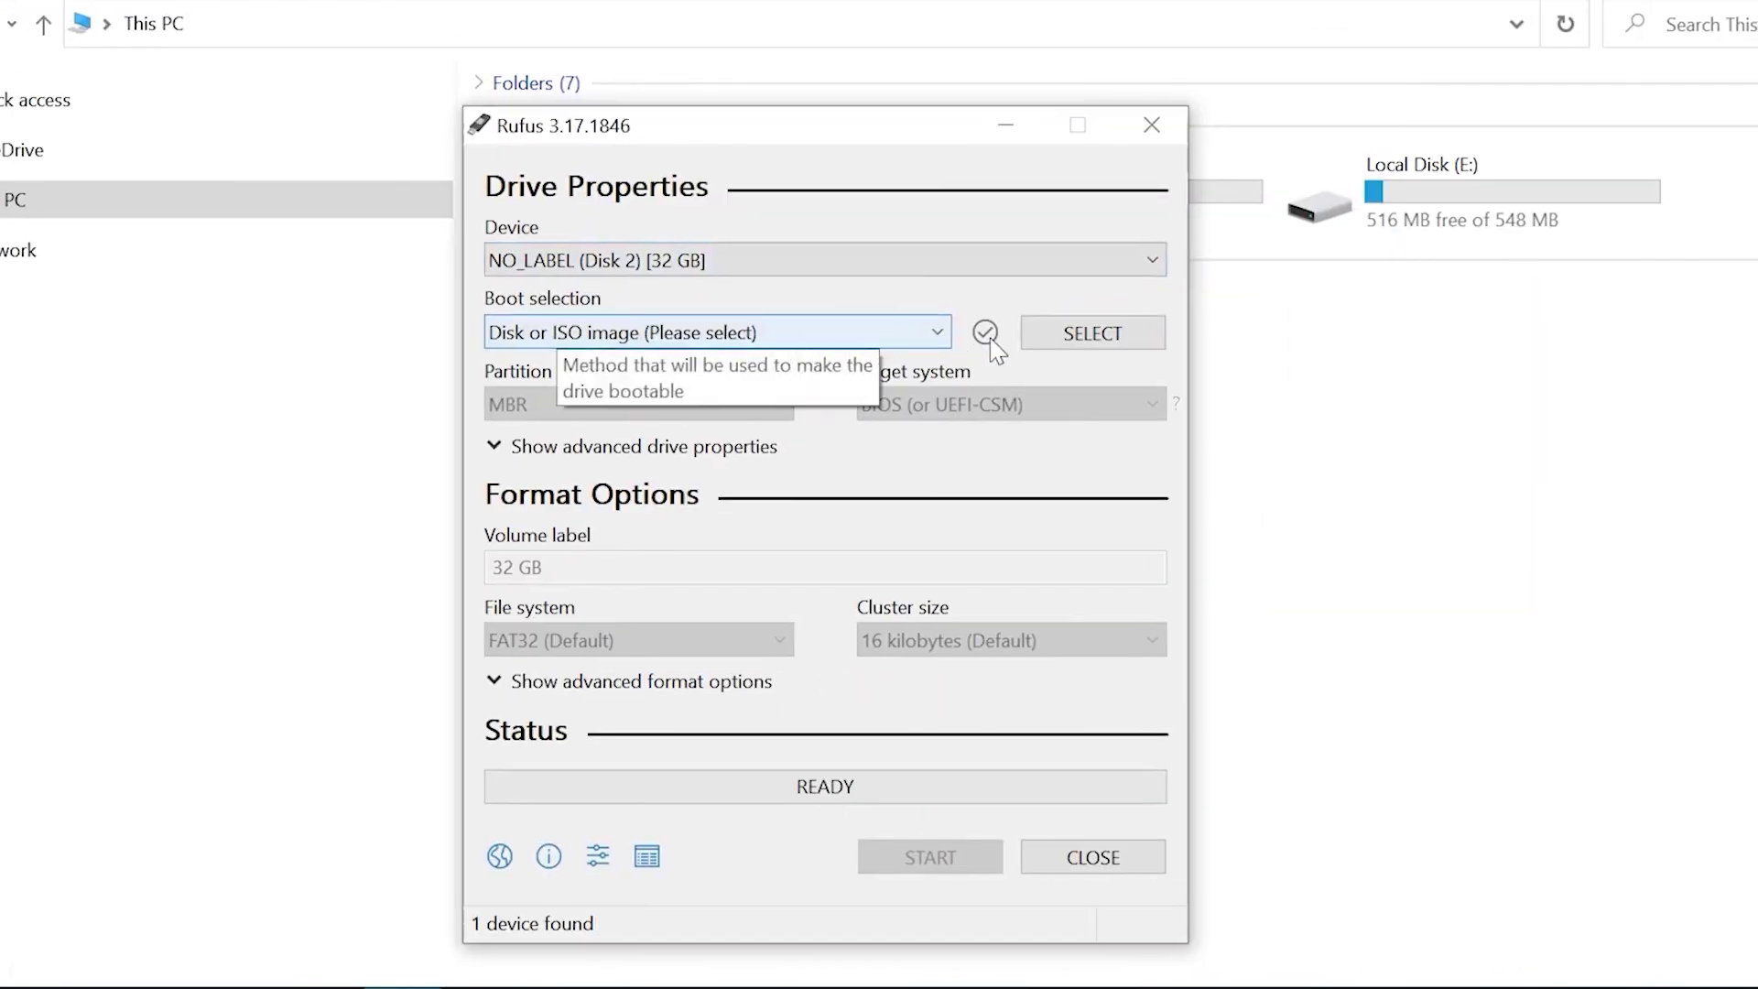
Load the TrueNAS-12.0-U7 image from Downloads as the Rufus boot image.
click(1089, 333)
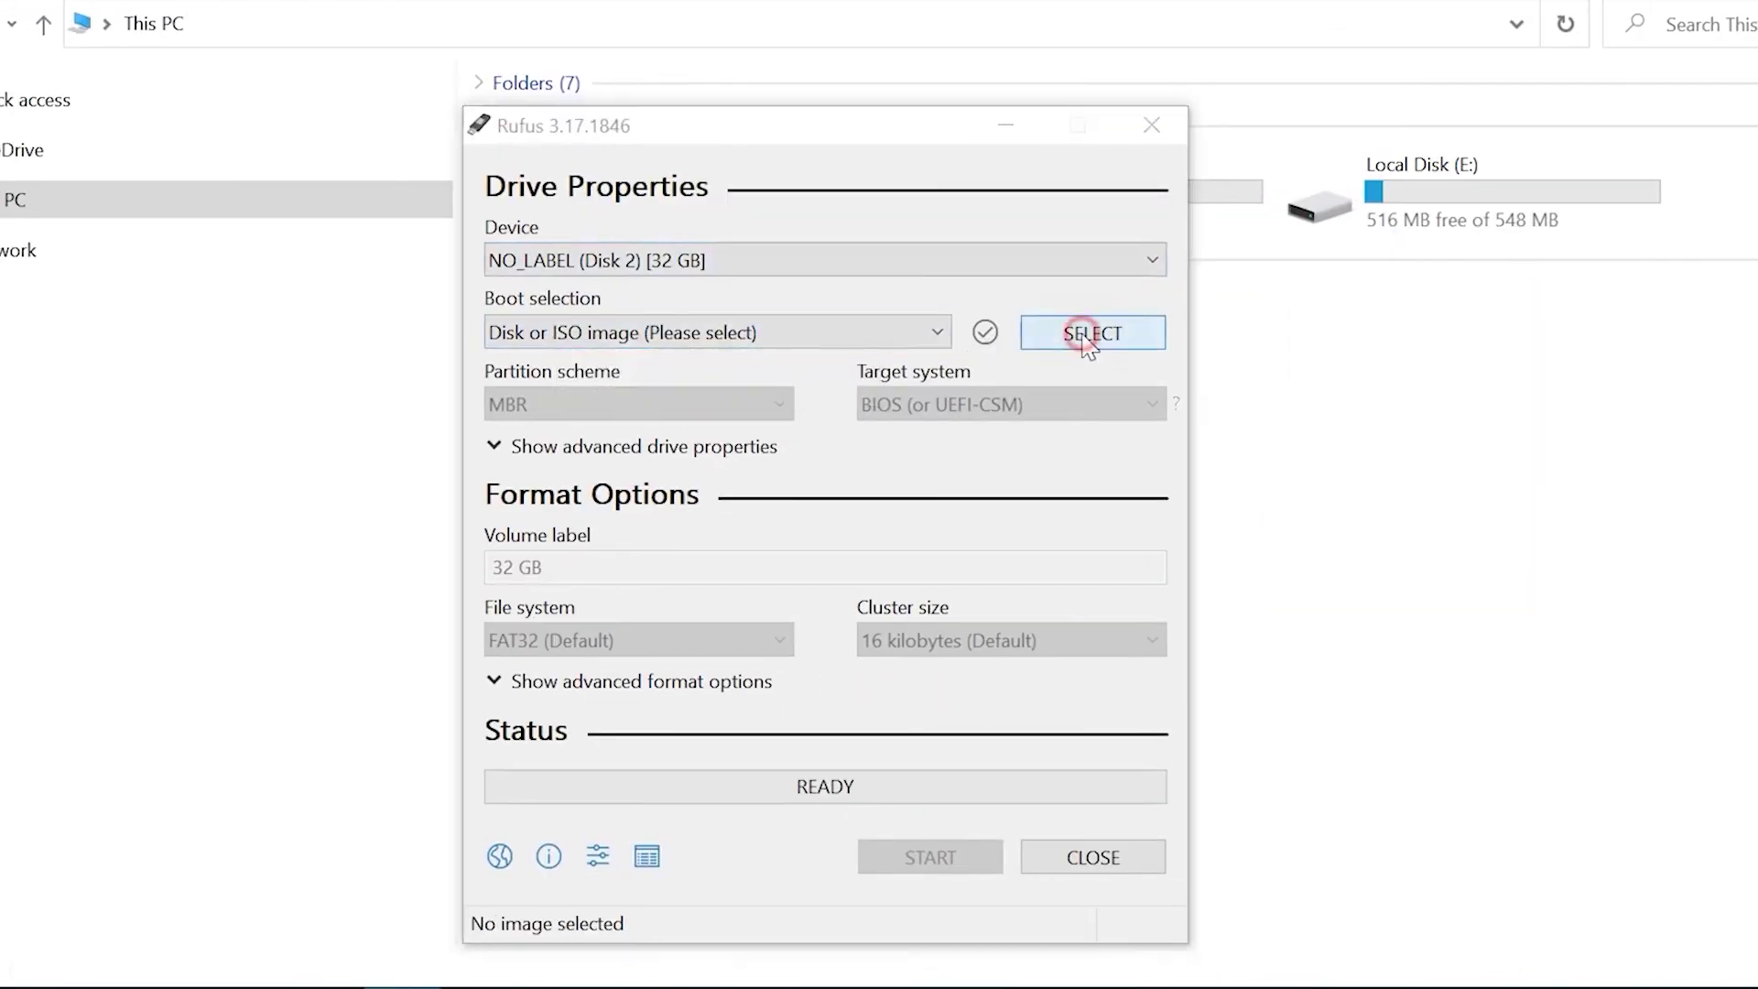
scroll(824, 640, down, 2)
scroll(806, 697, down, 1)
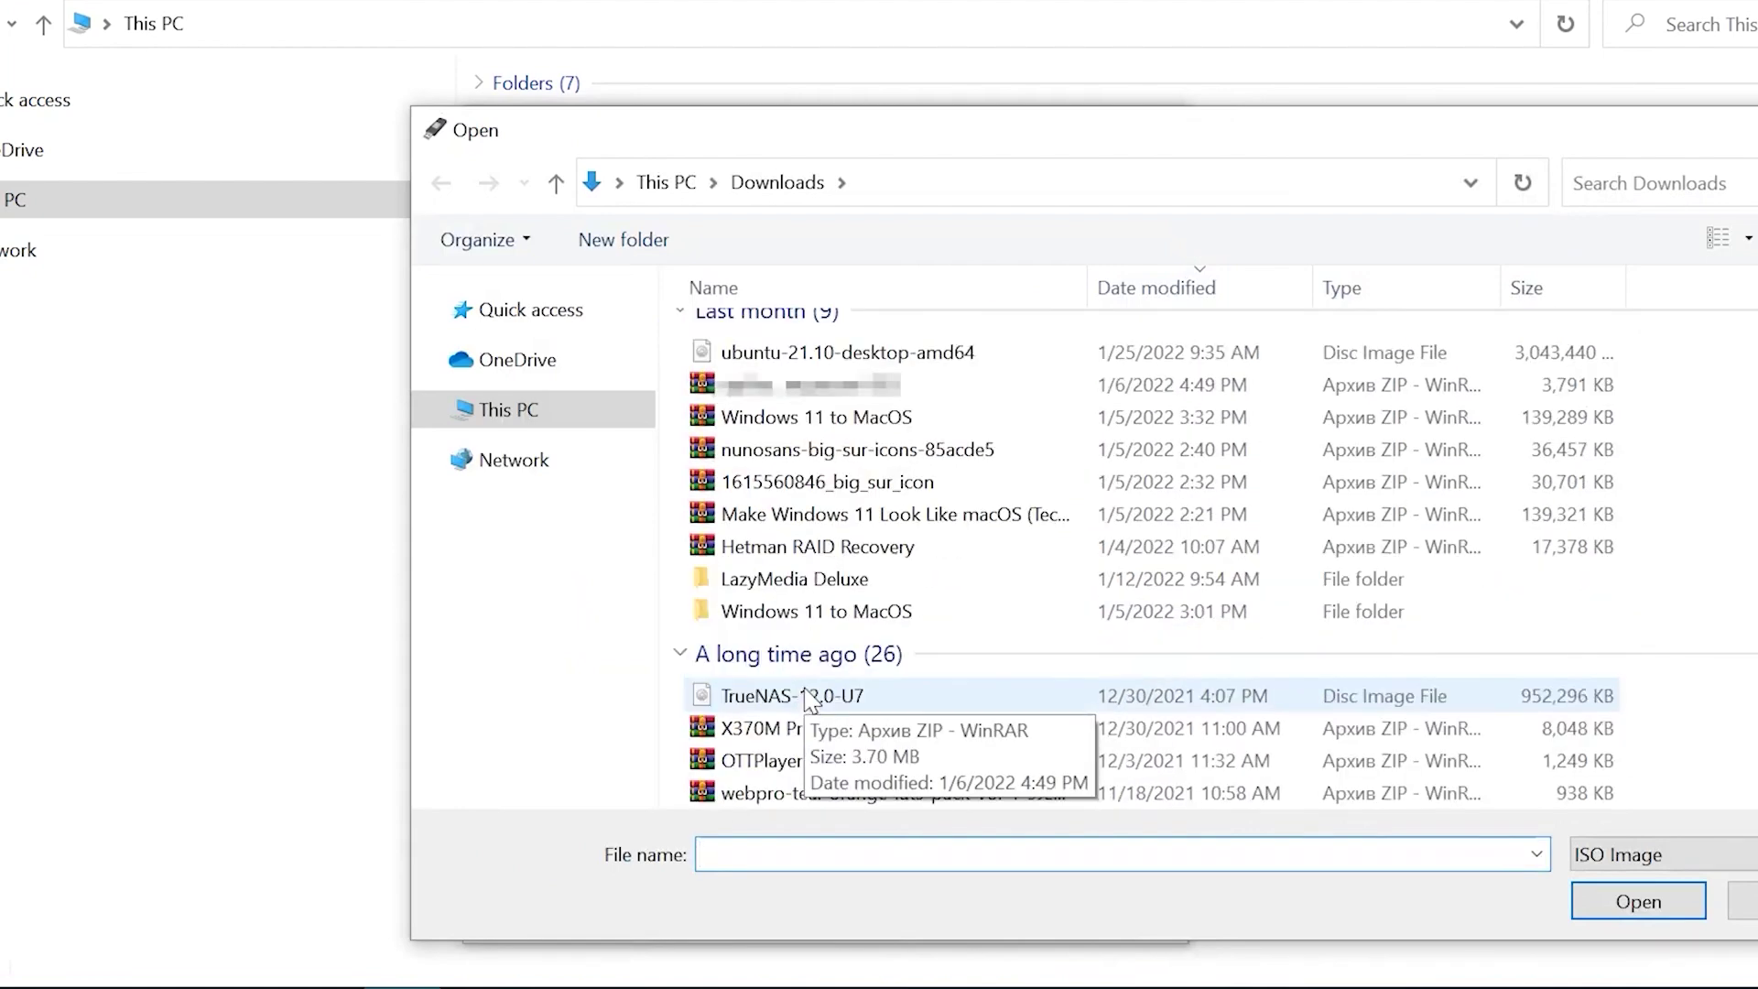
click(806, 679)
click(1631, 903)
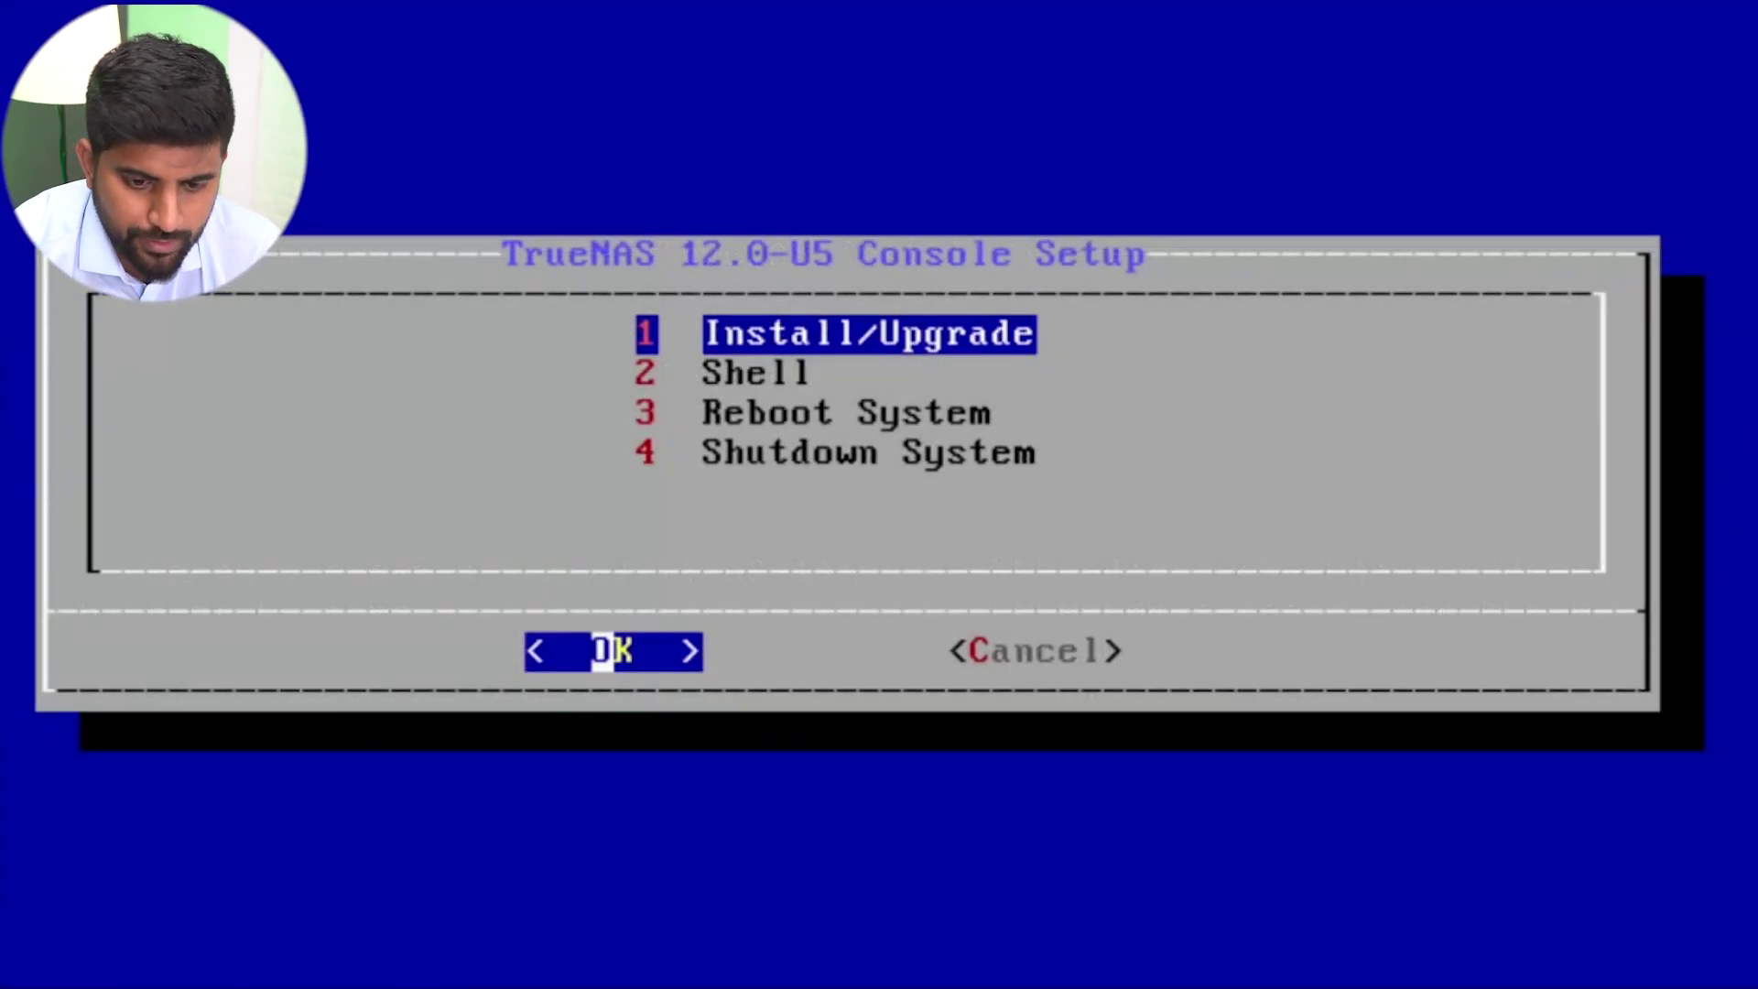
Start Install/Upgrade and choose the ada2 Samsung SSD as the install destination, accepting the erase.
key(Return)
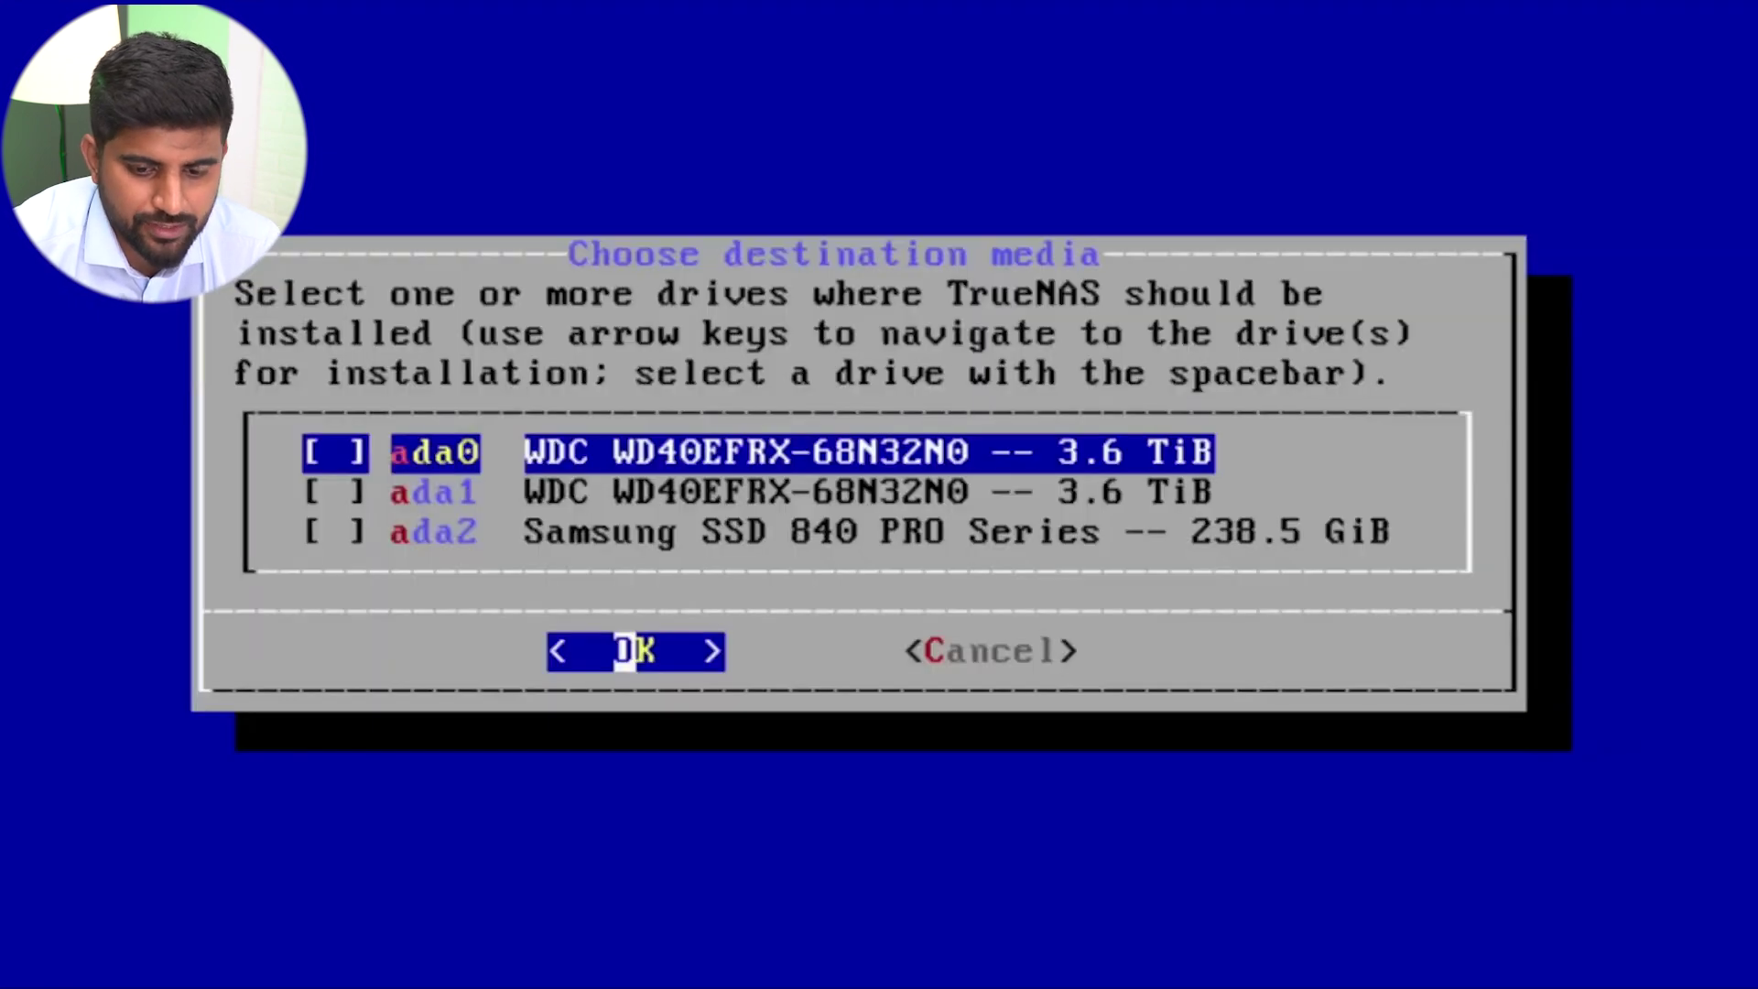
key(Down)
key(Down)
key(space)
key(Return)
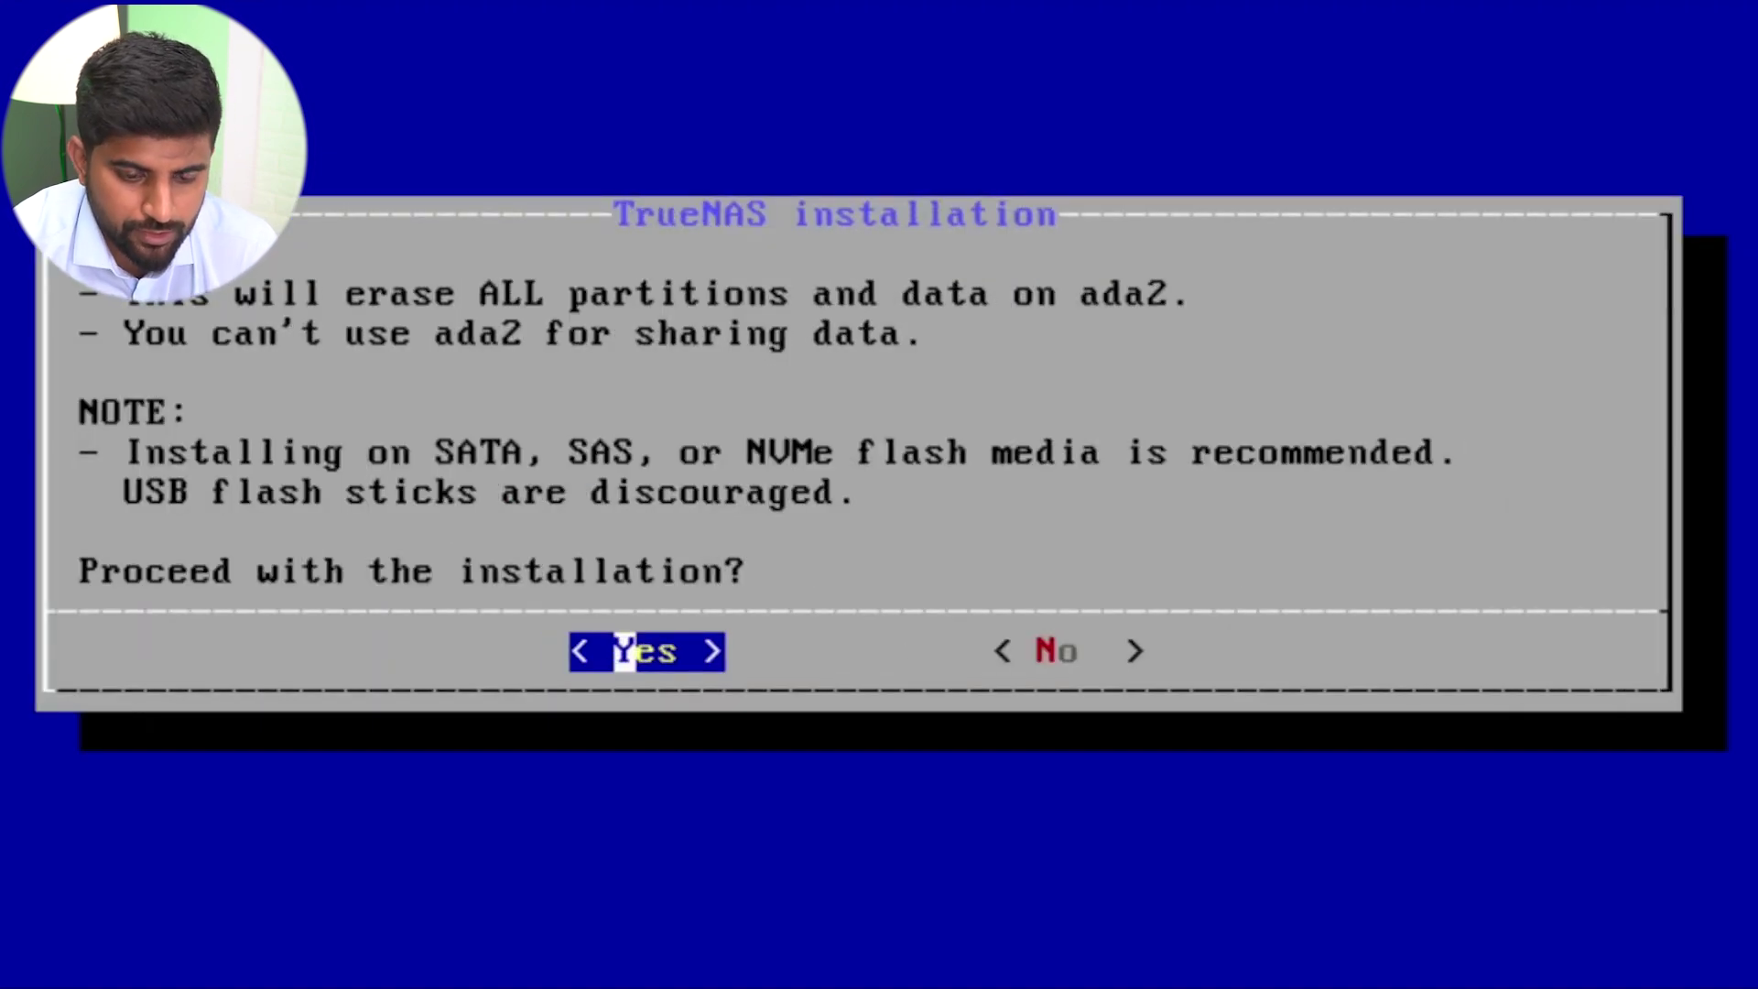
key(Return)
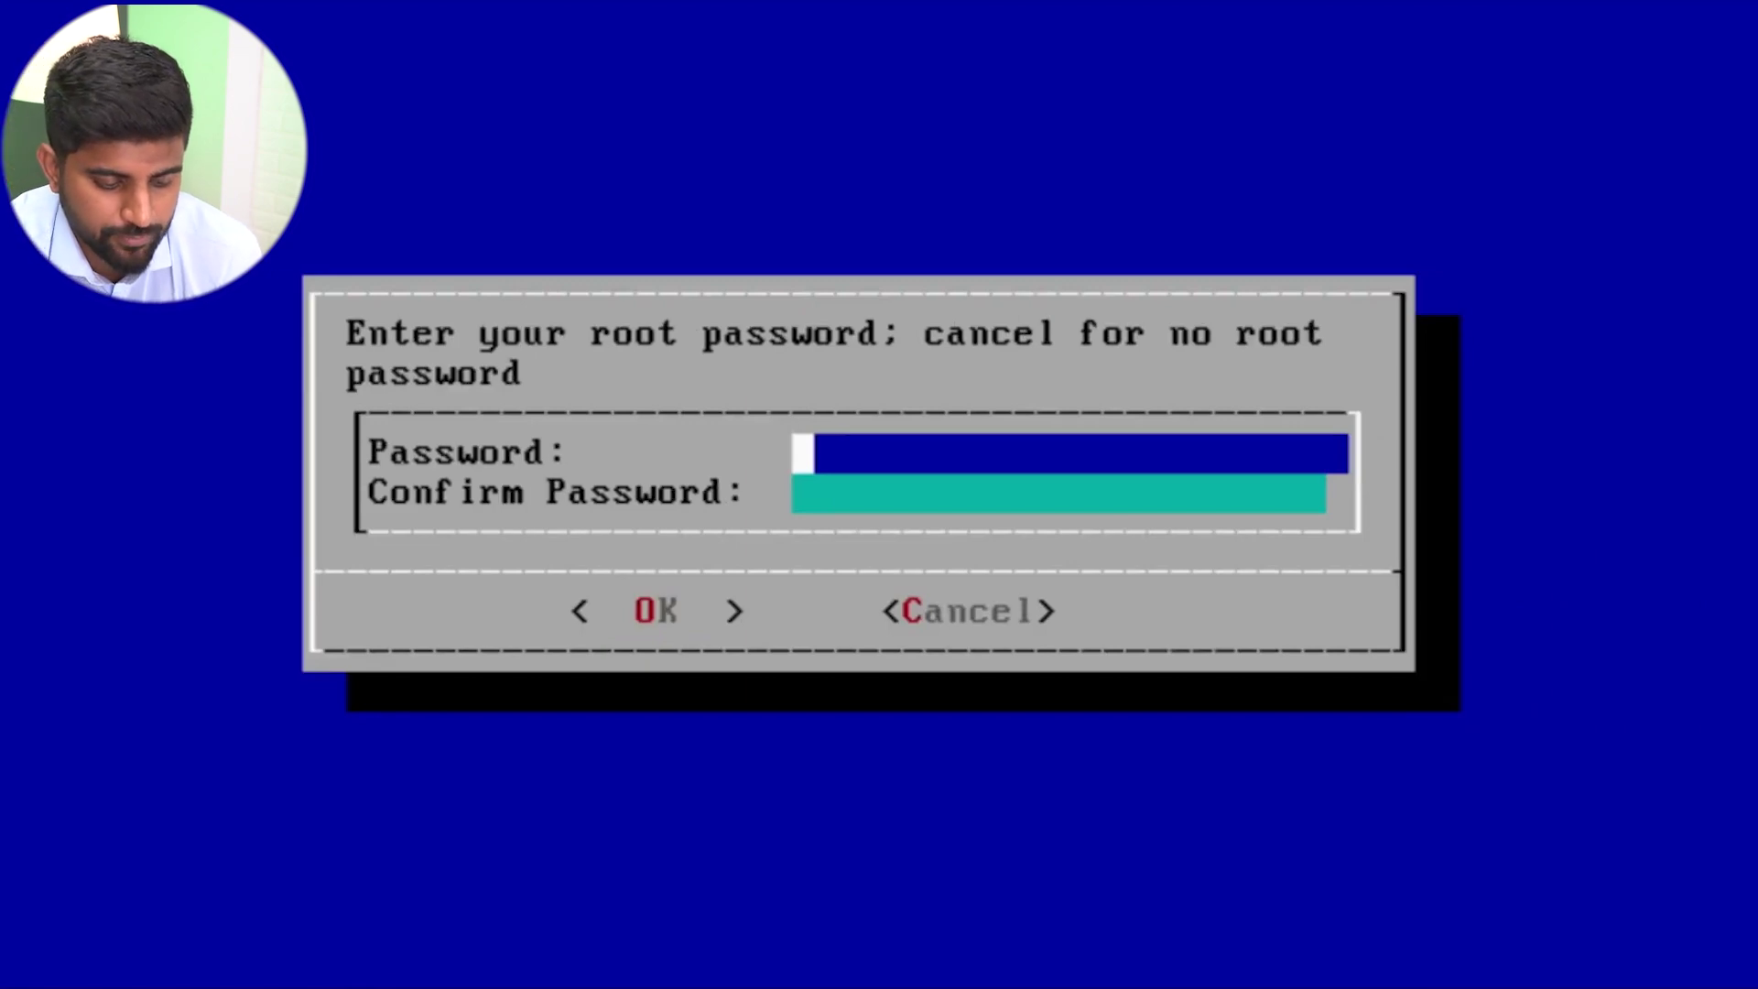
Set the root password, complete the installation and choose Reboot System.
text(*)
key(Tab)
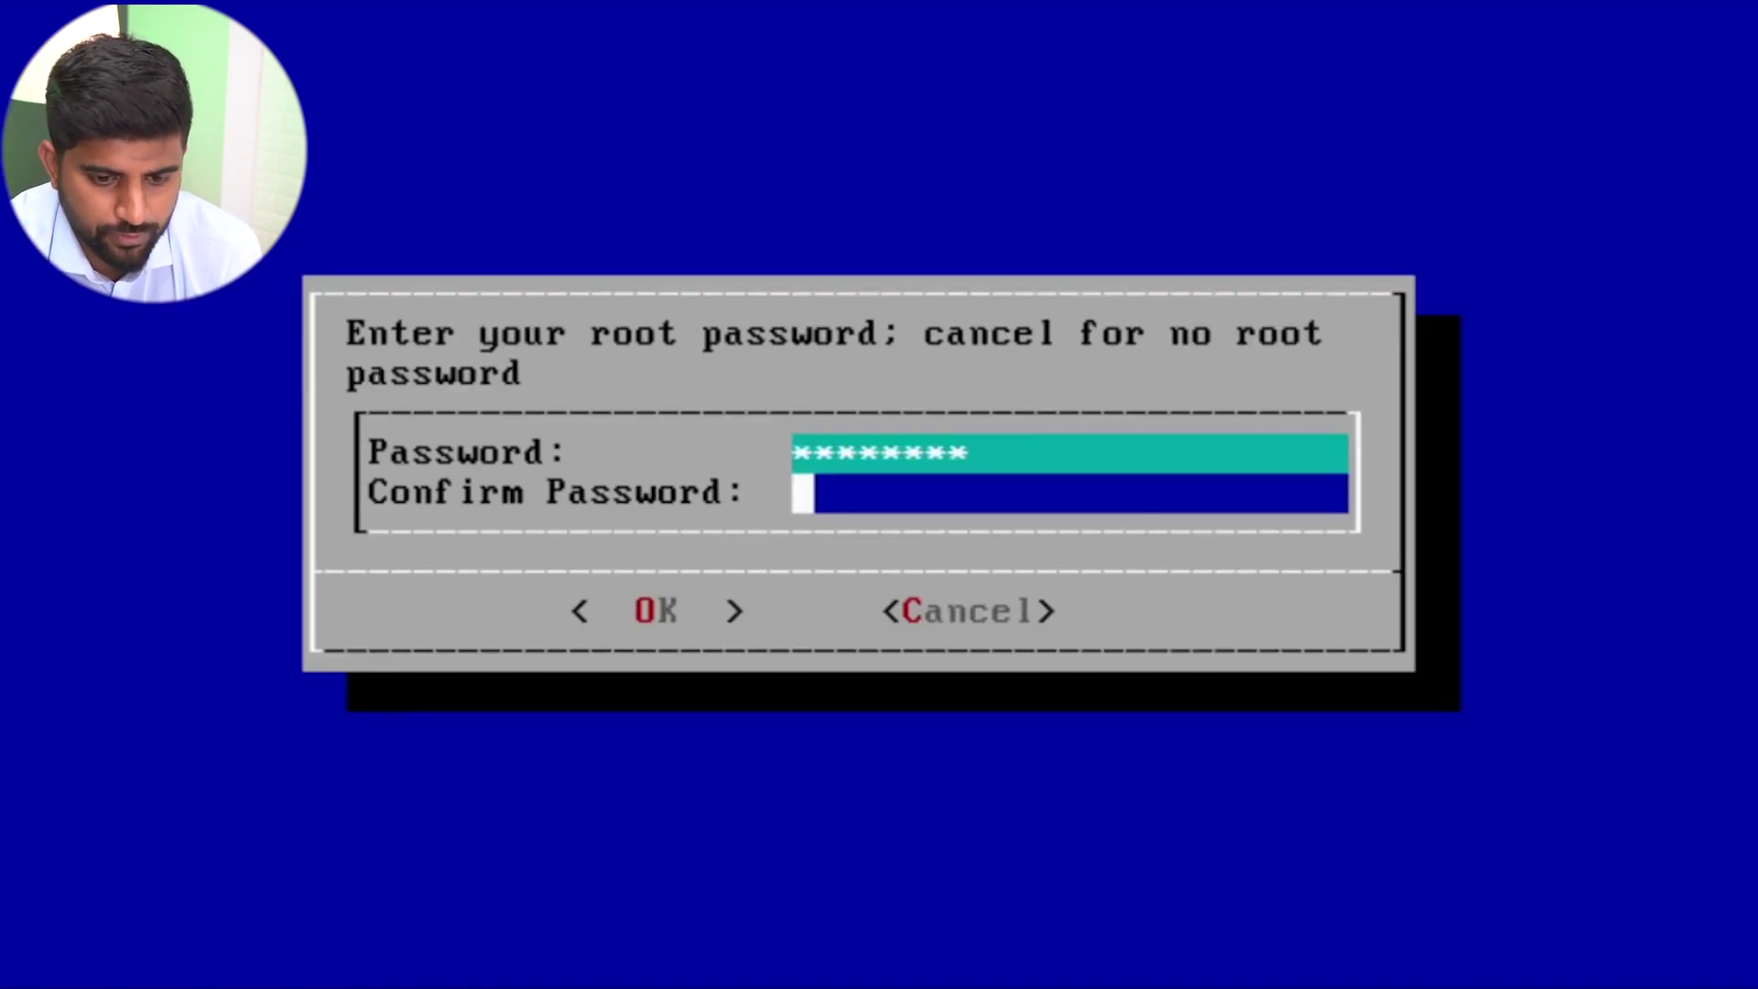
key(Return)
key(Return)
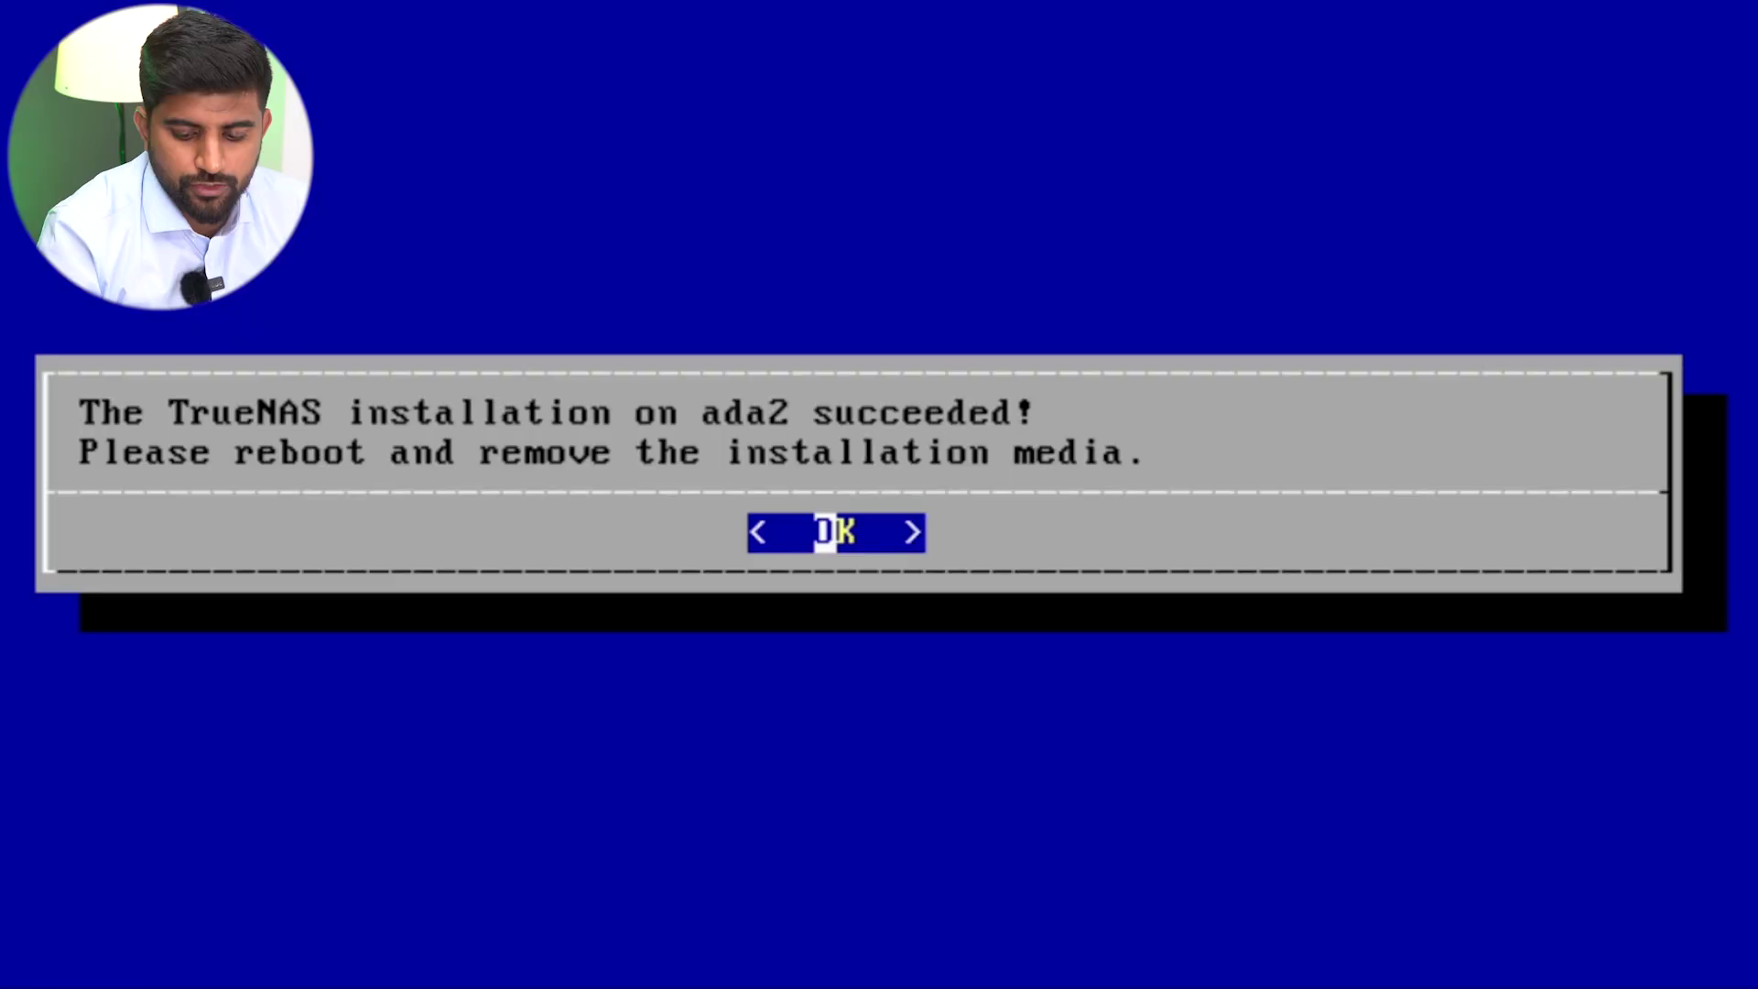
key(Return)
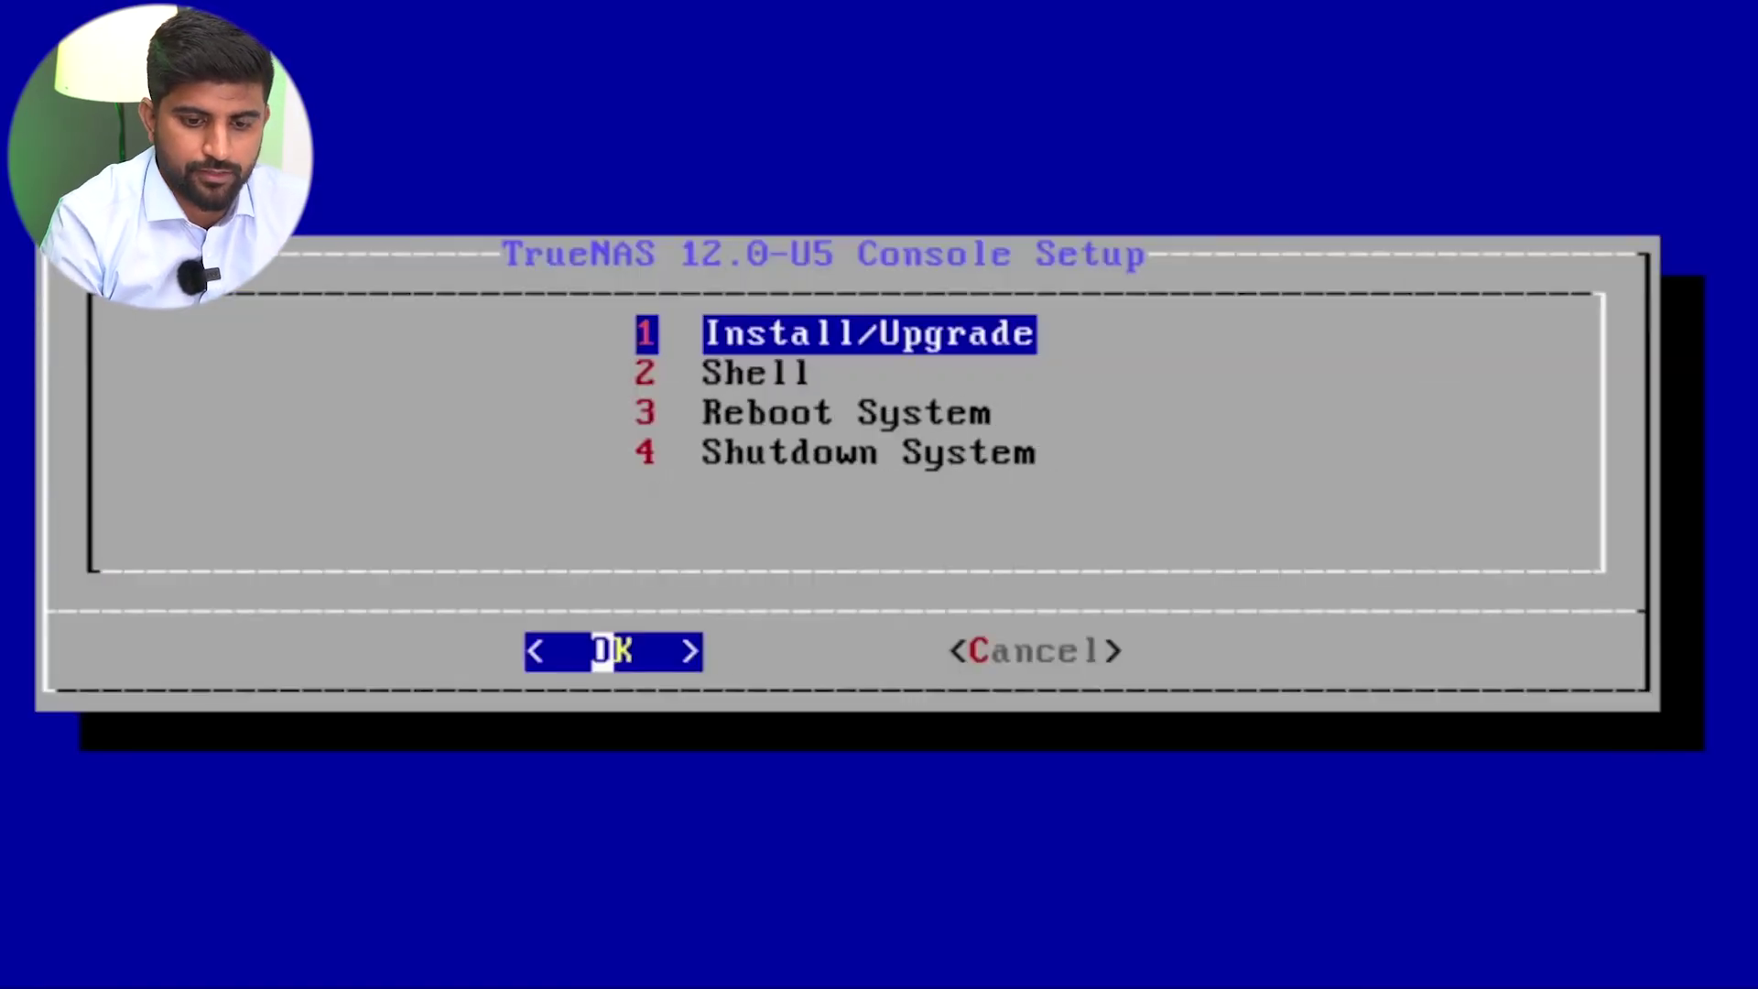
key(Down)
key(Down)
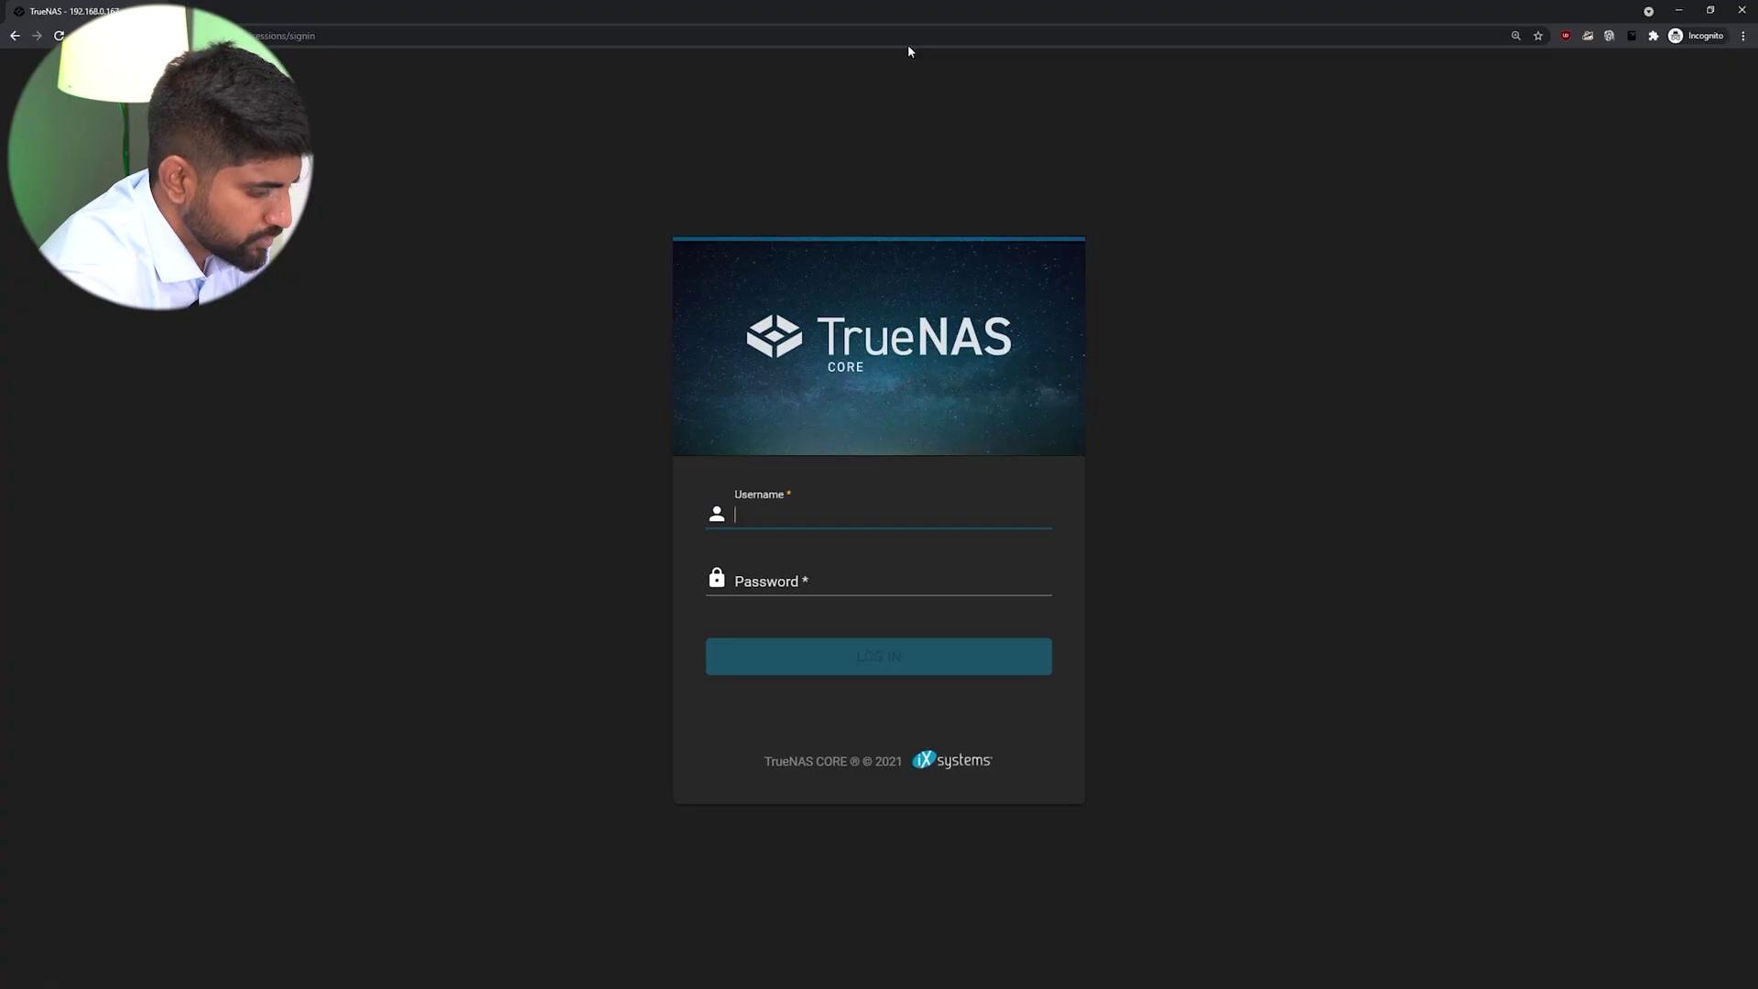
Log in to the web interface as root with the administrator password.
text(root)
key(Tab)
text(********)
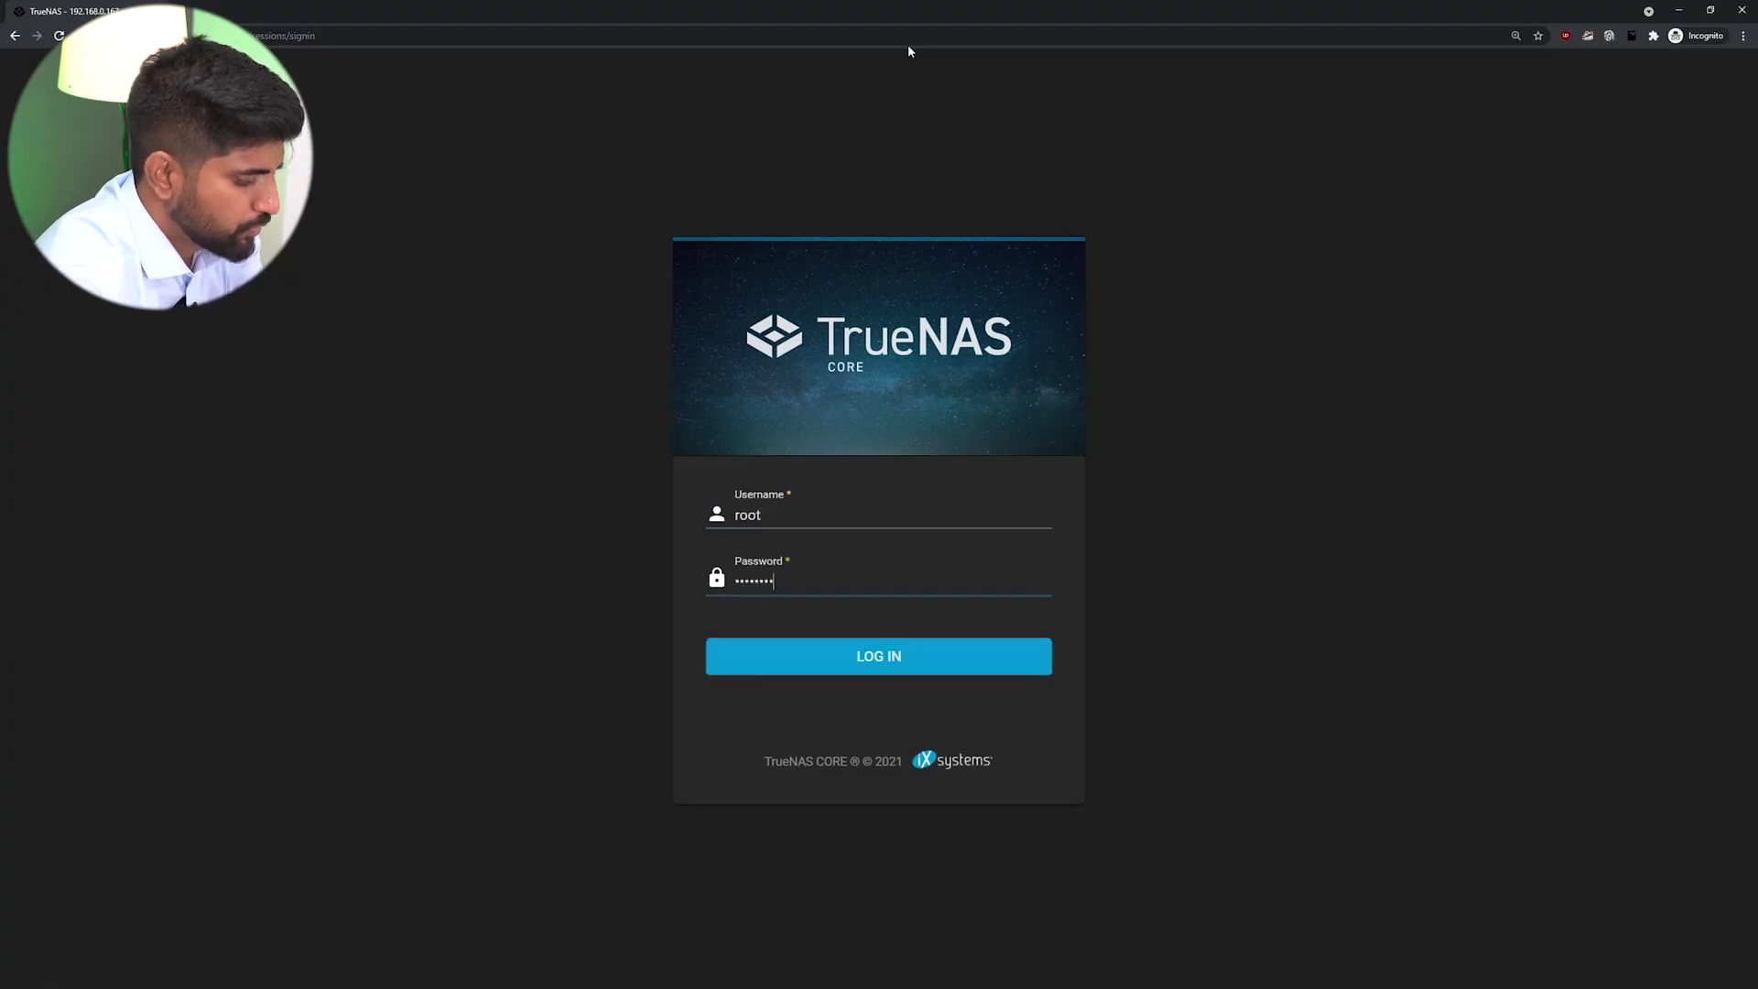
key(Return)
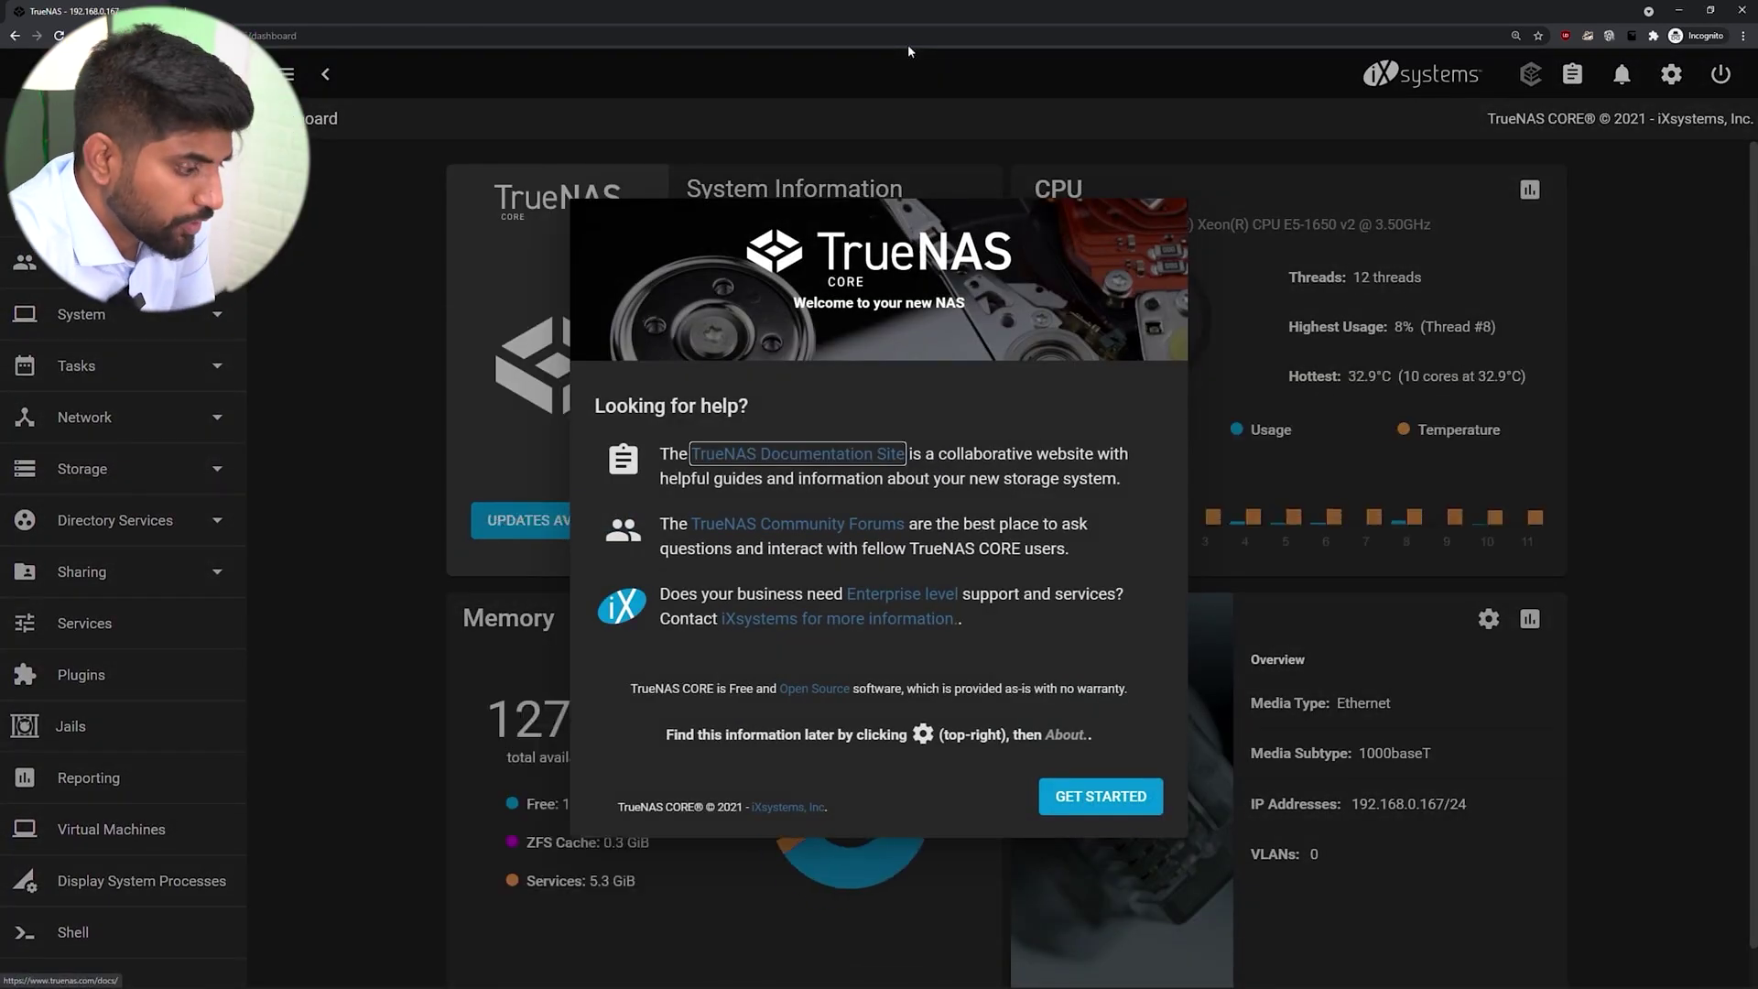
Dismiss the 'Welcome to your new NAS' dialog.
key(Escape)
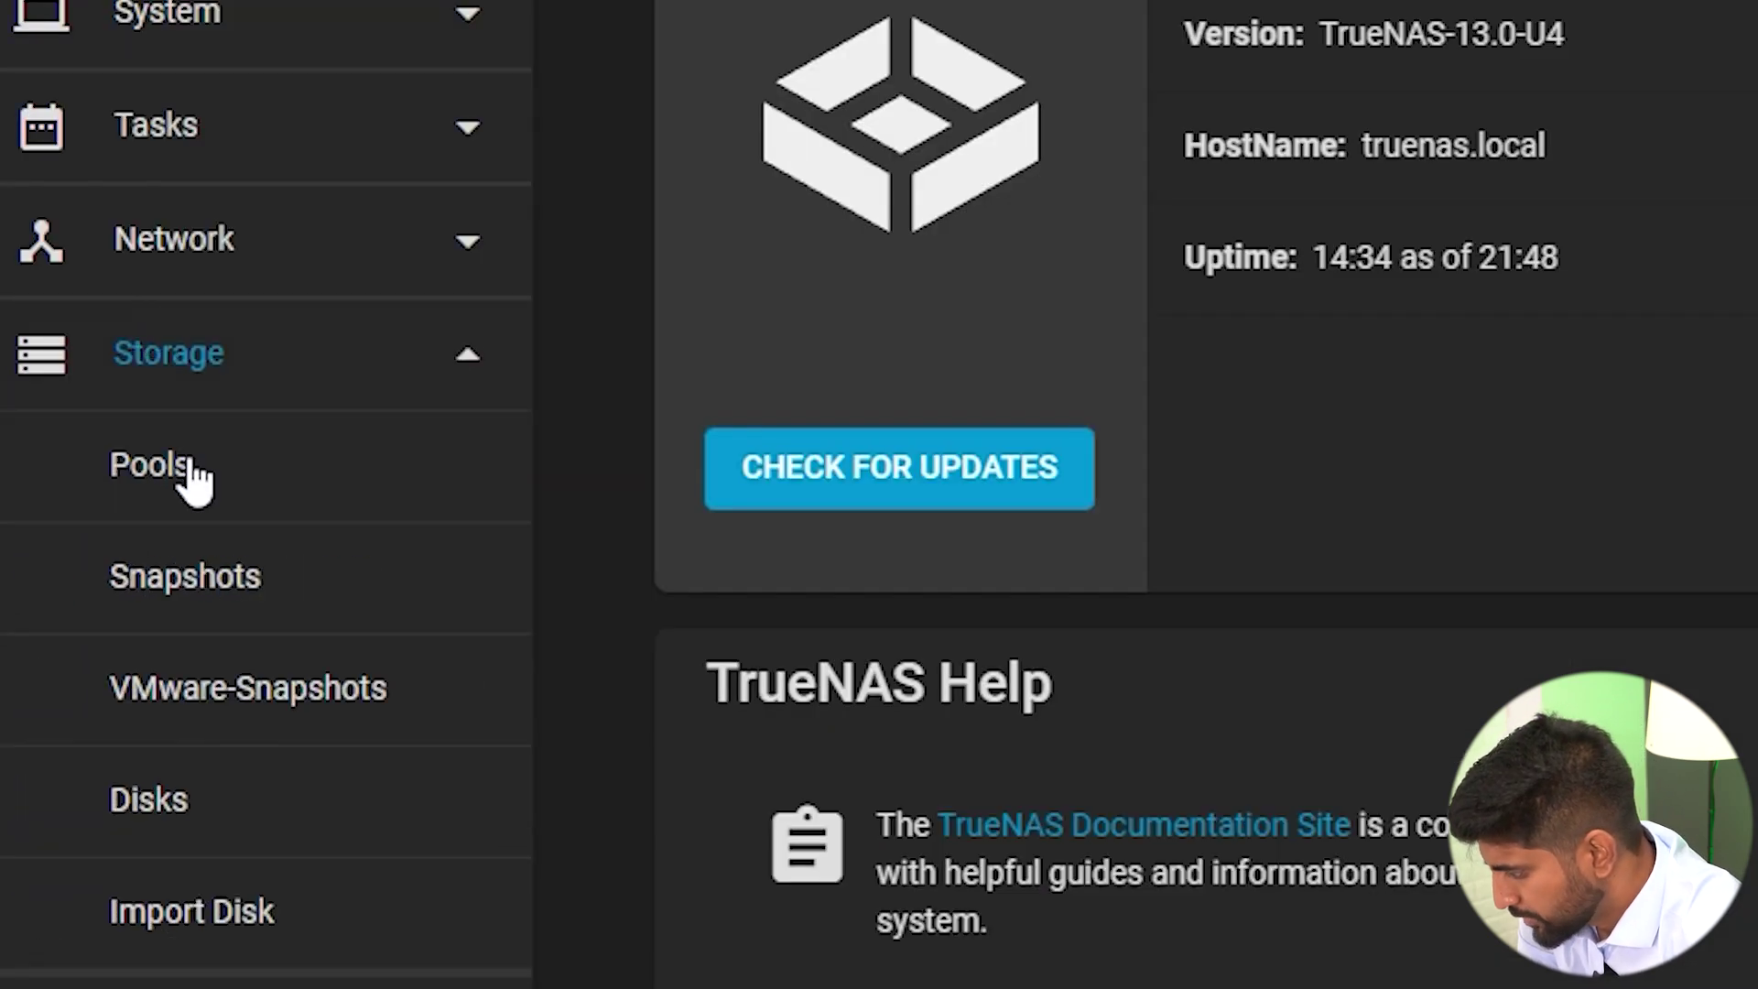
Begin creating a new pool in Storage > Pools named mvpinsight.
click(190, 471)
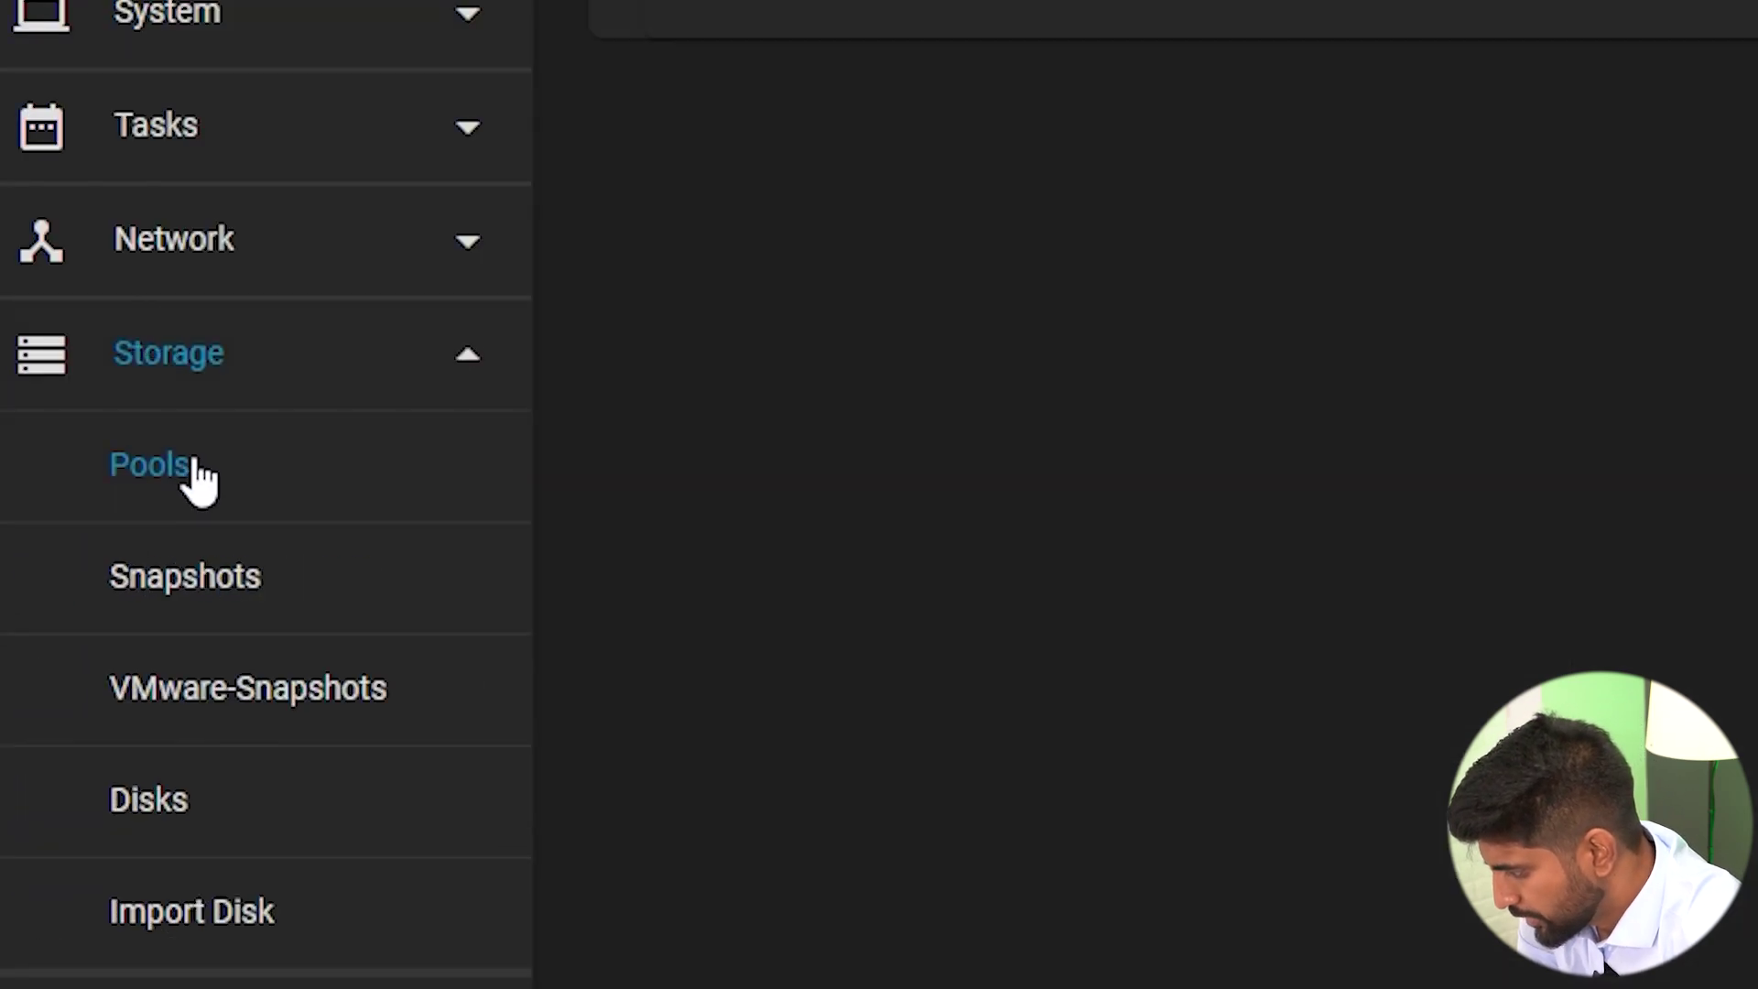
click(1624, 234)
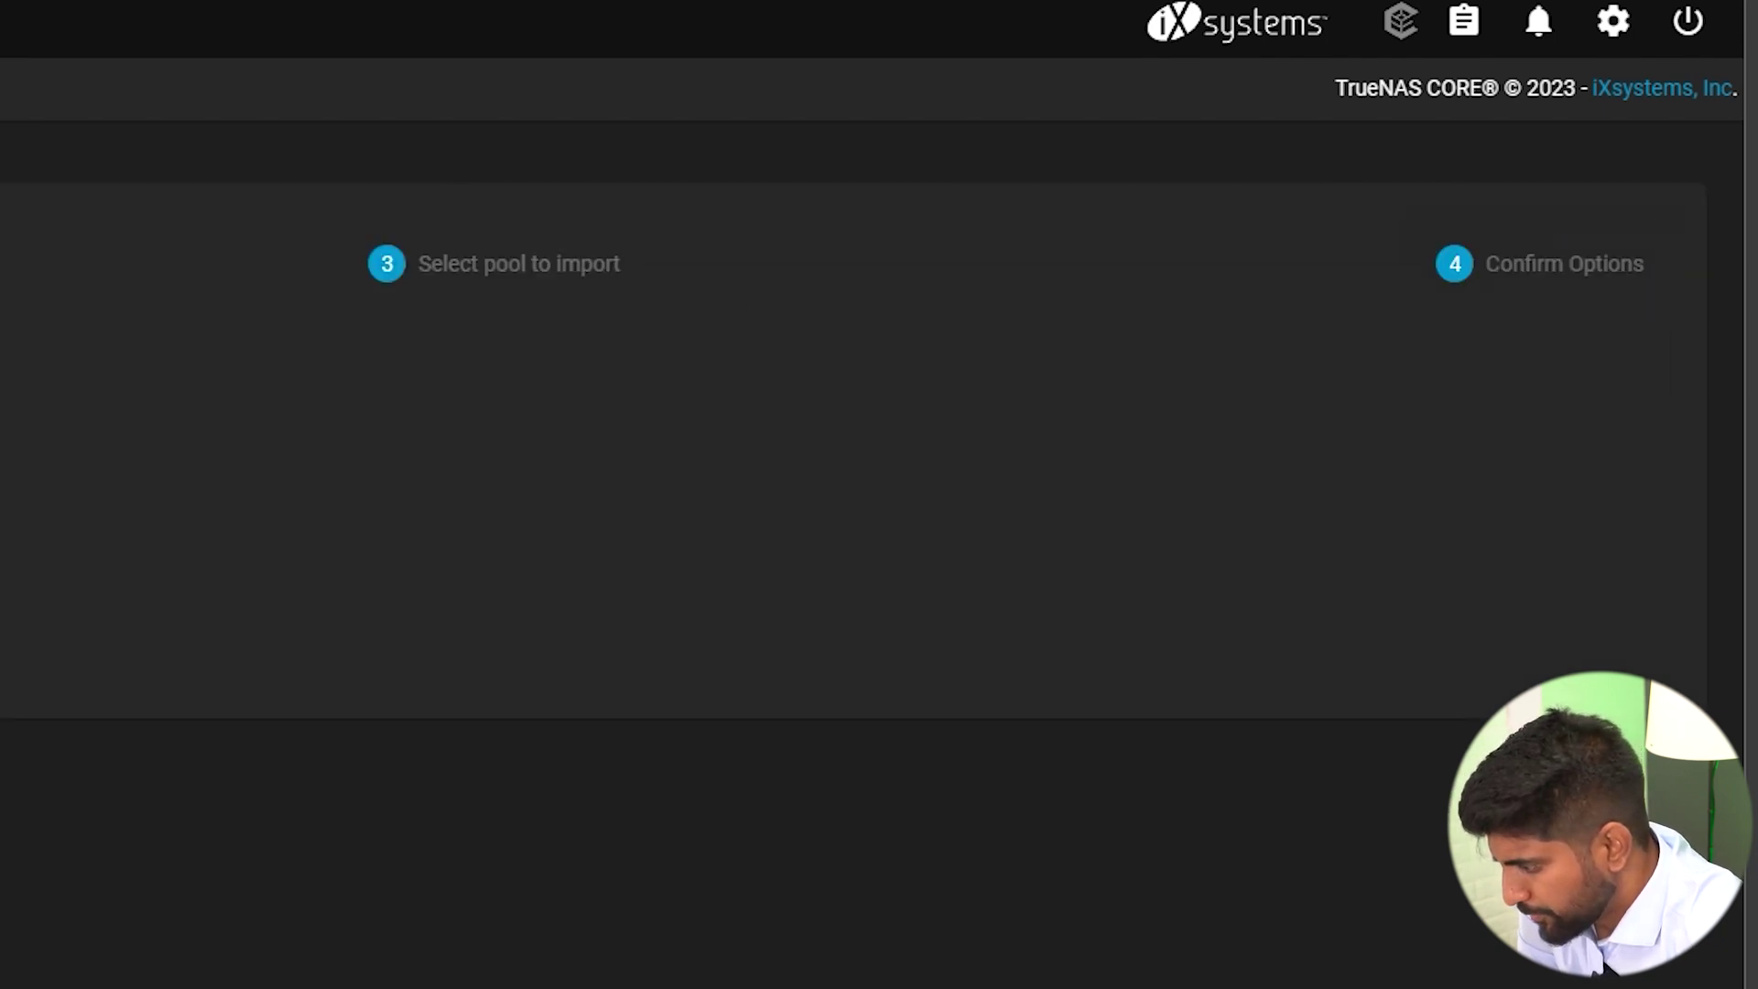
click(388, 571)
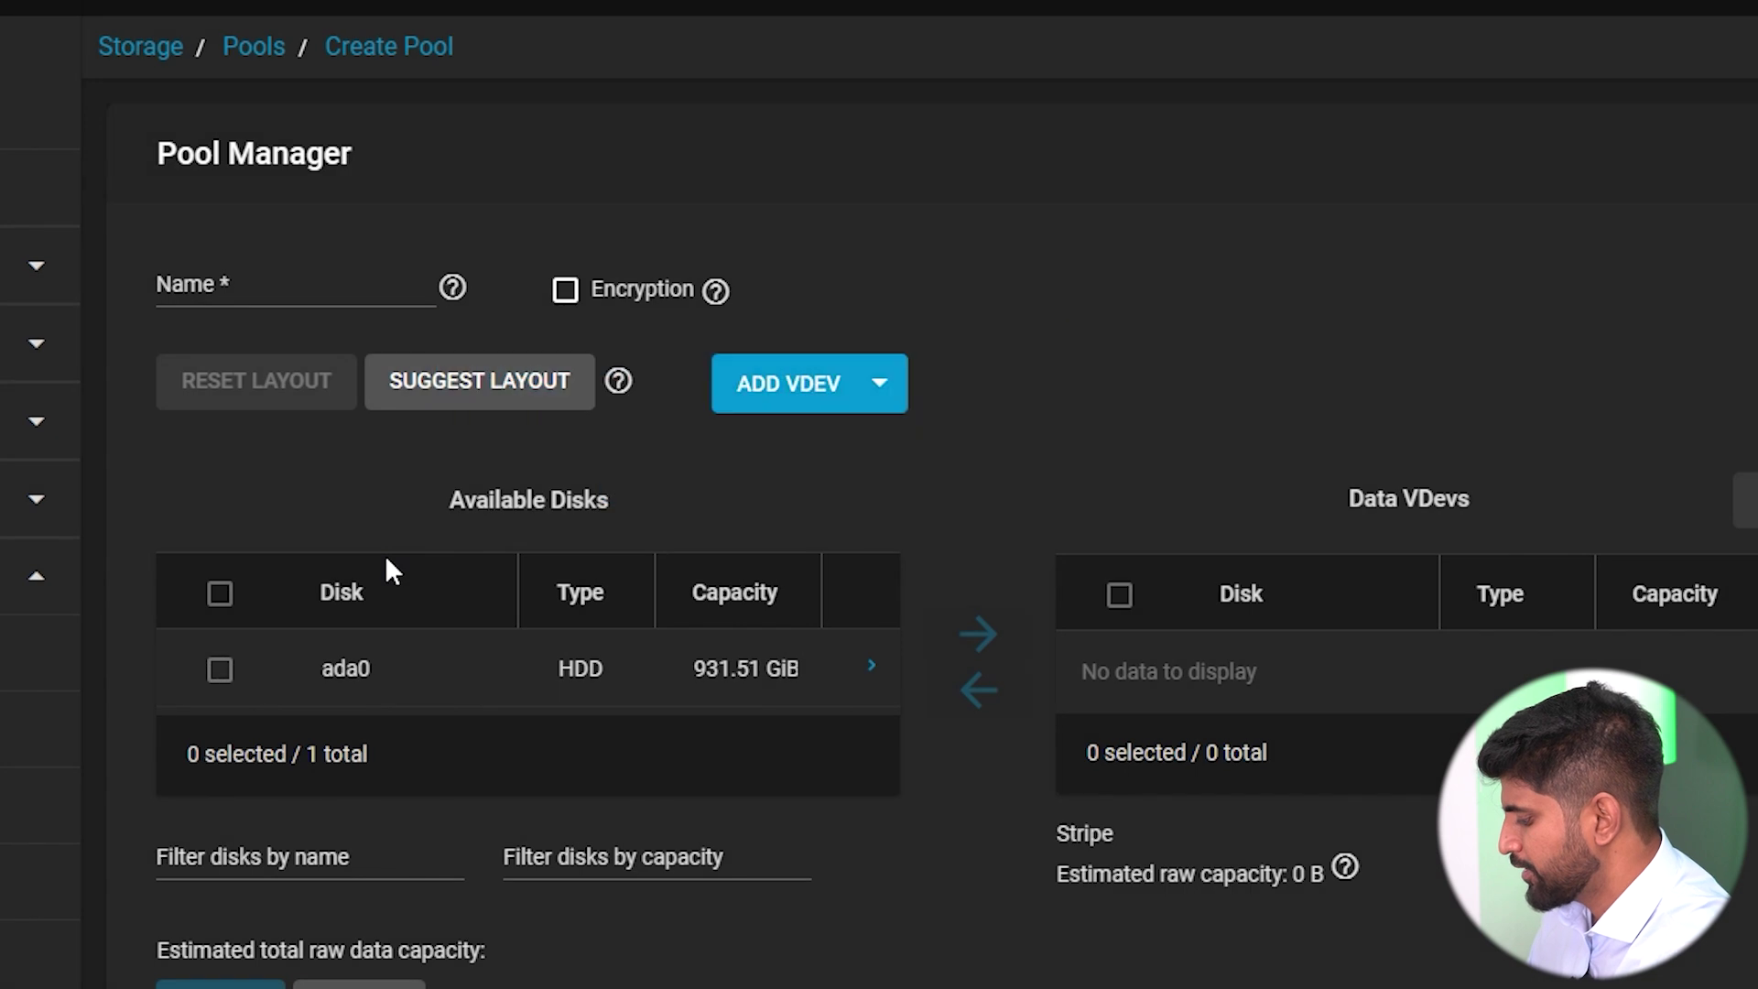
click(244, 278)
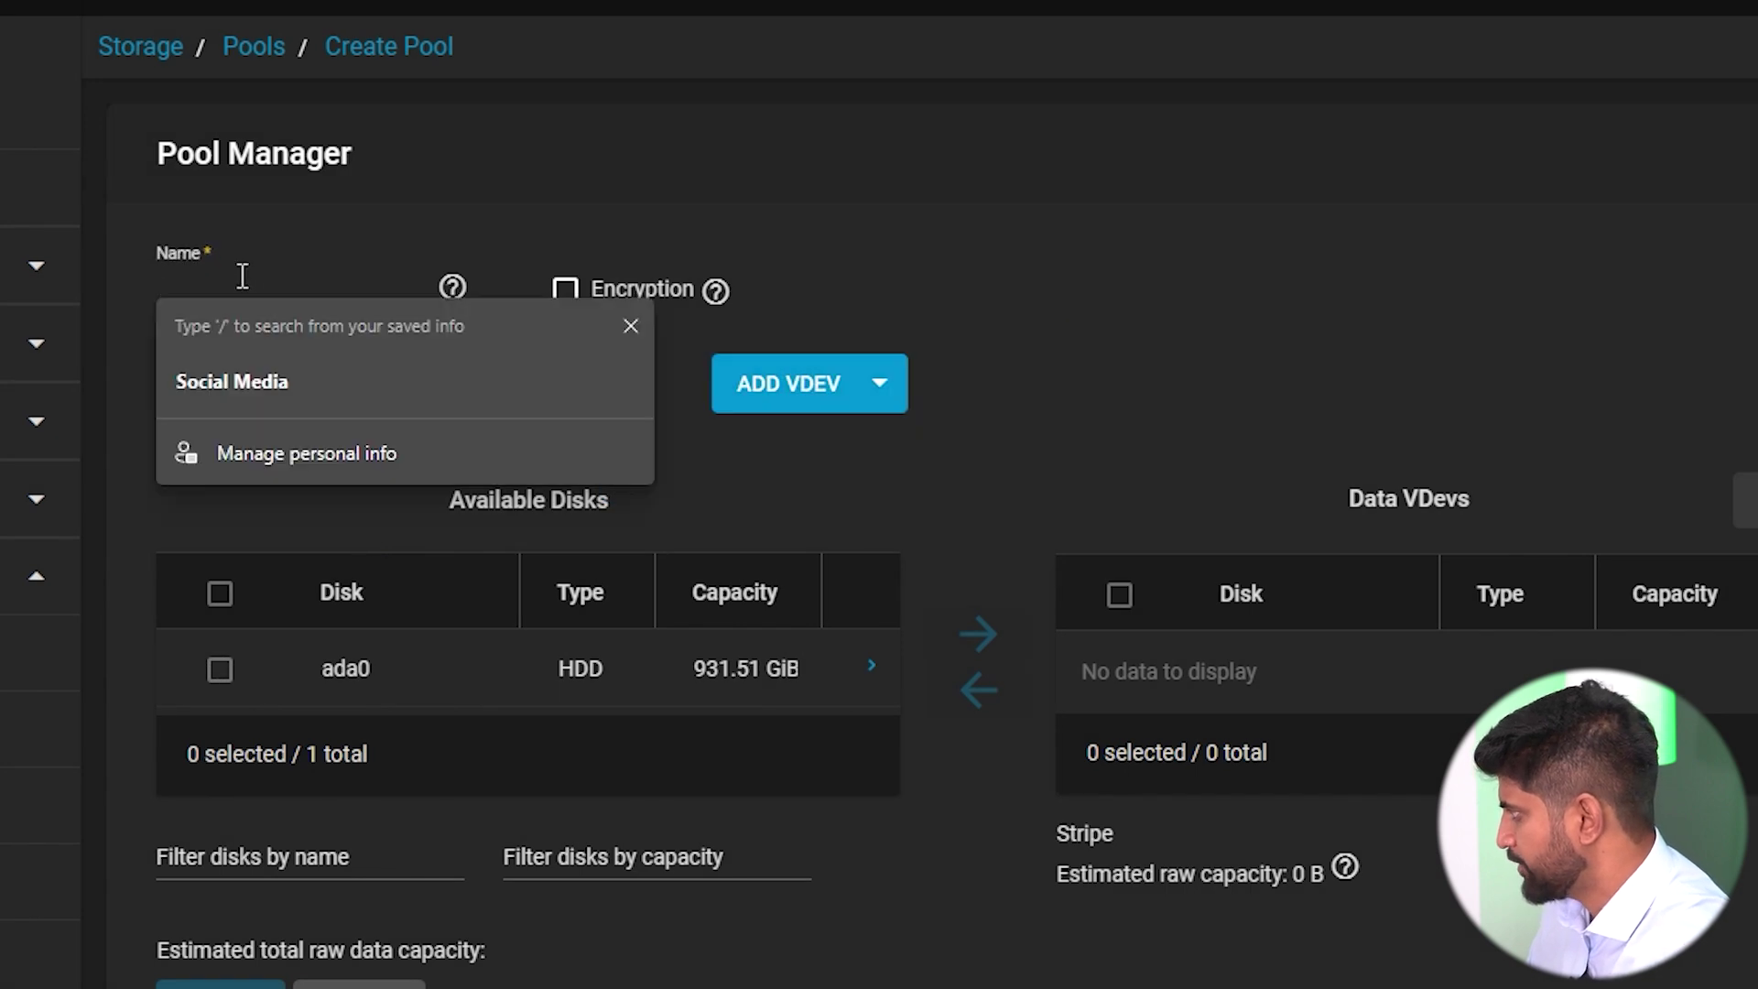
text(mv)
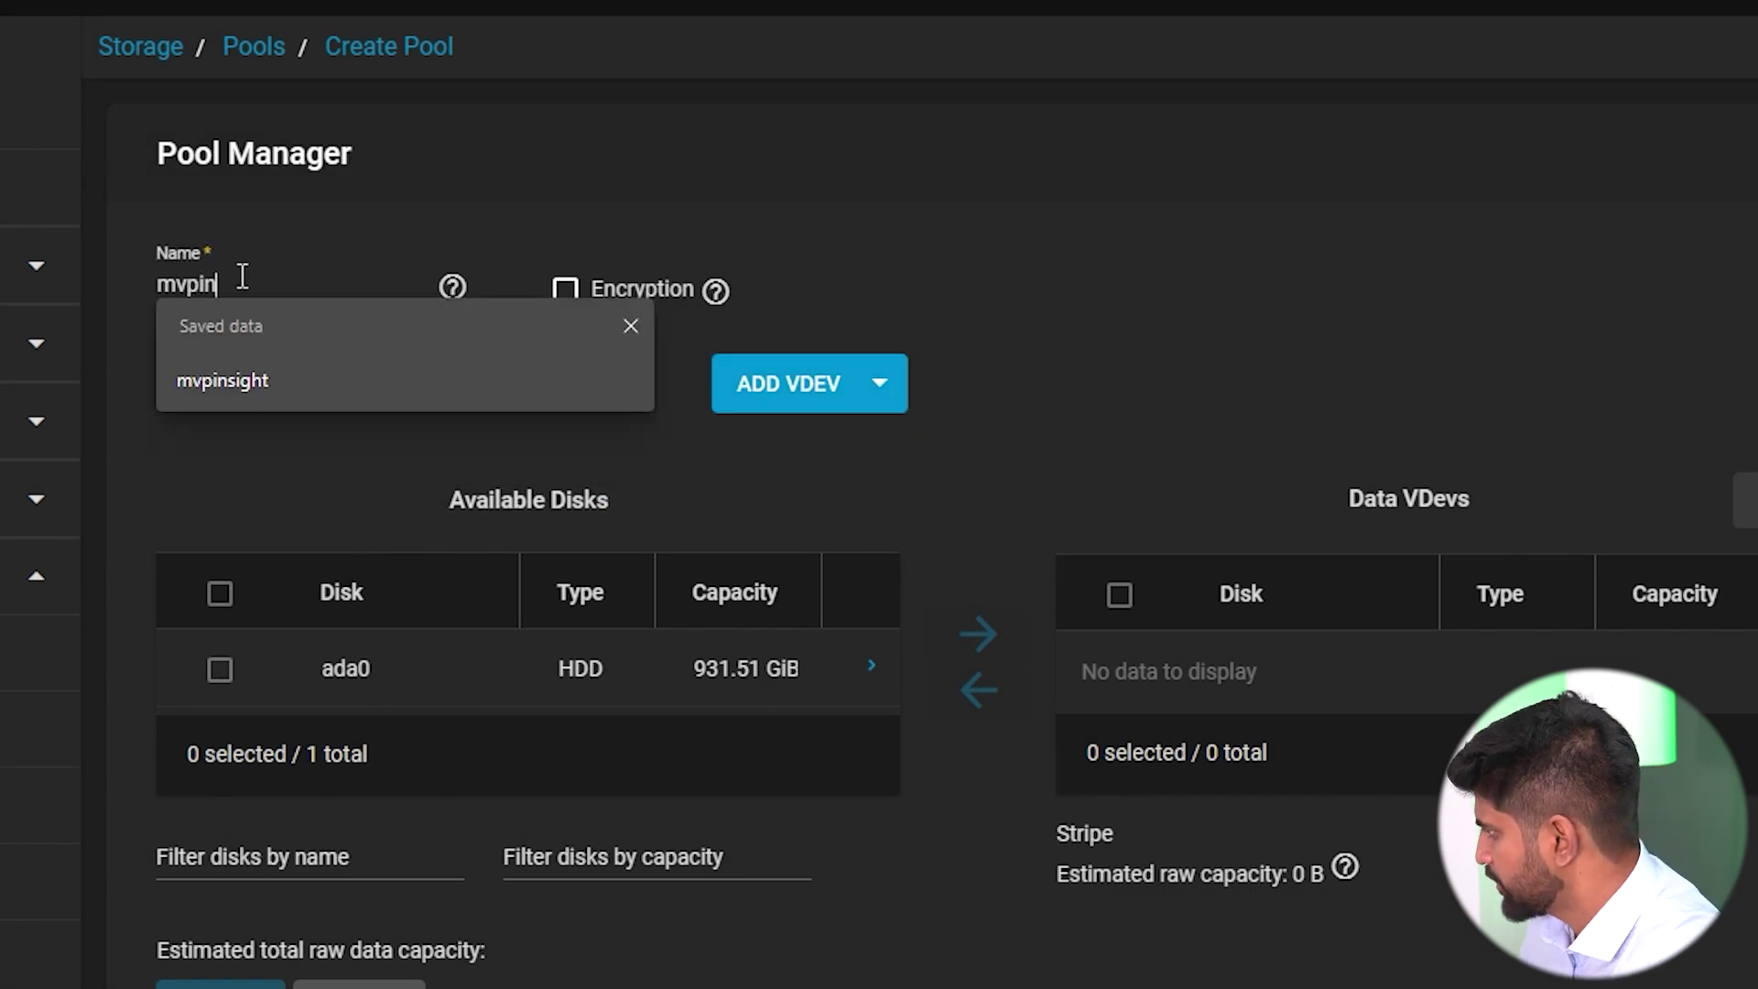
text(pin)
click(224, 380)
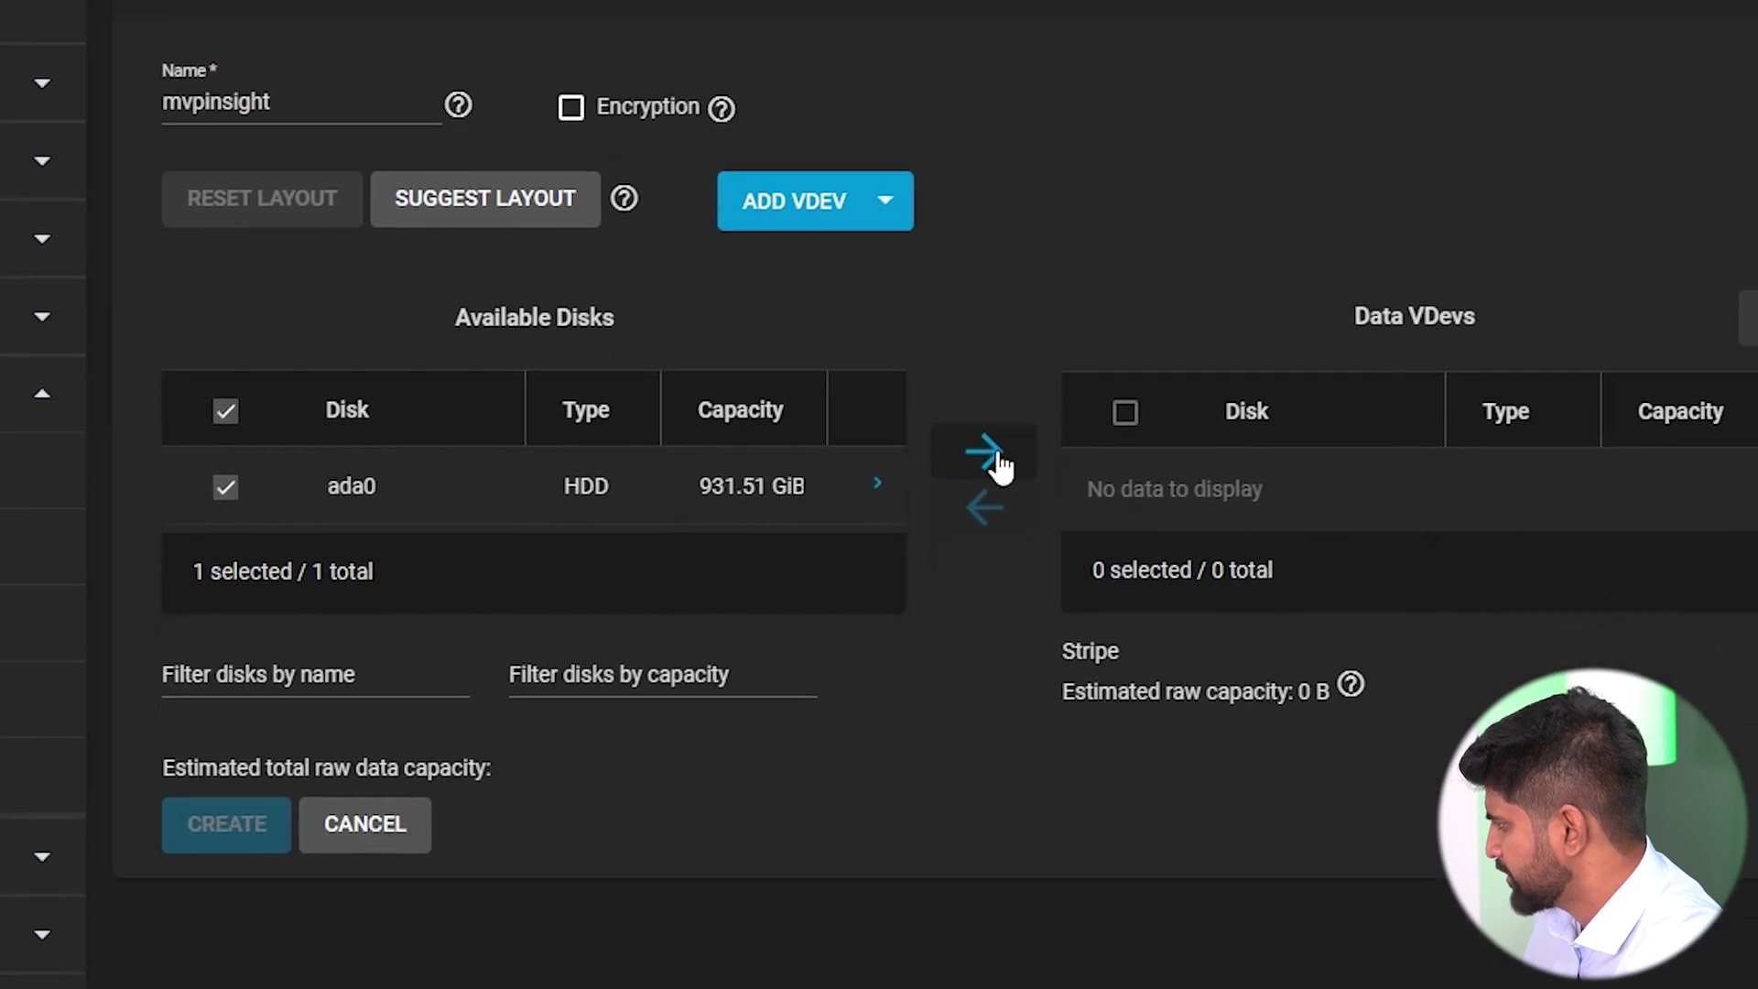
Put ada0 in the data vdevs as a forced stripe and create the pool, confirming the erase.
click(977, 633)
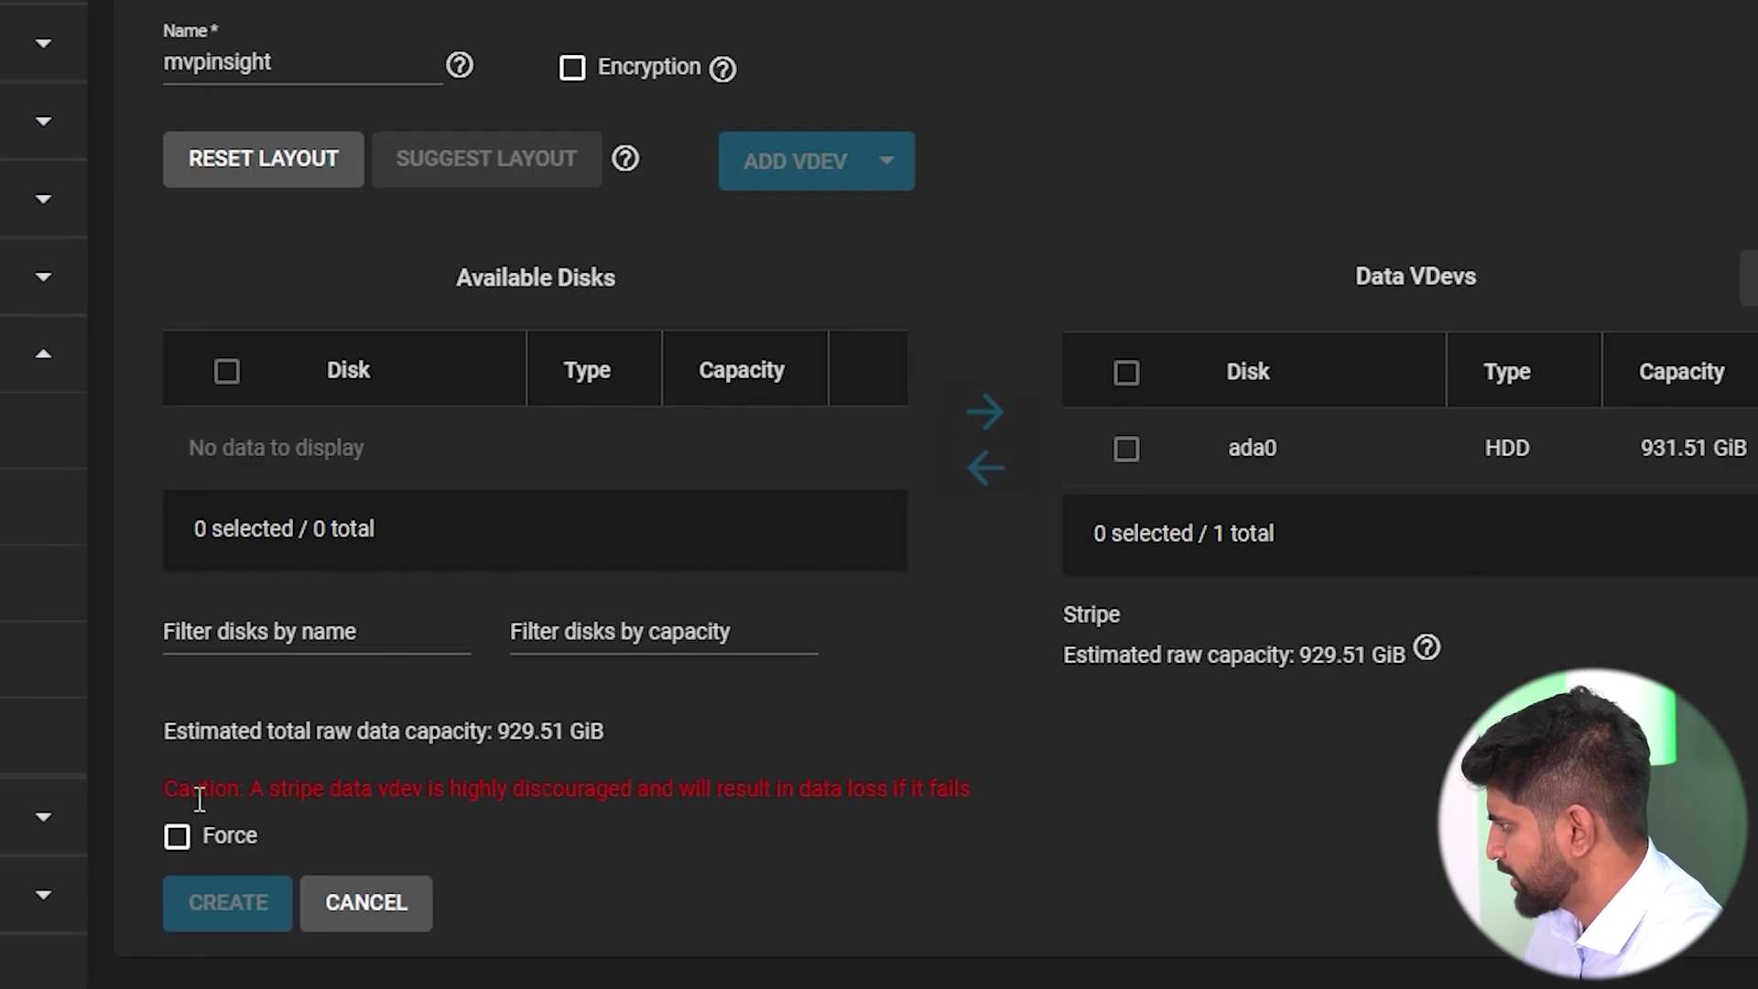
click(224, 903)
click(577, 597)
click(1190, 605)
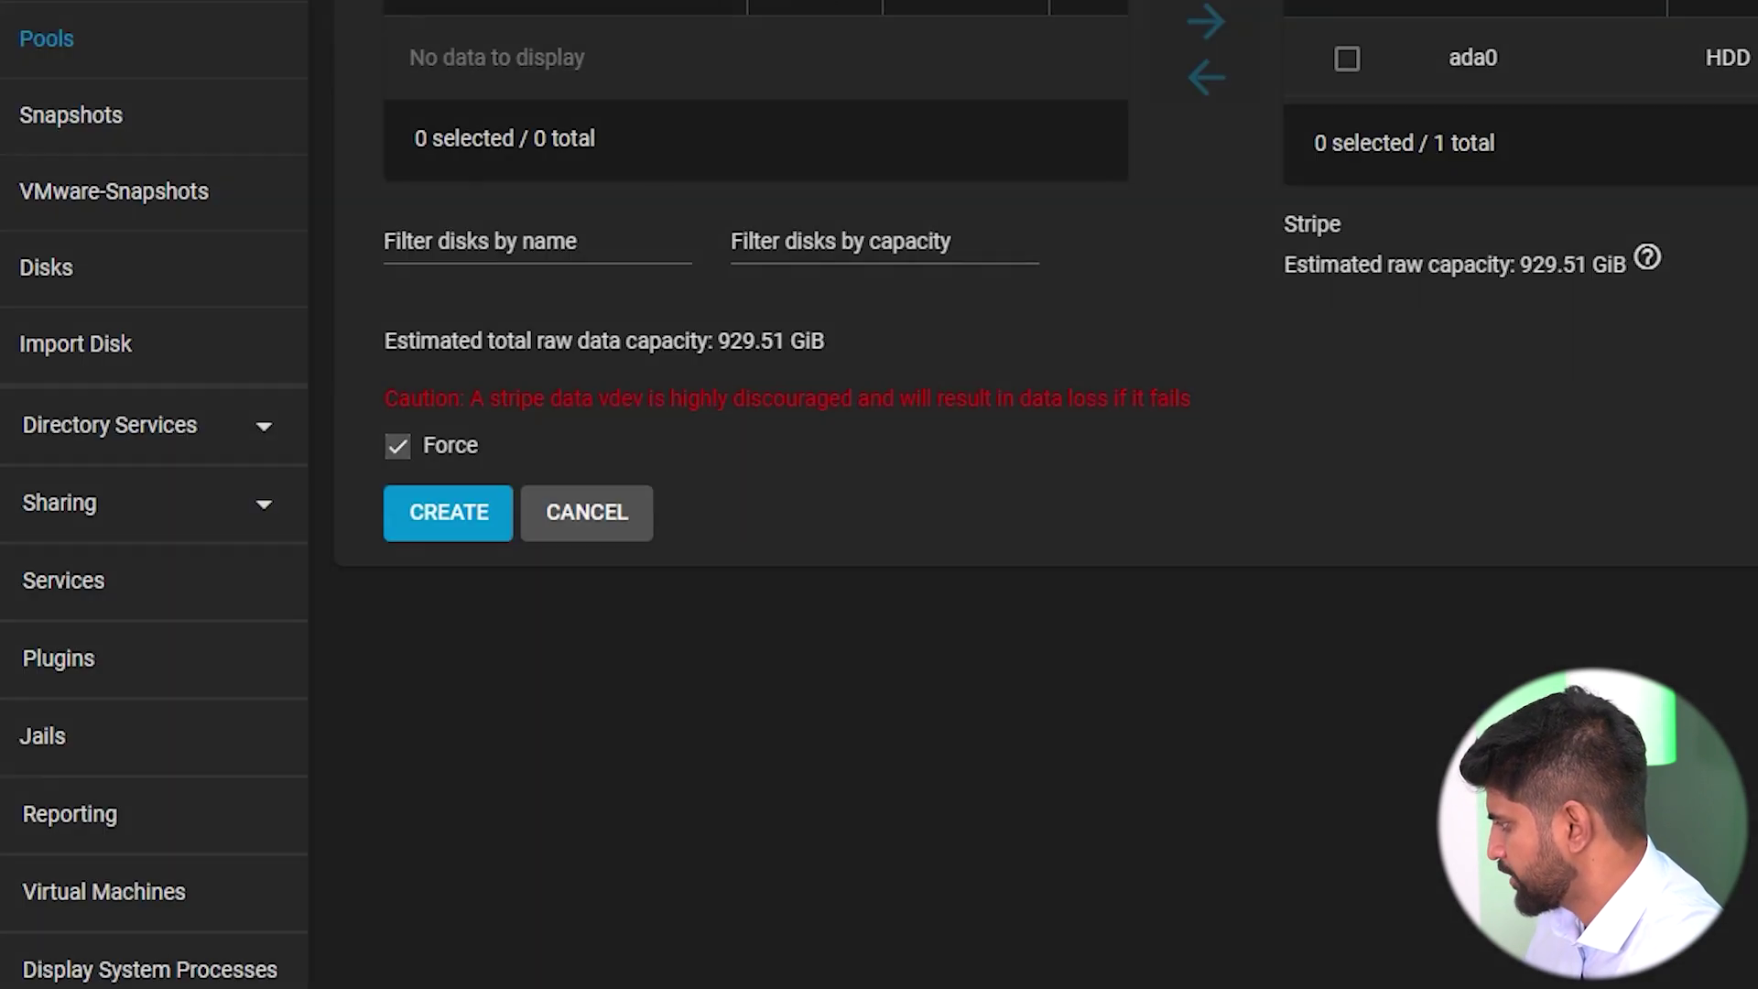
click(449, 513)
click(740, 485)
click(1031, 469)
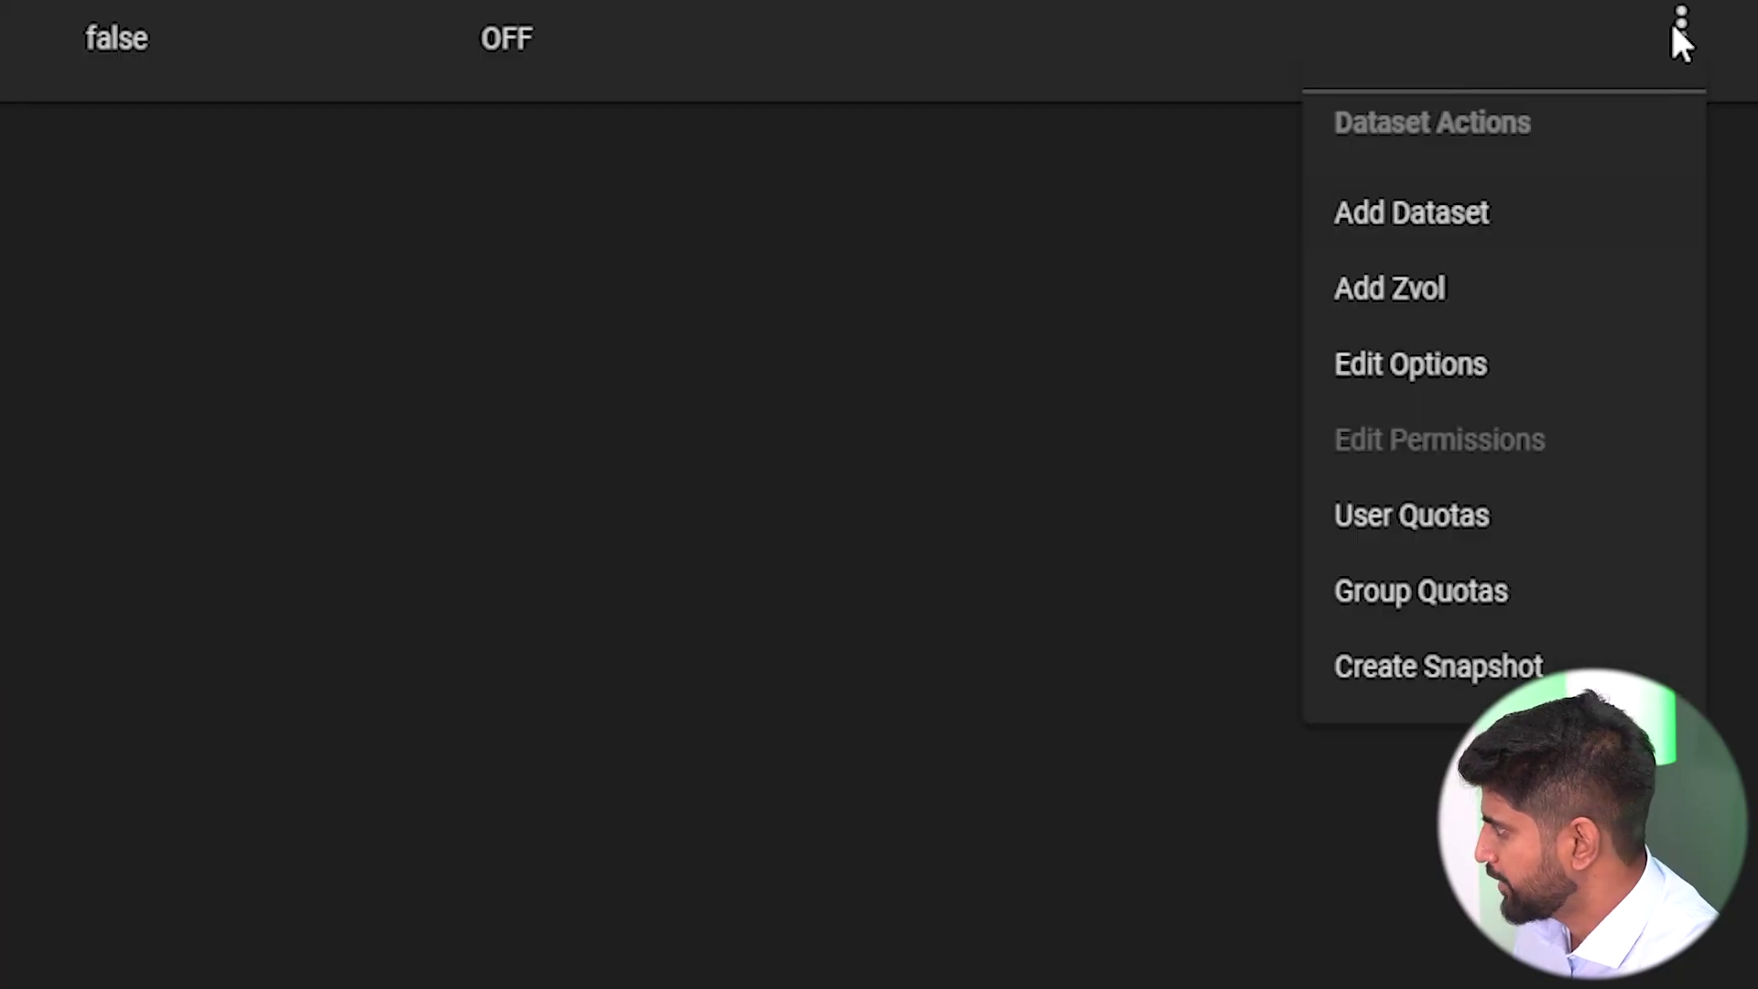
Add a Social Media dataset to the mvpinsight pool.
click(1593, 275)
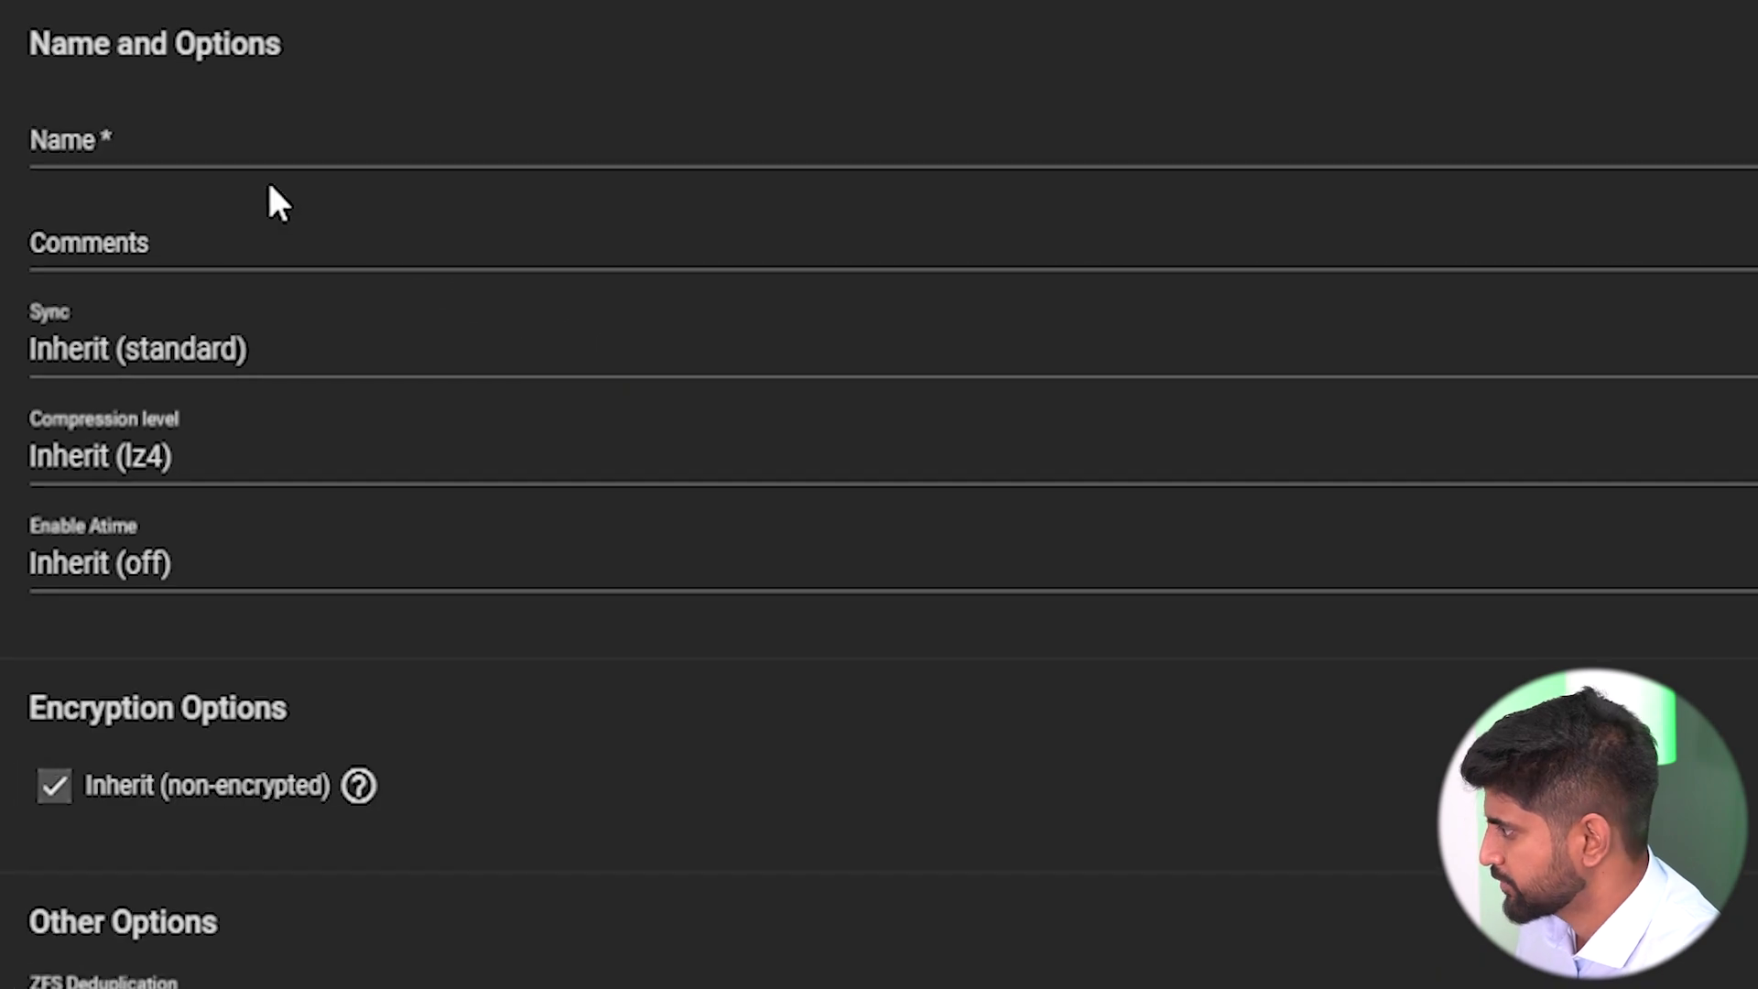
click(251, 147)
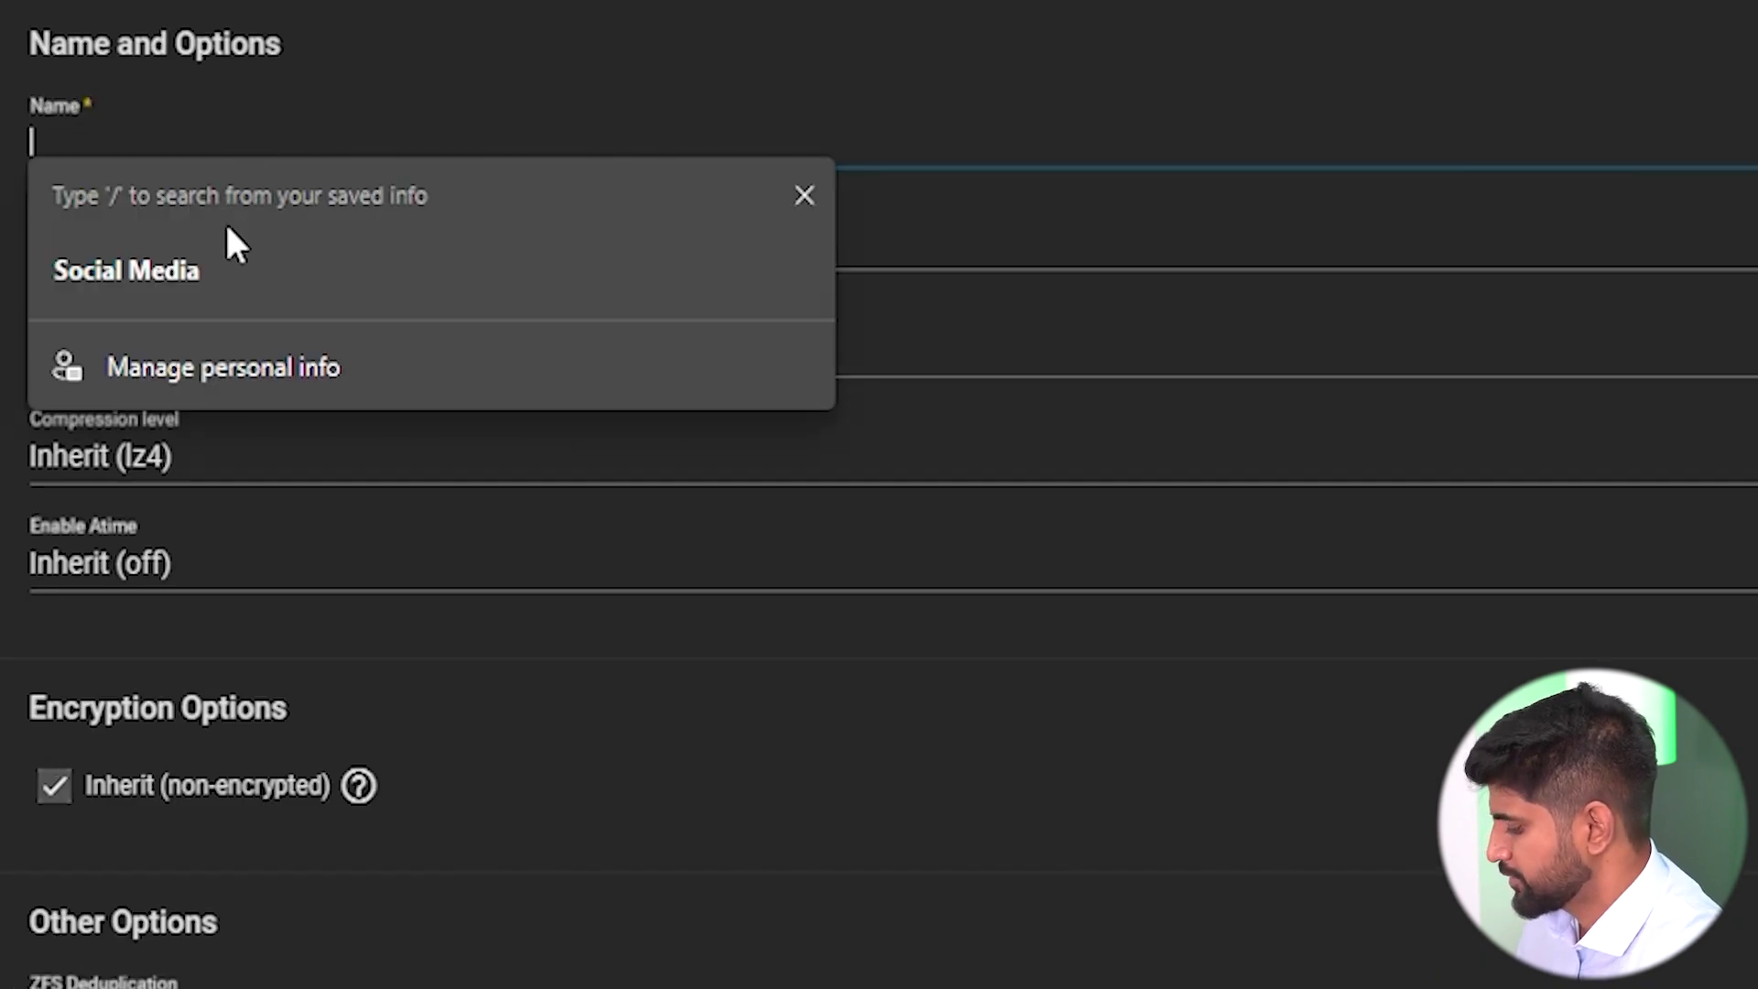
text(Social Media)
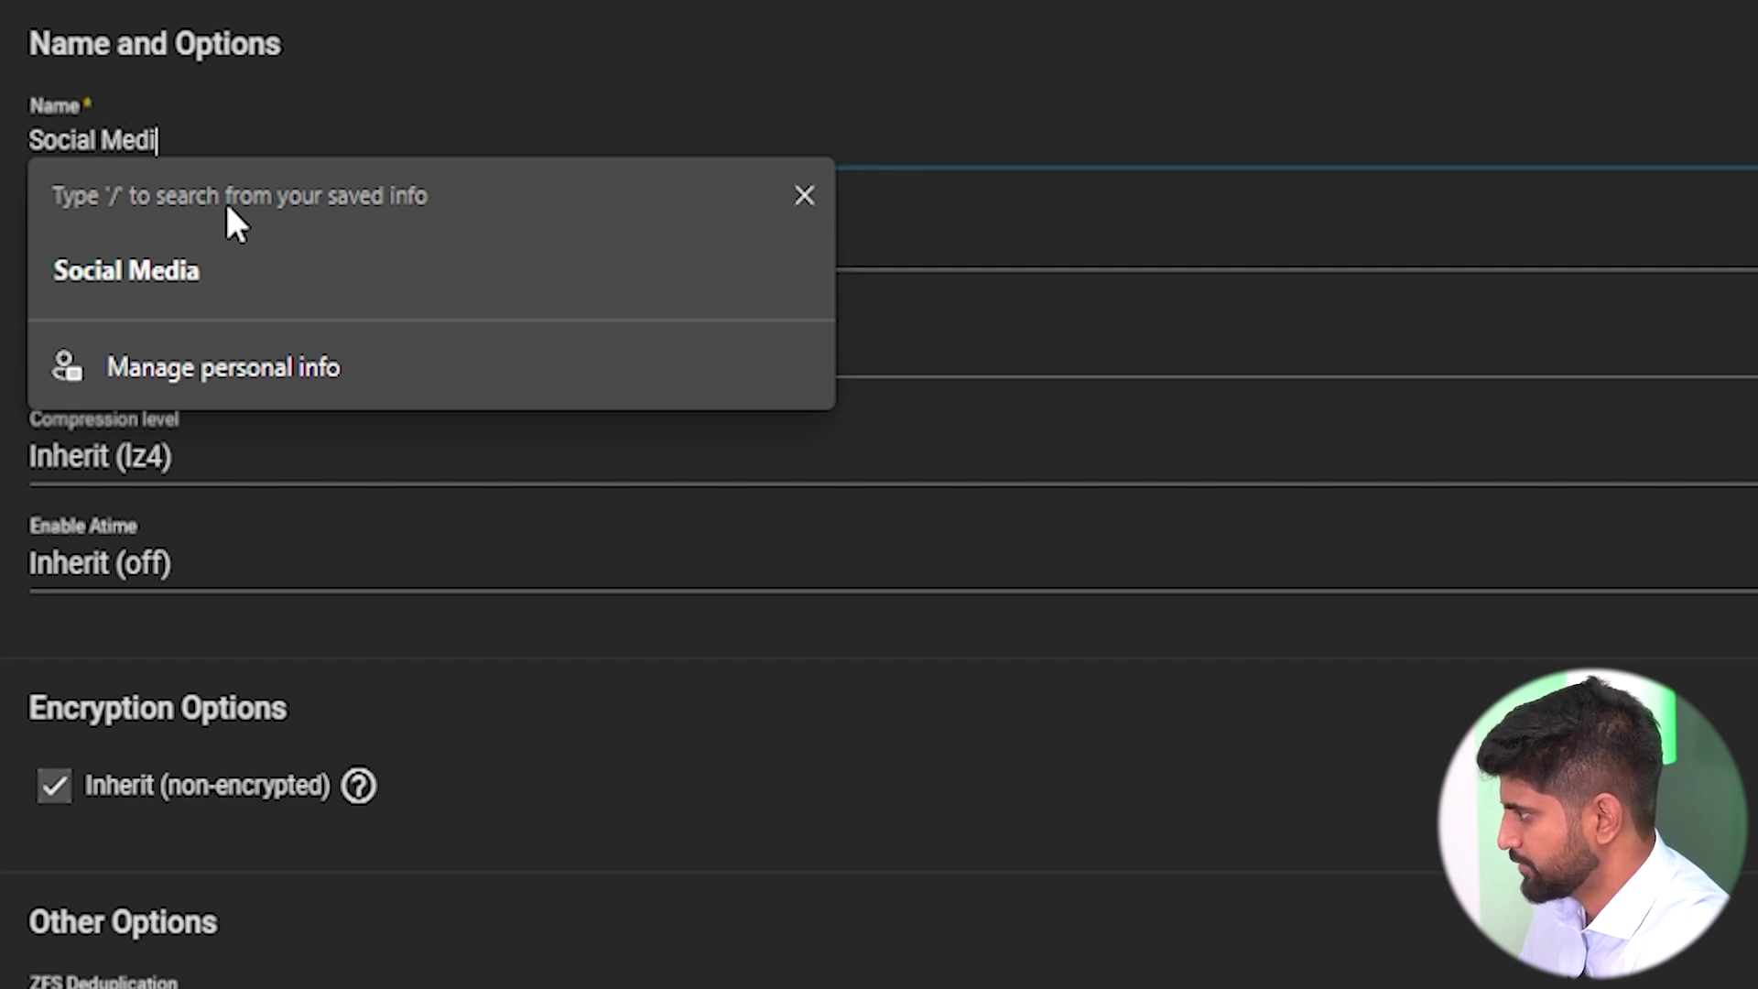
click(247, 271)
scroll(251, 256, down, 6)
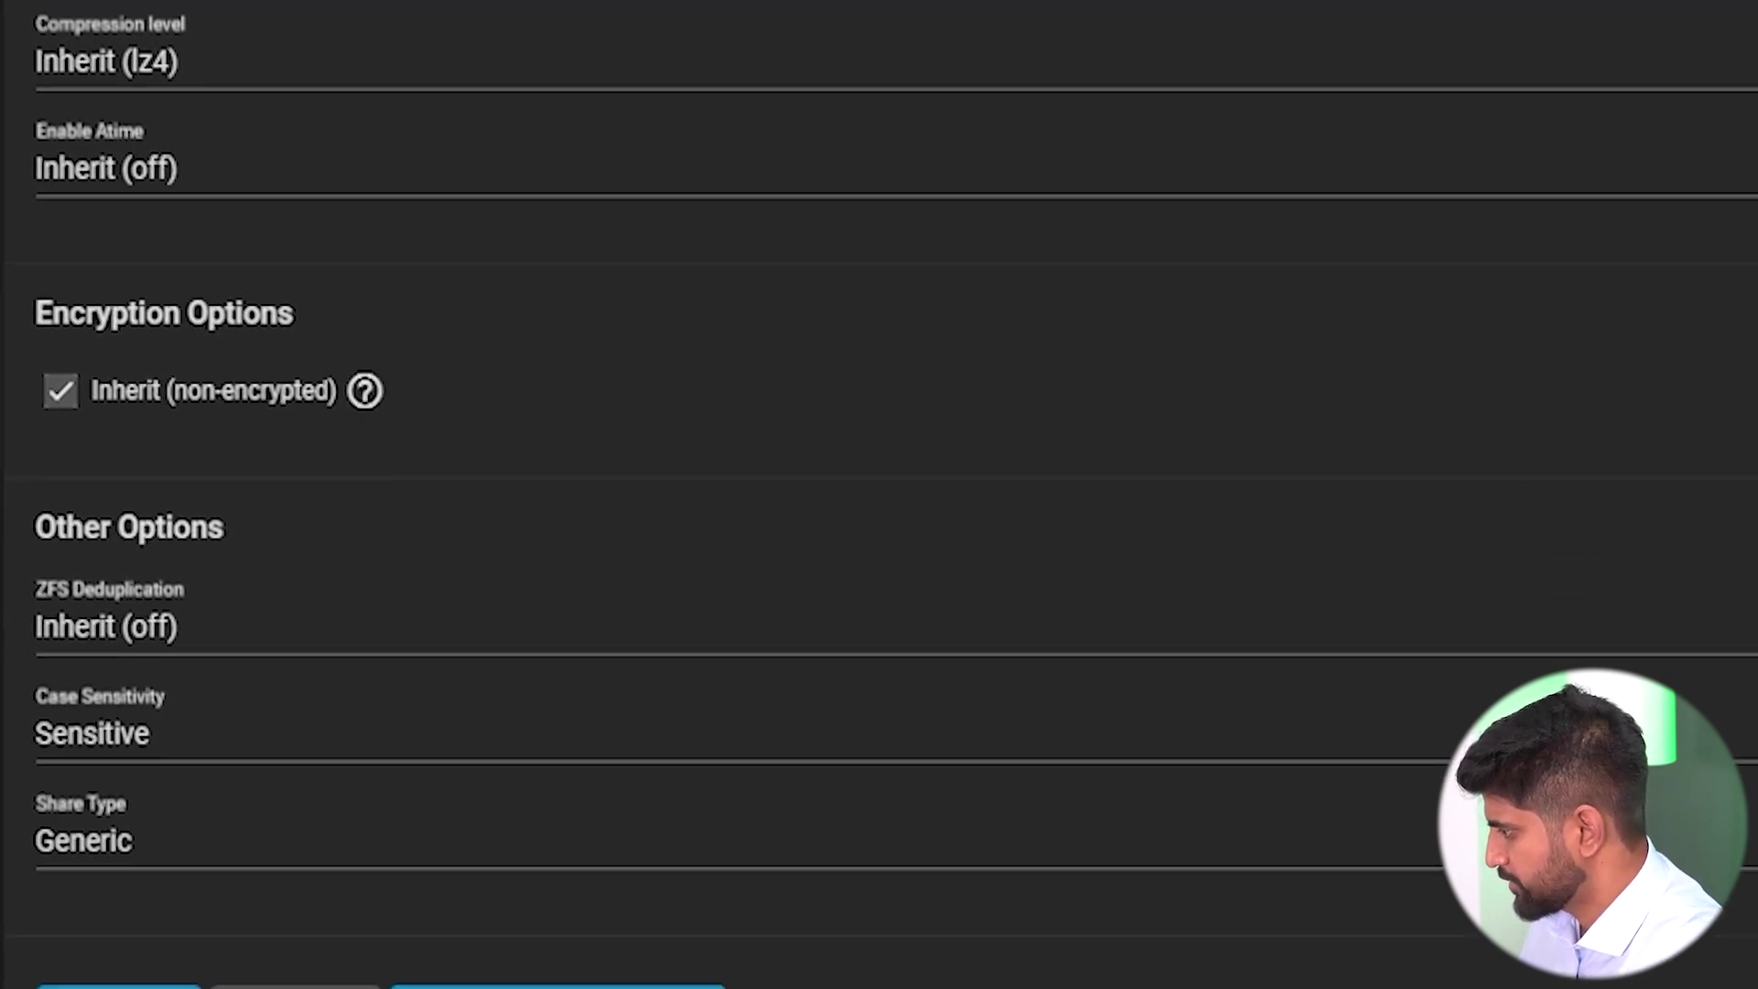
click(129, 864)
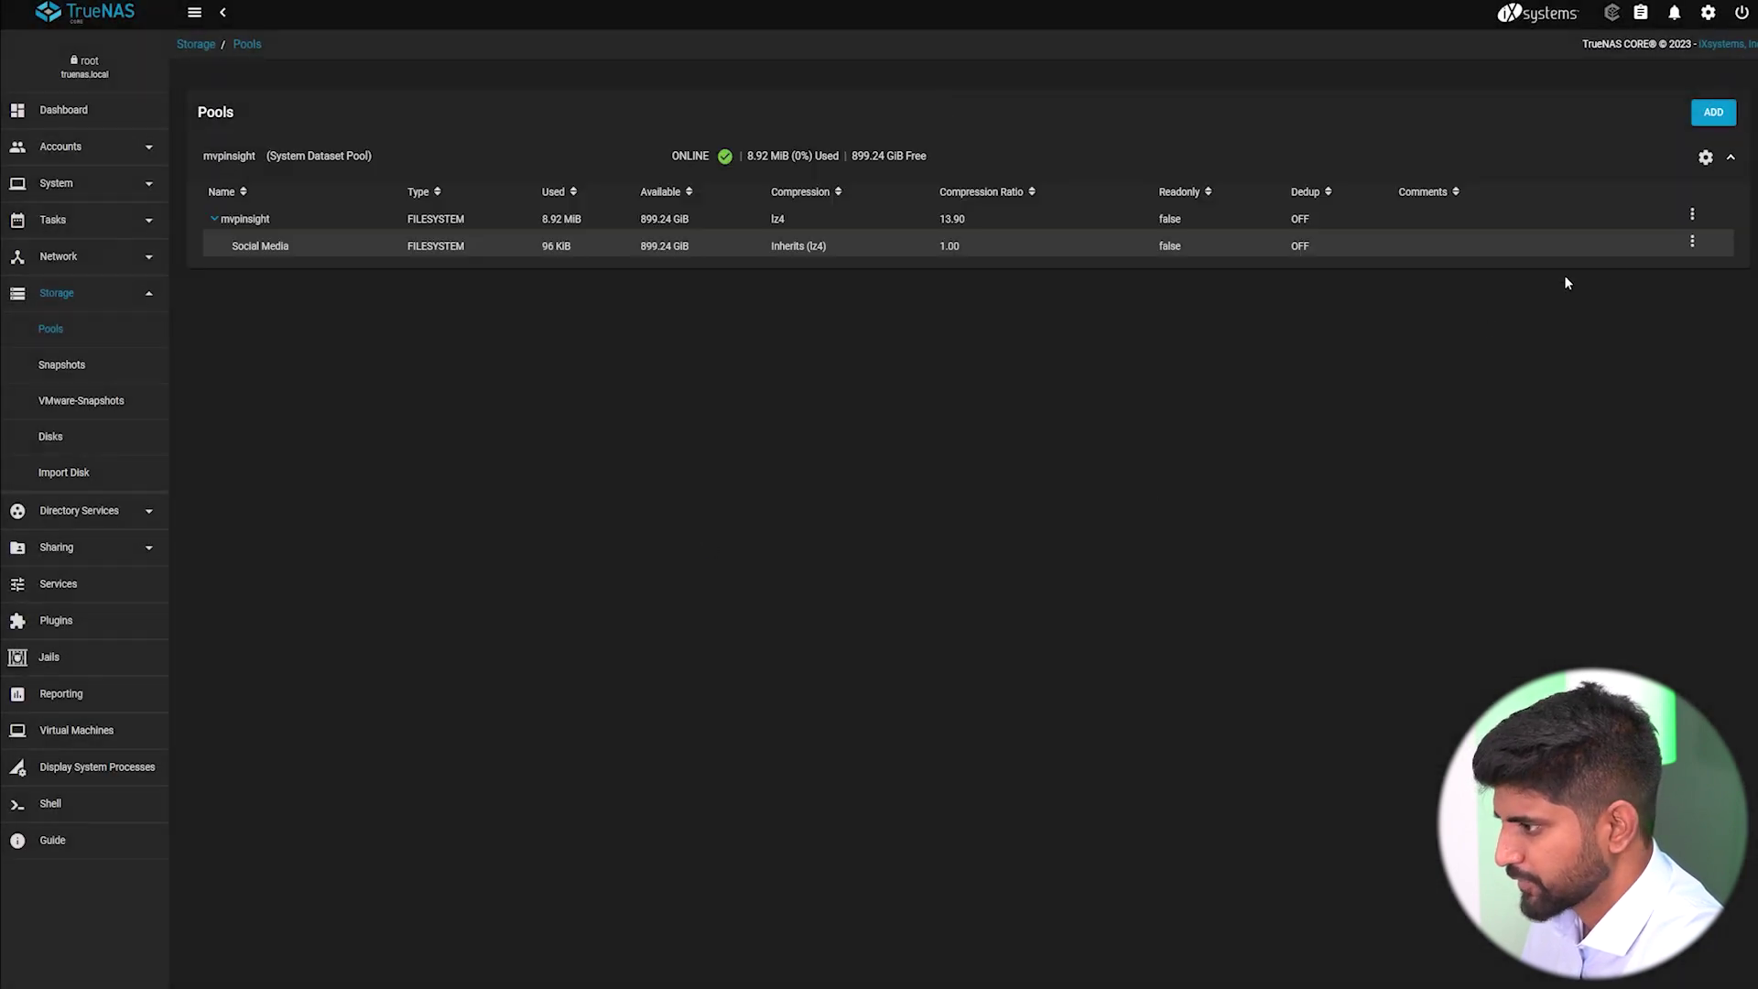
Add Accounts and Operations datasets under mvpinsight.
click(1693, 214)
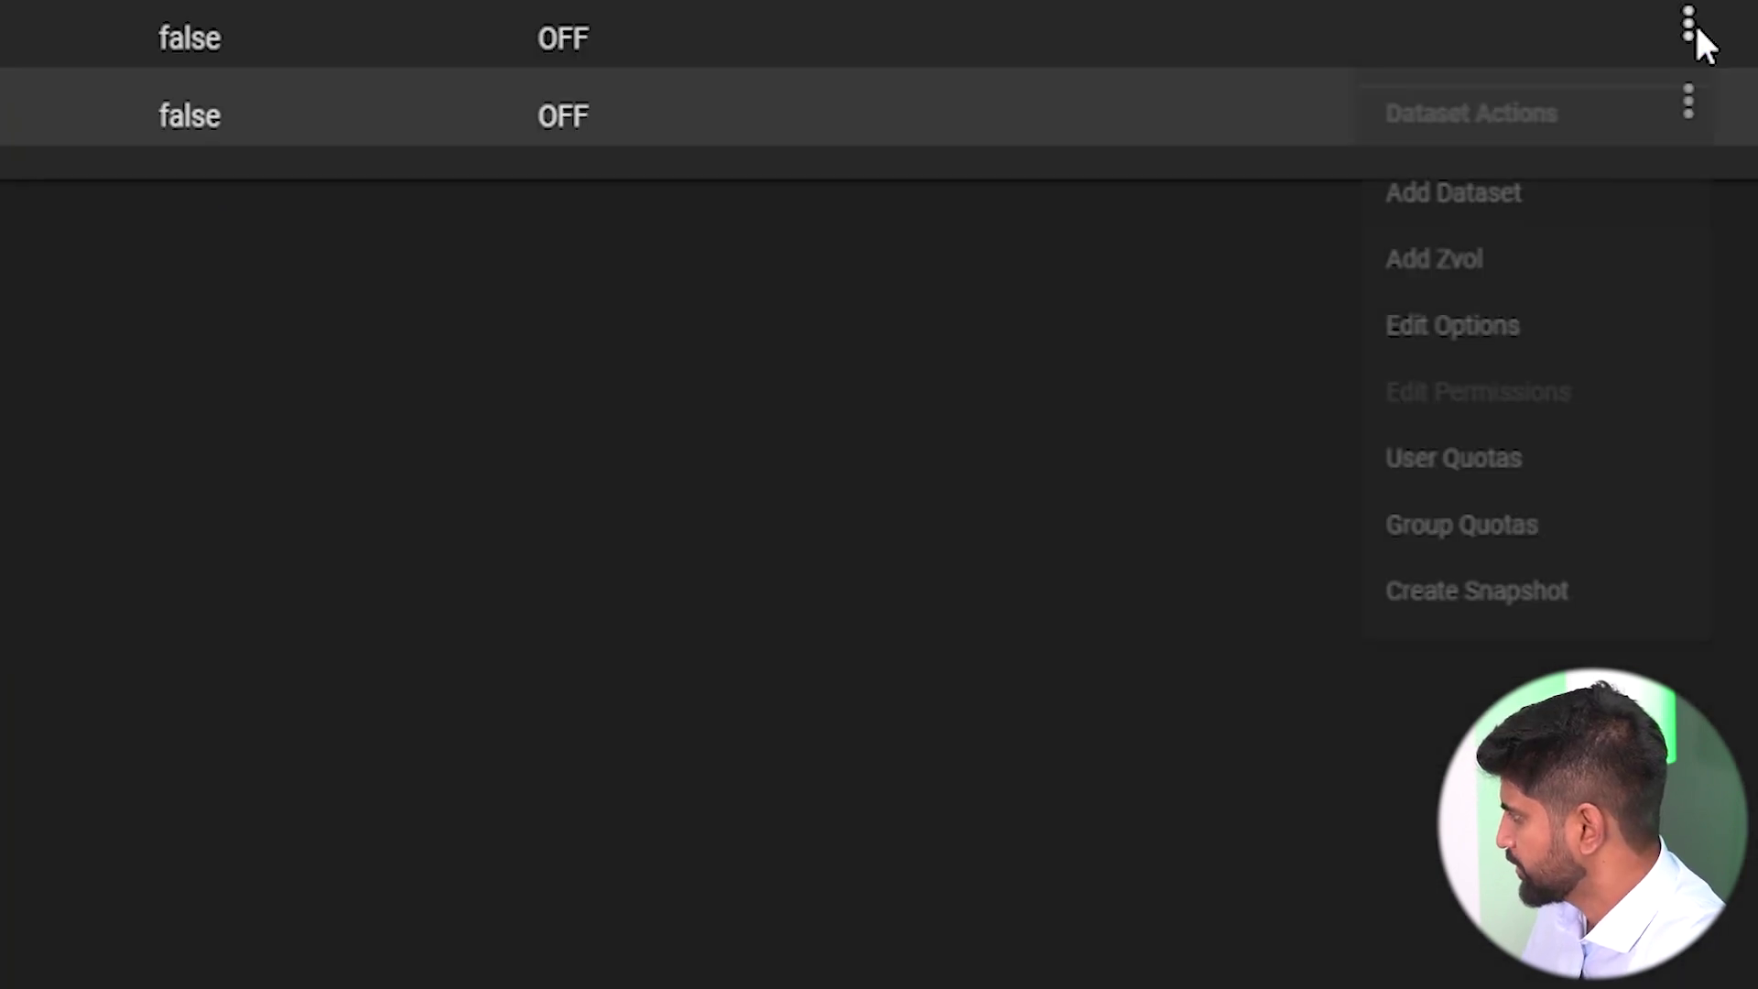
click(1471, 203)
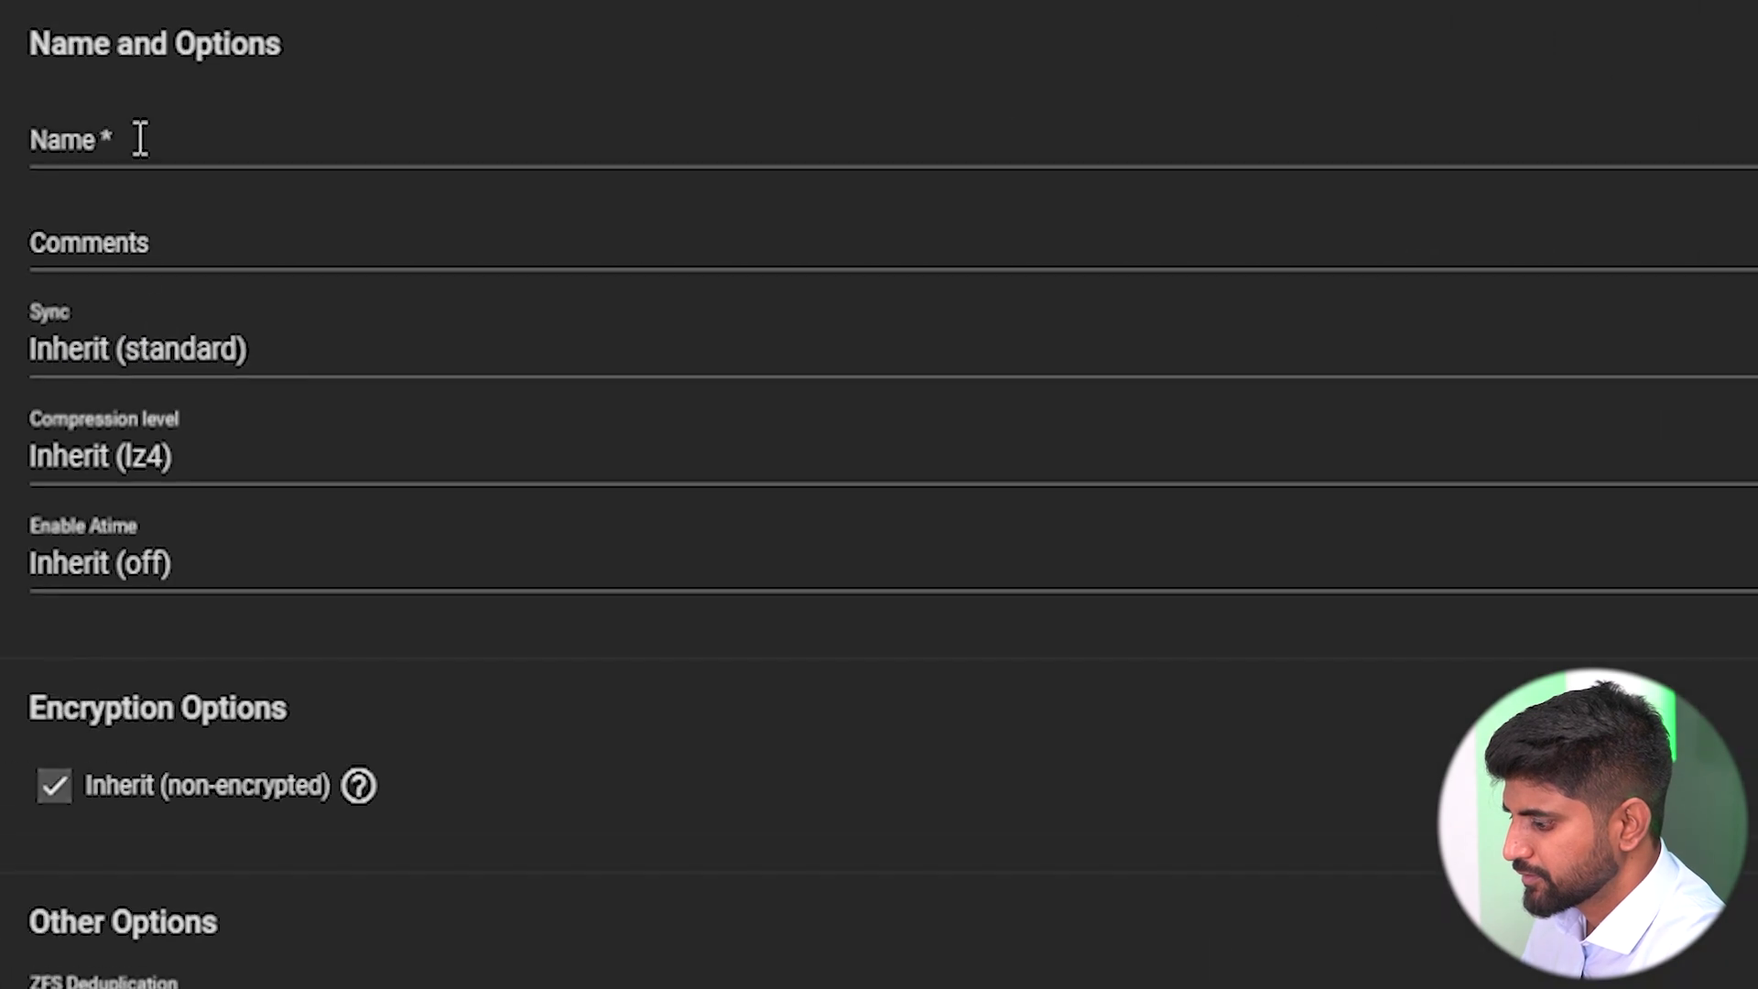
click(140, 139)
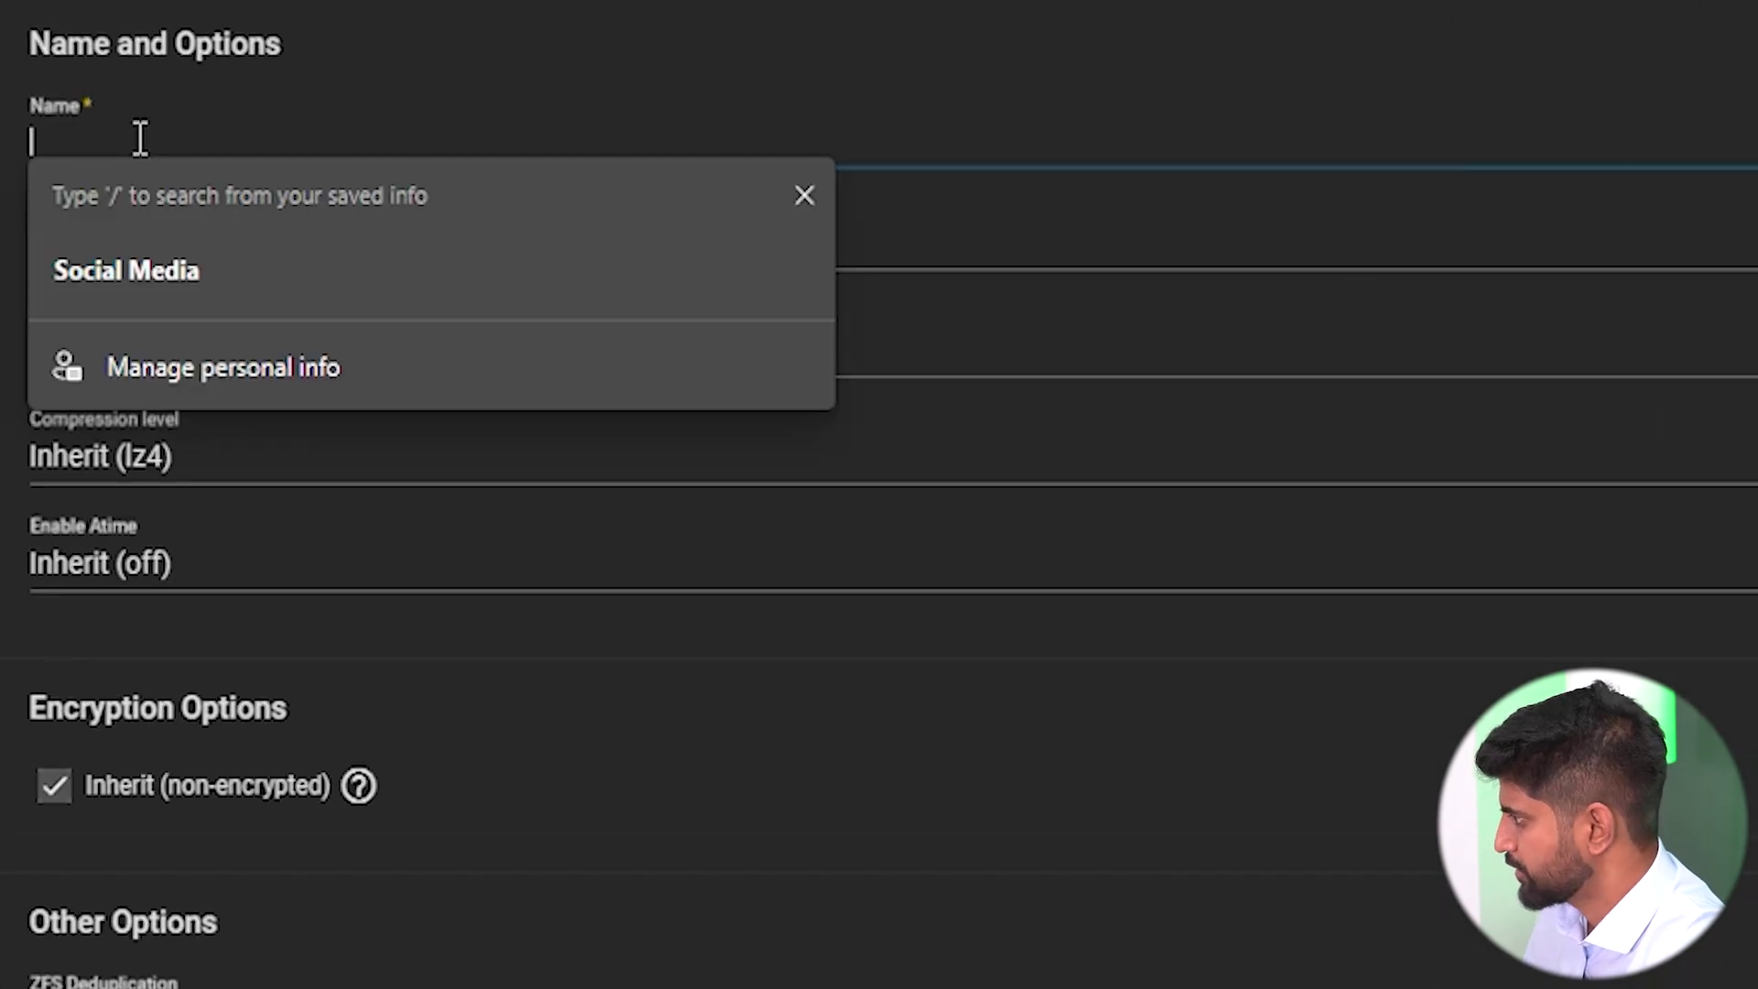
text(A)
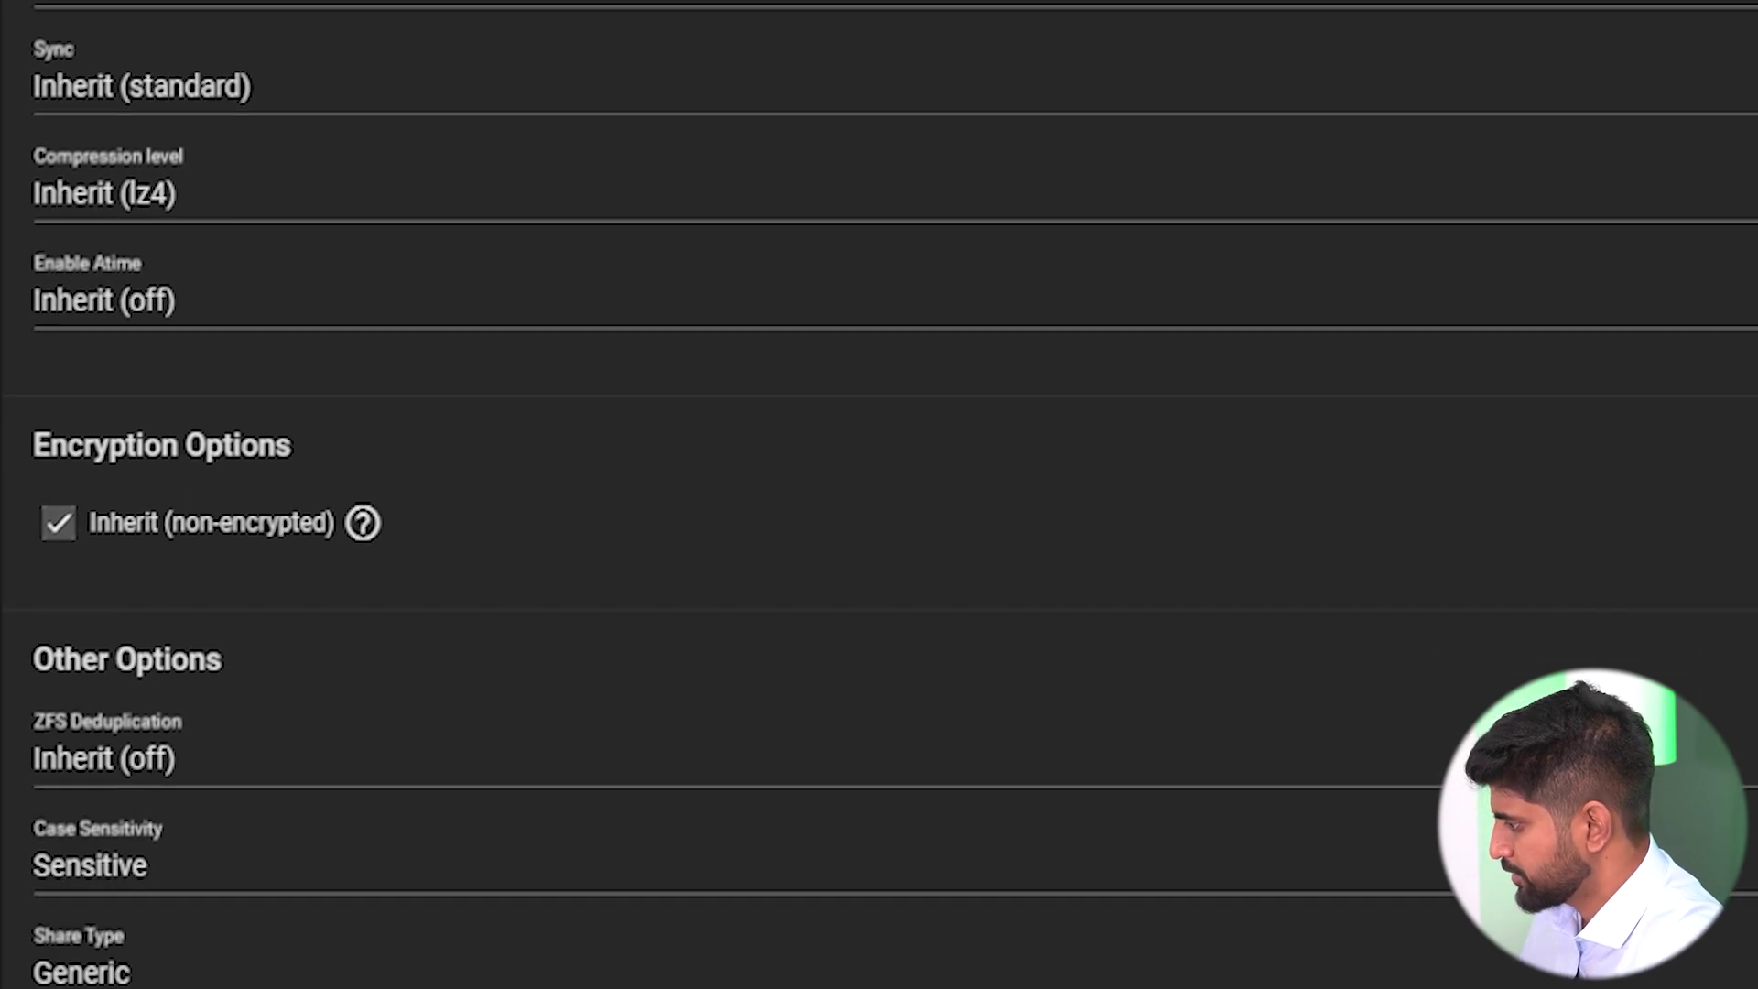
click(119, 864)
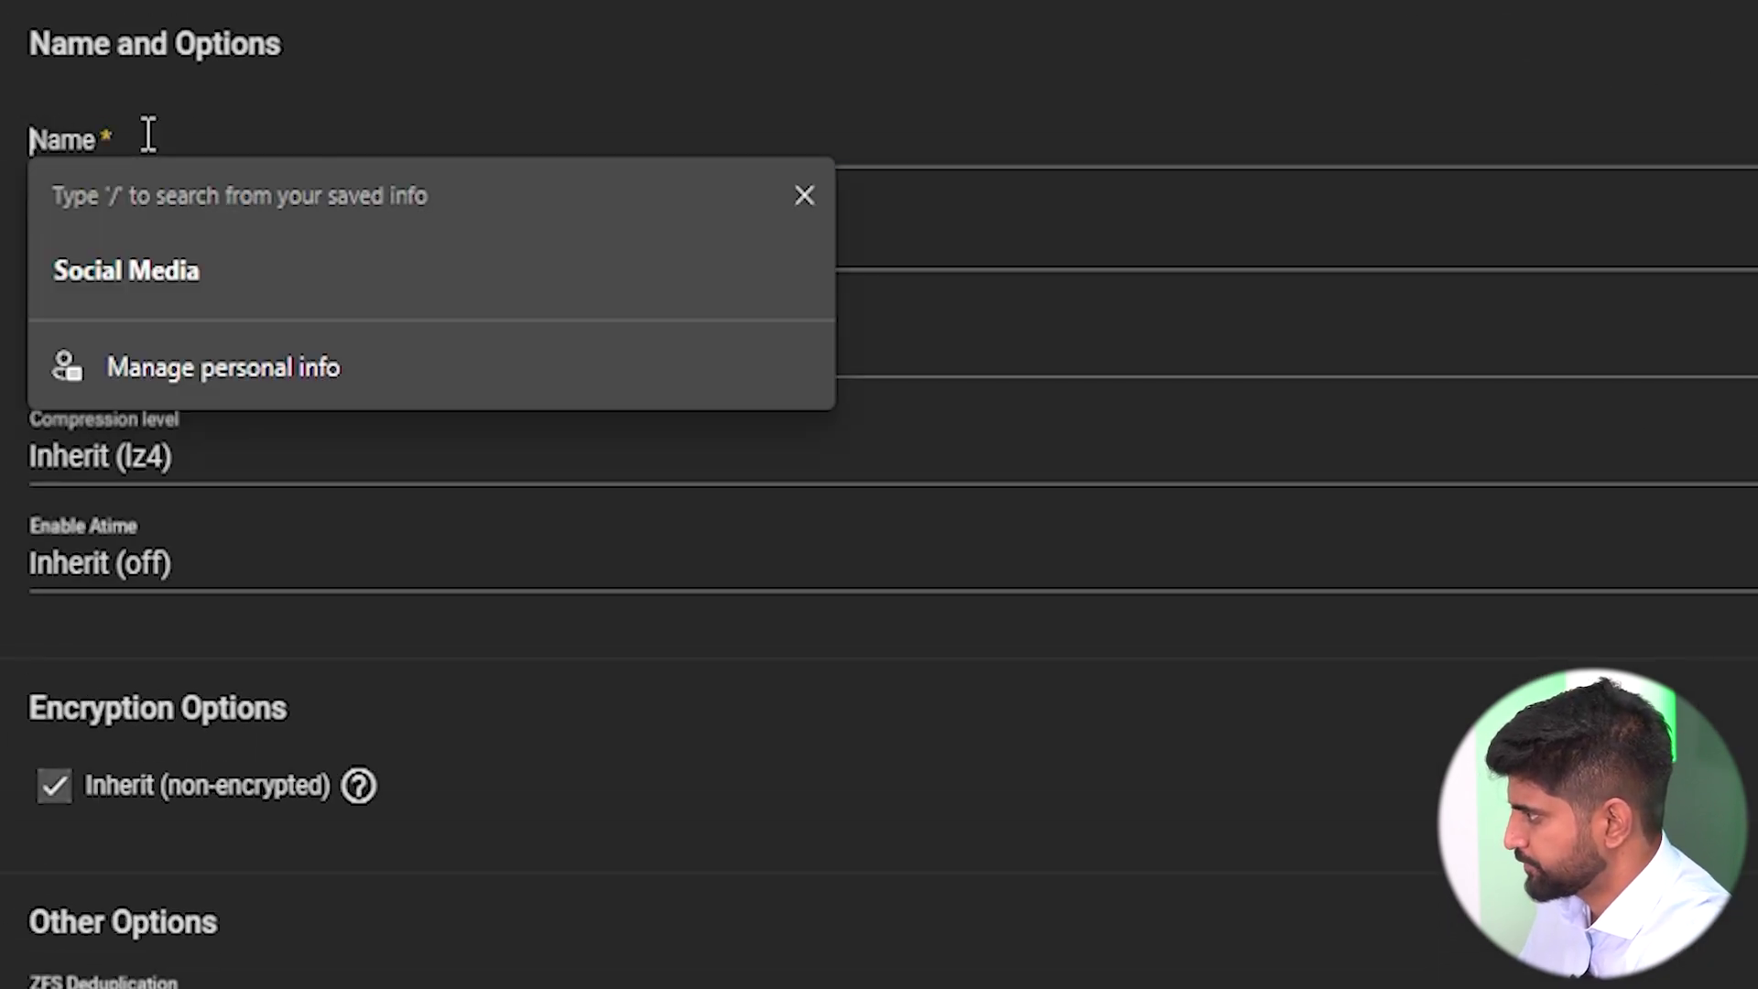
text(Op)
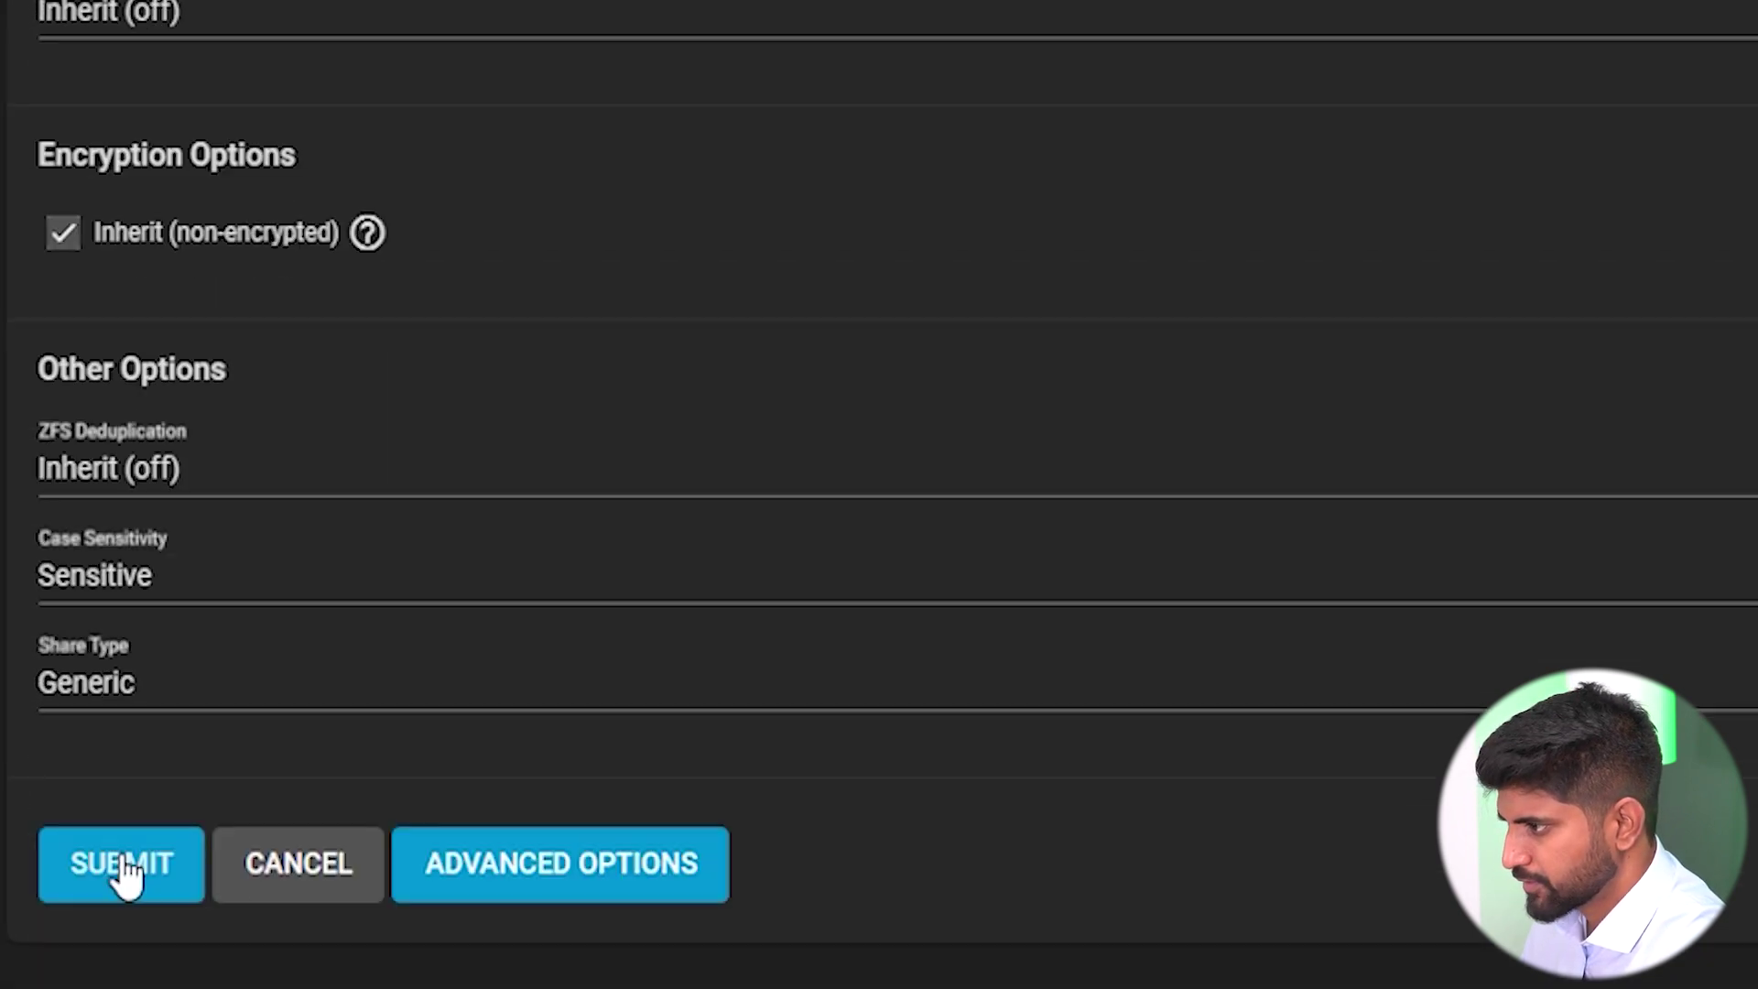
click(123, 874)
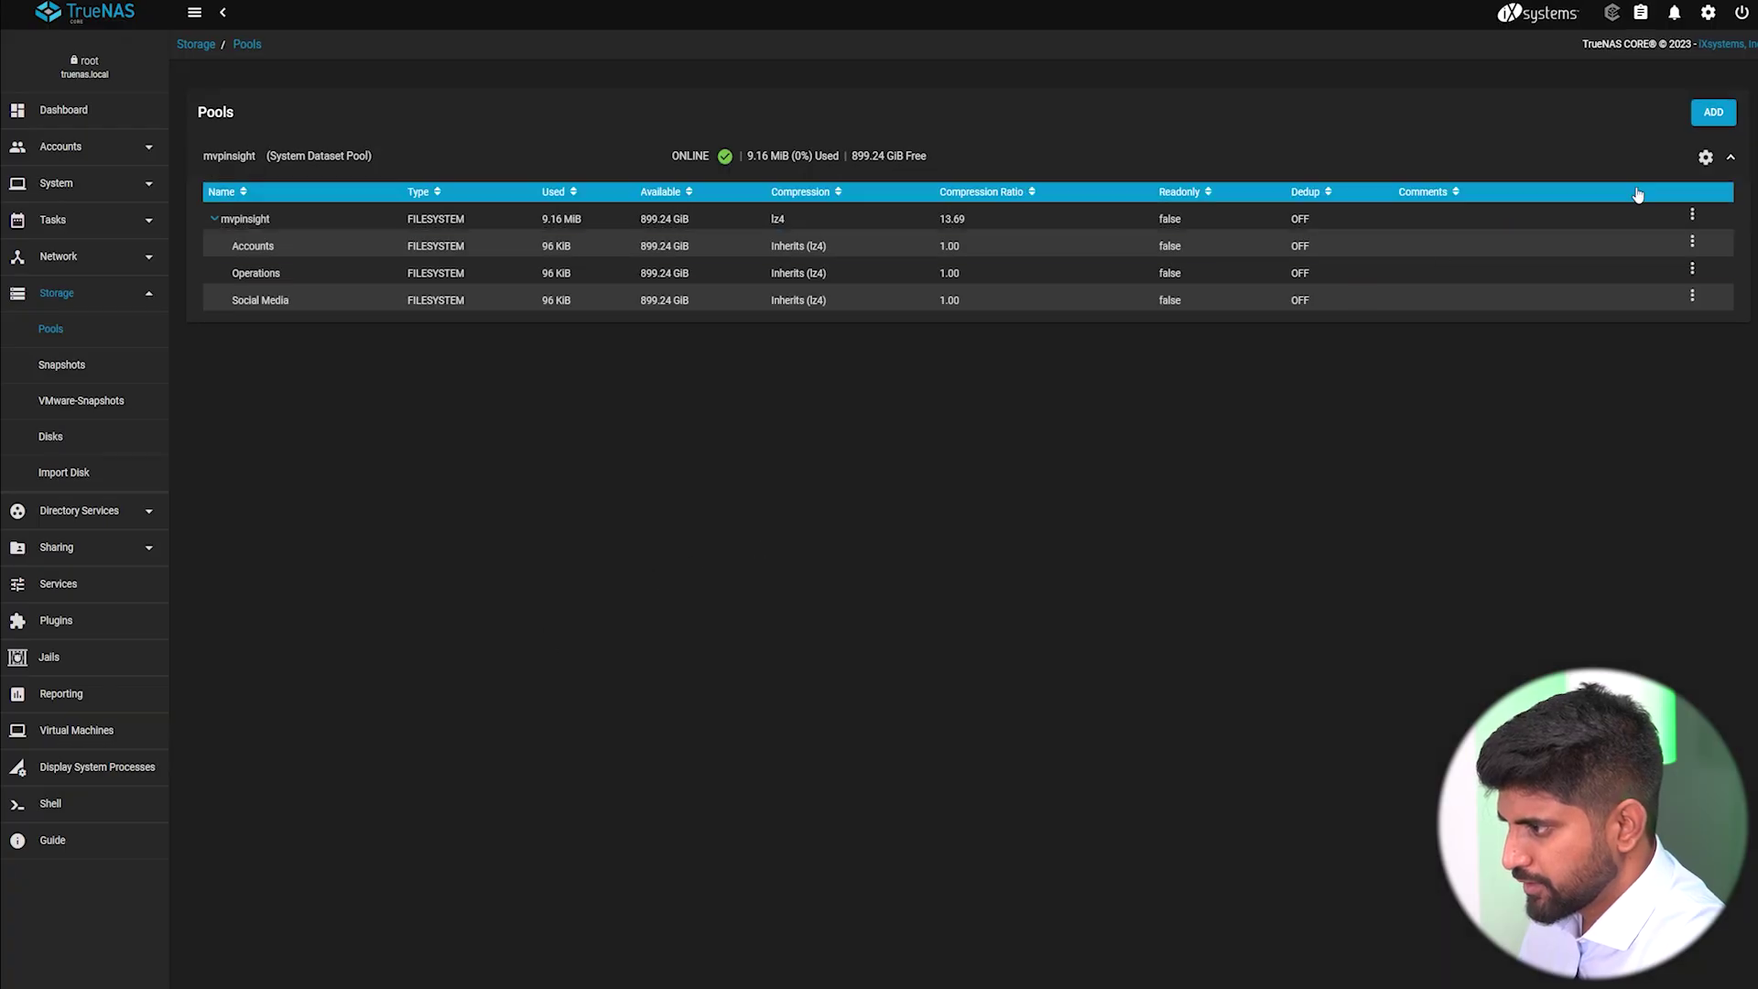
Add an IT dataset under mvpinsight and collapse the Storage sidebar section.
click(1691, 214)
click(1619, 281)
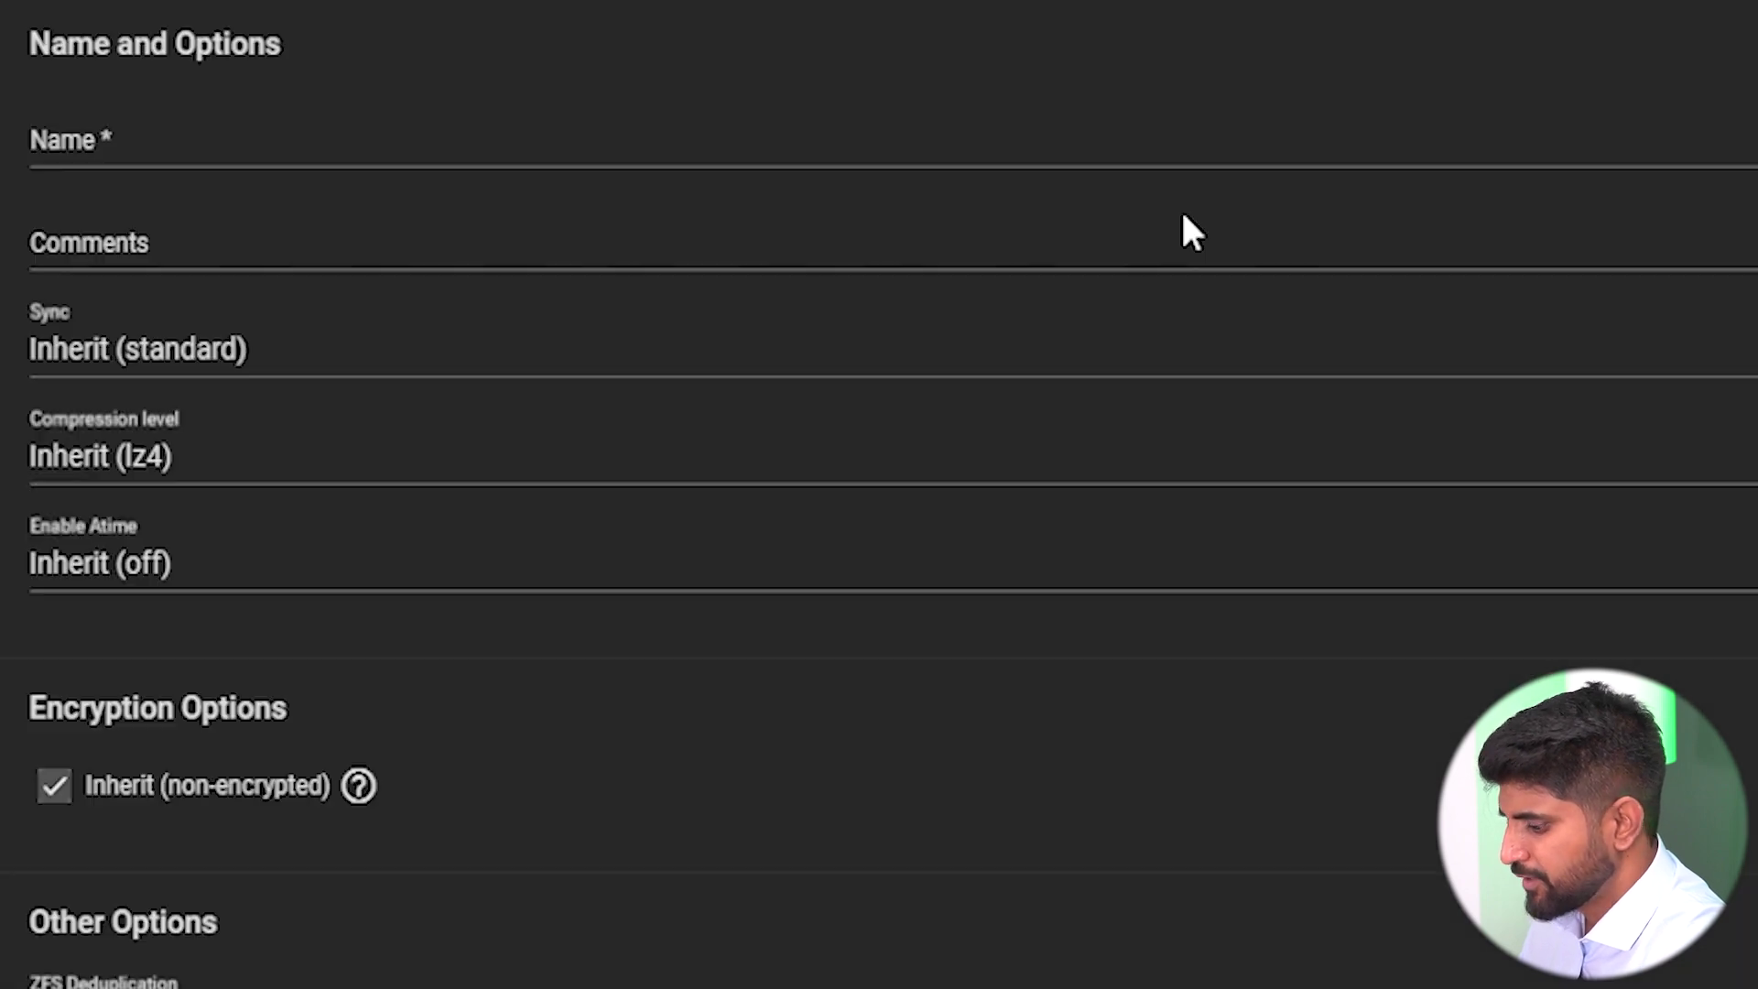
click(284, 151)
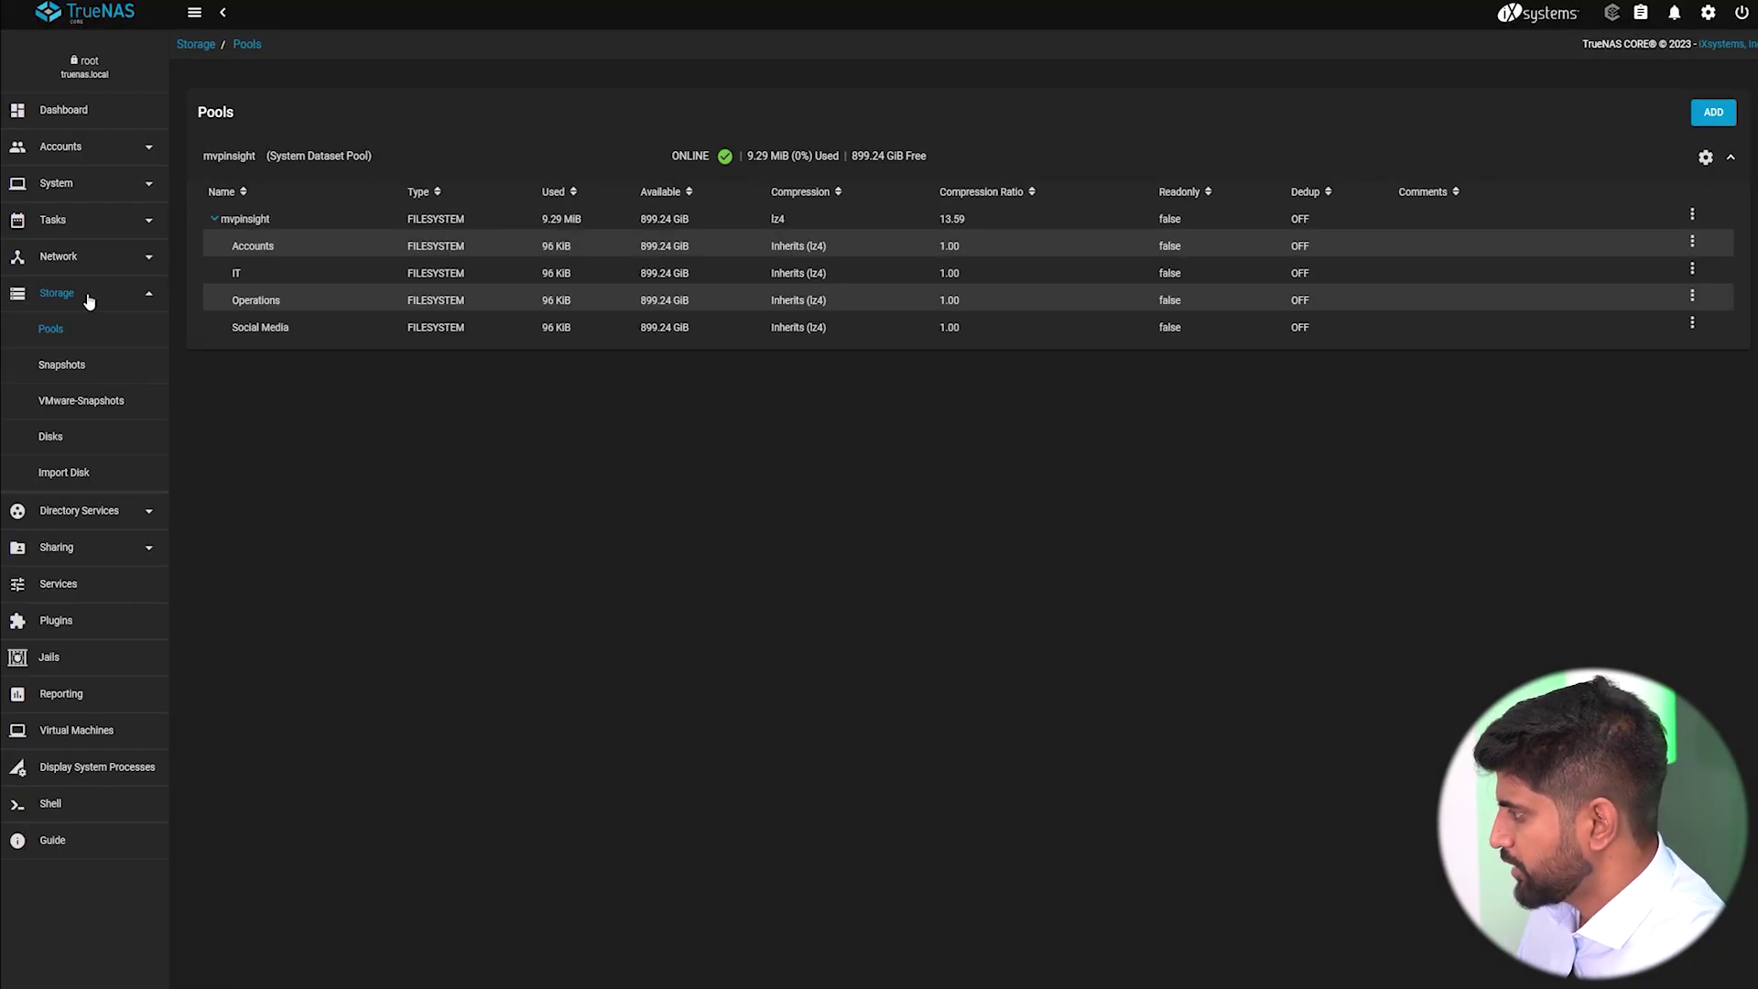
click(89, 298)
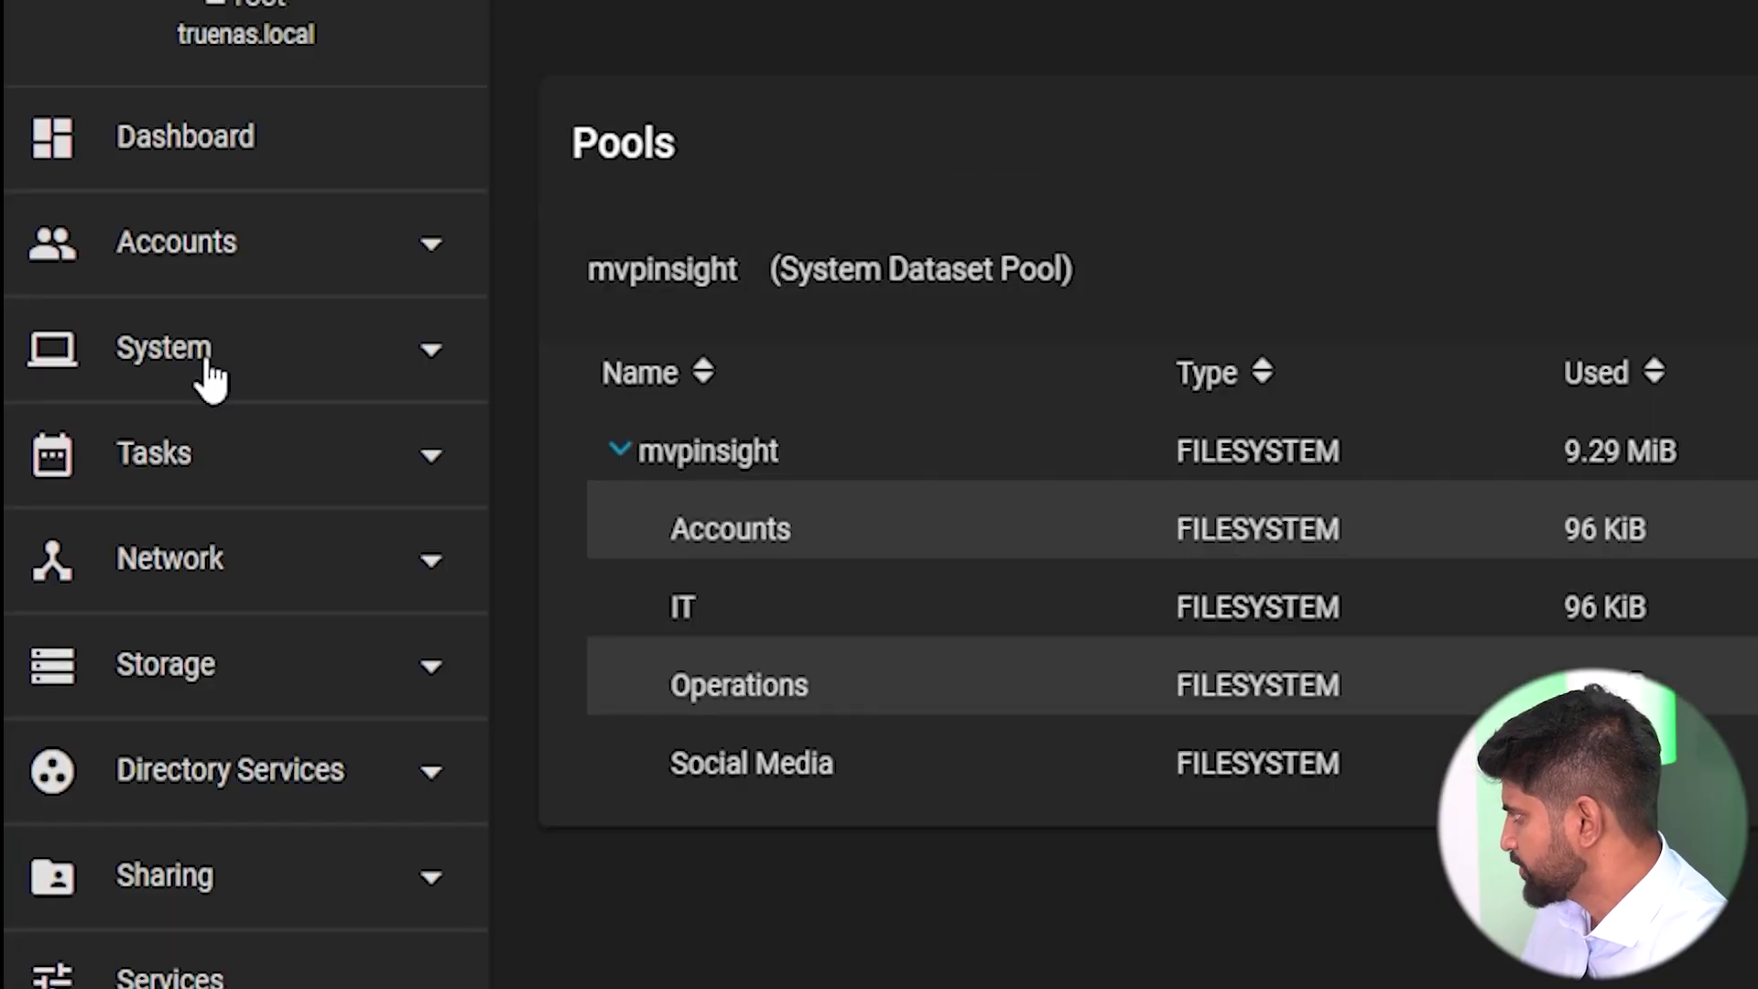
Create groups Socials and Accounts, both with Permit Sudo enabled.
click(216, 233)
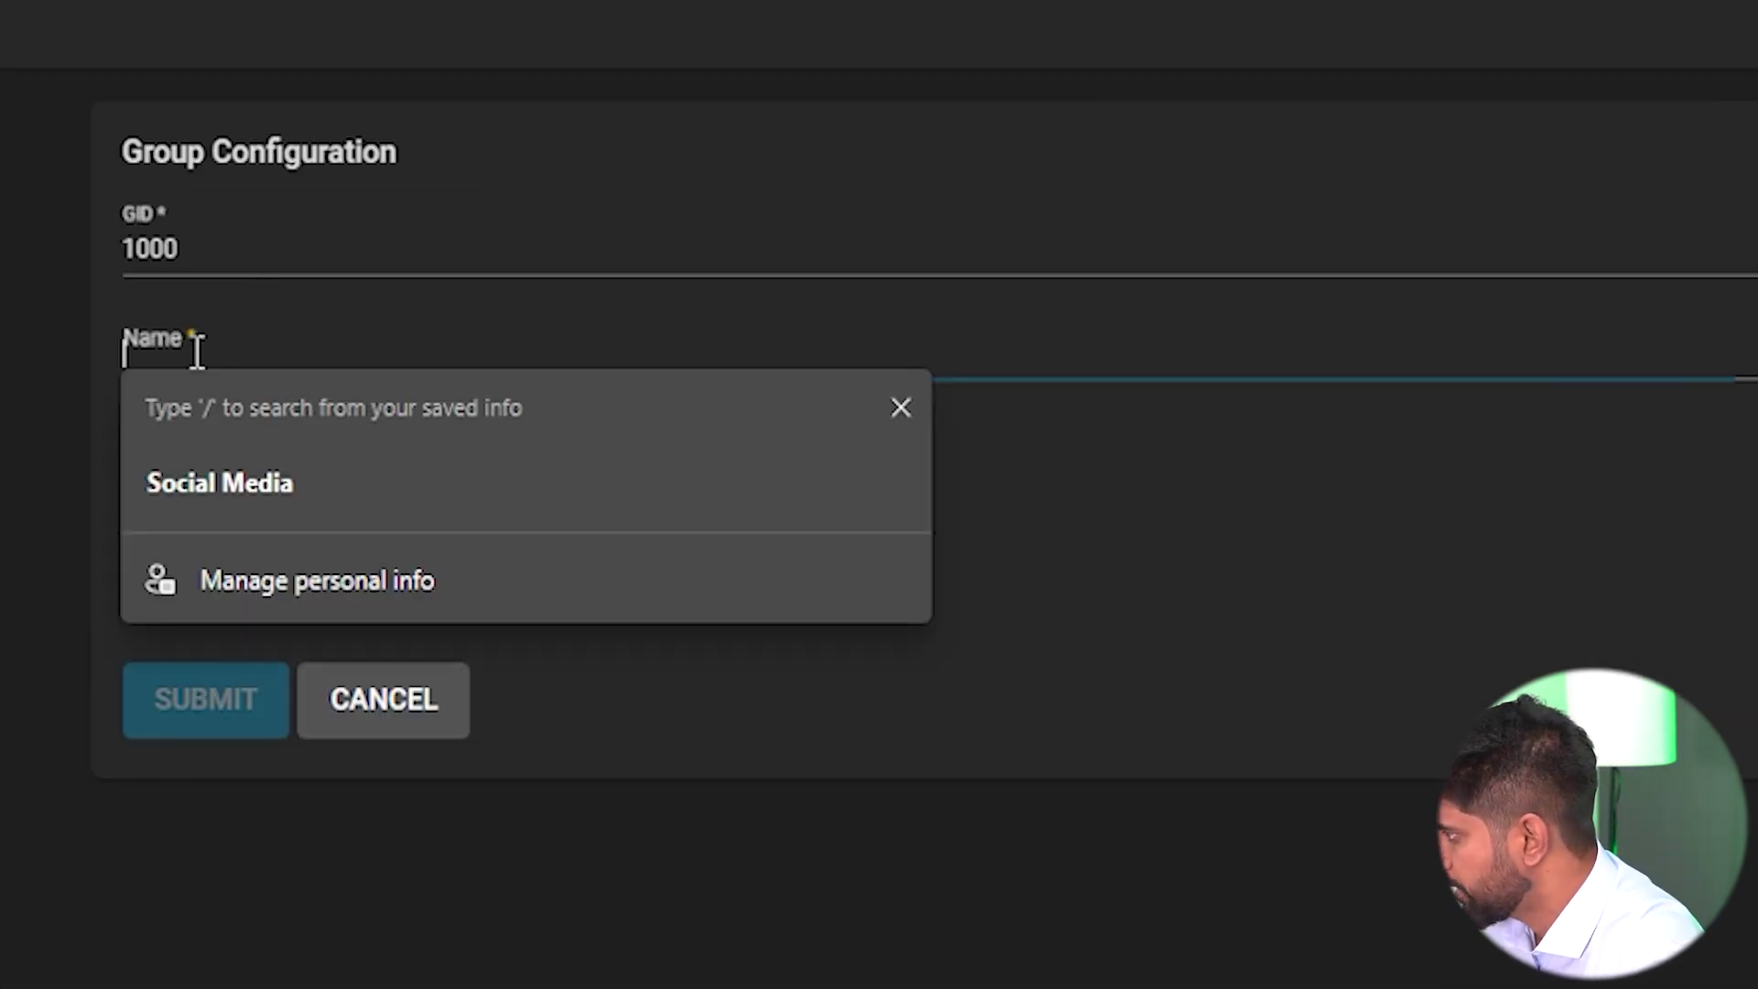
text(S)
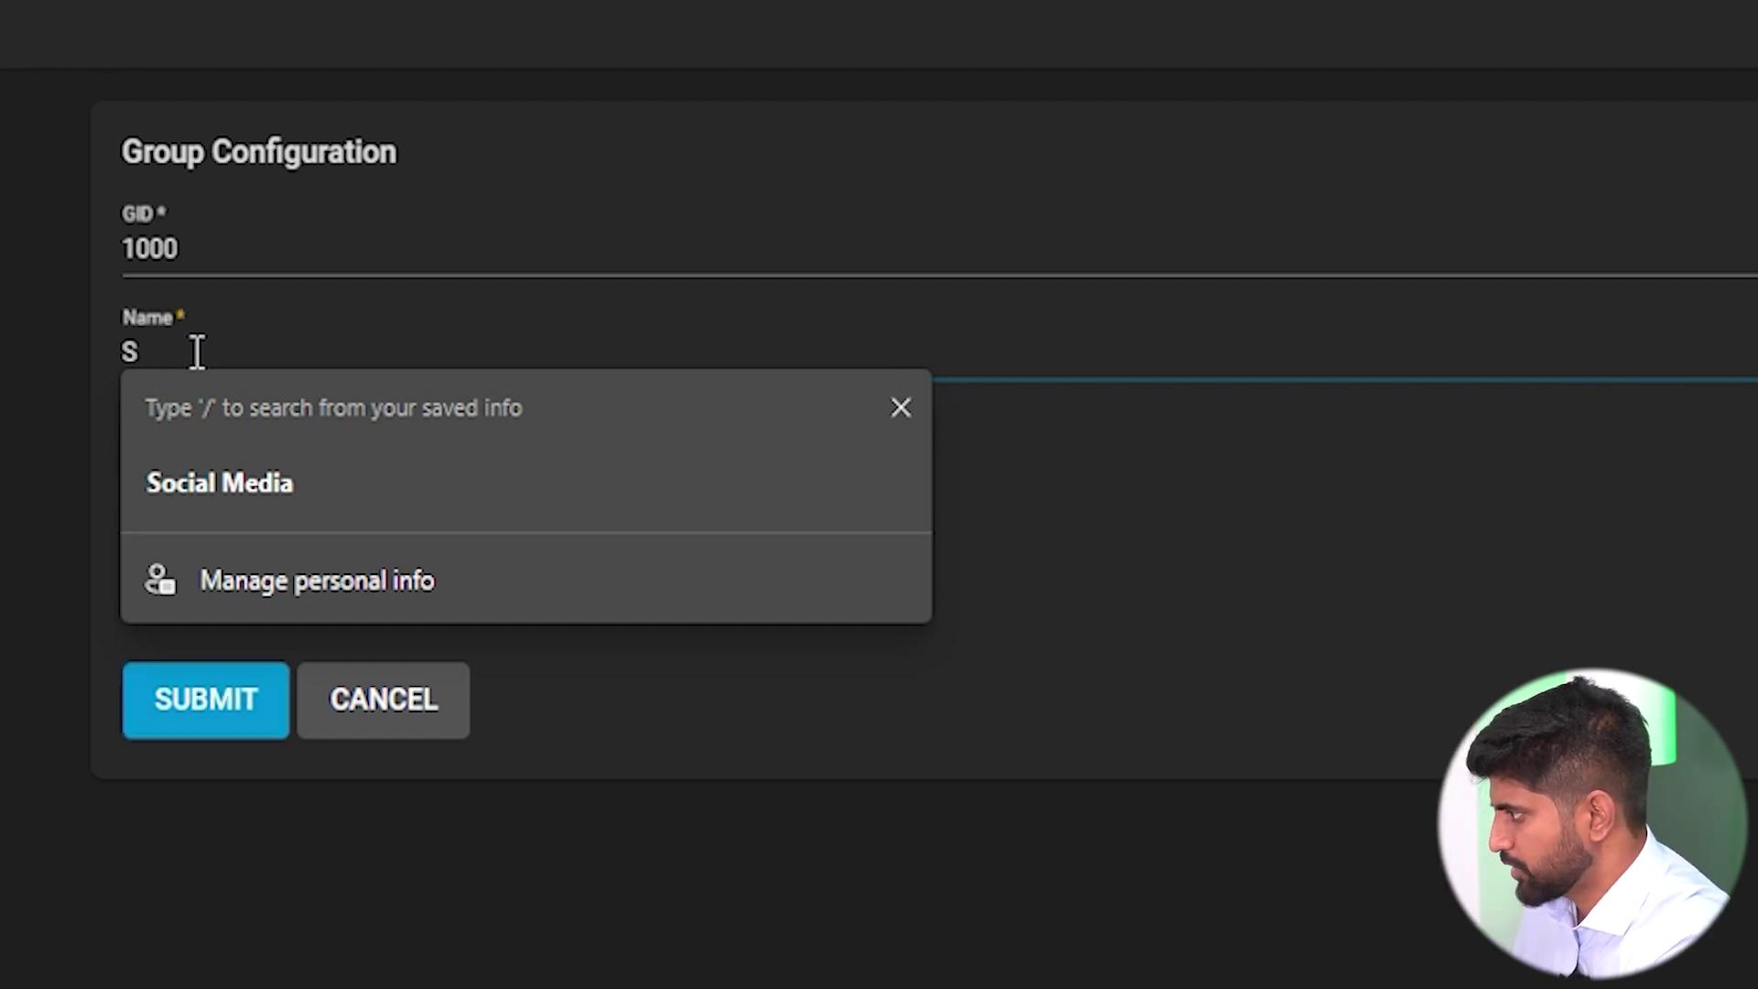
text(ocials)
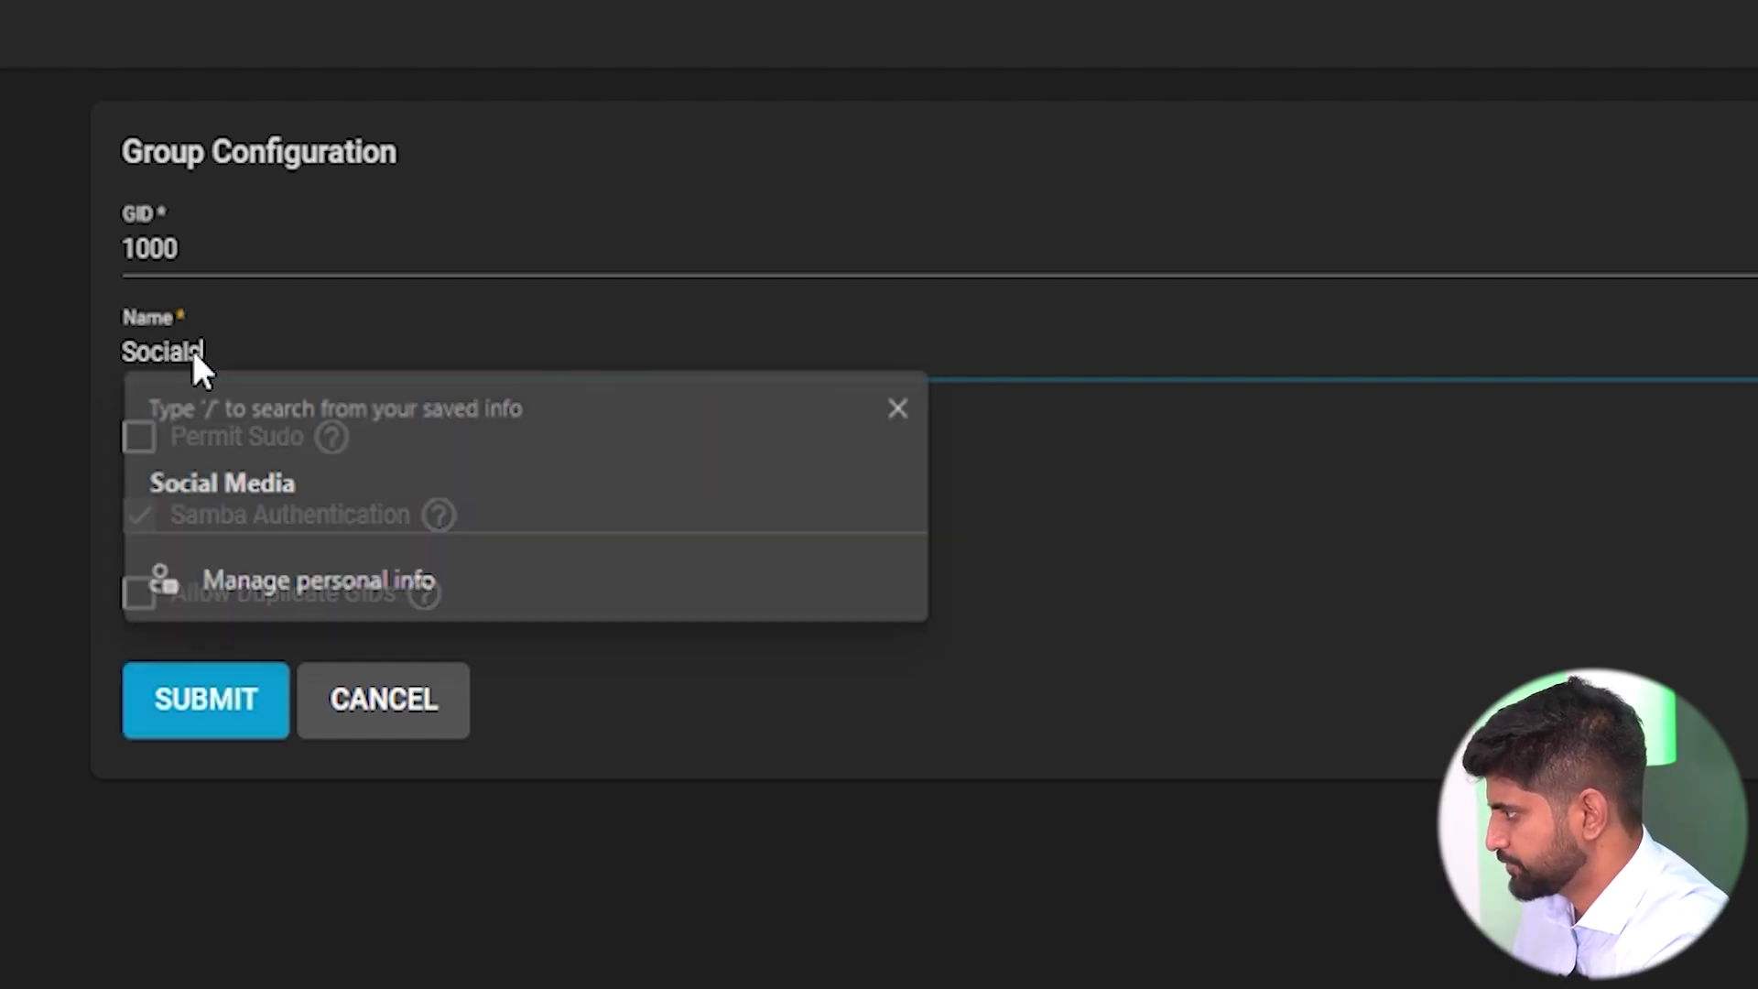
click(158, 441)
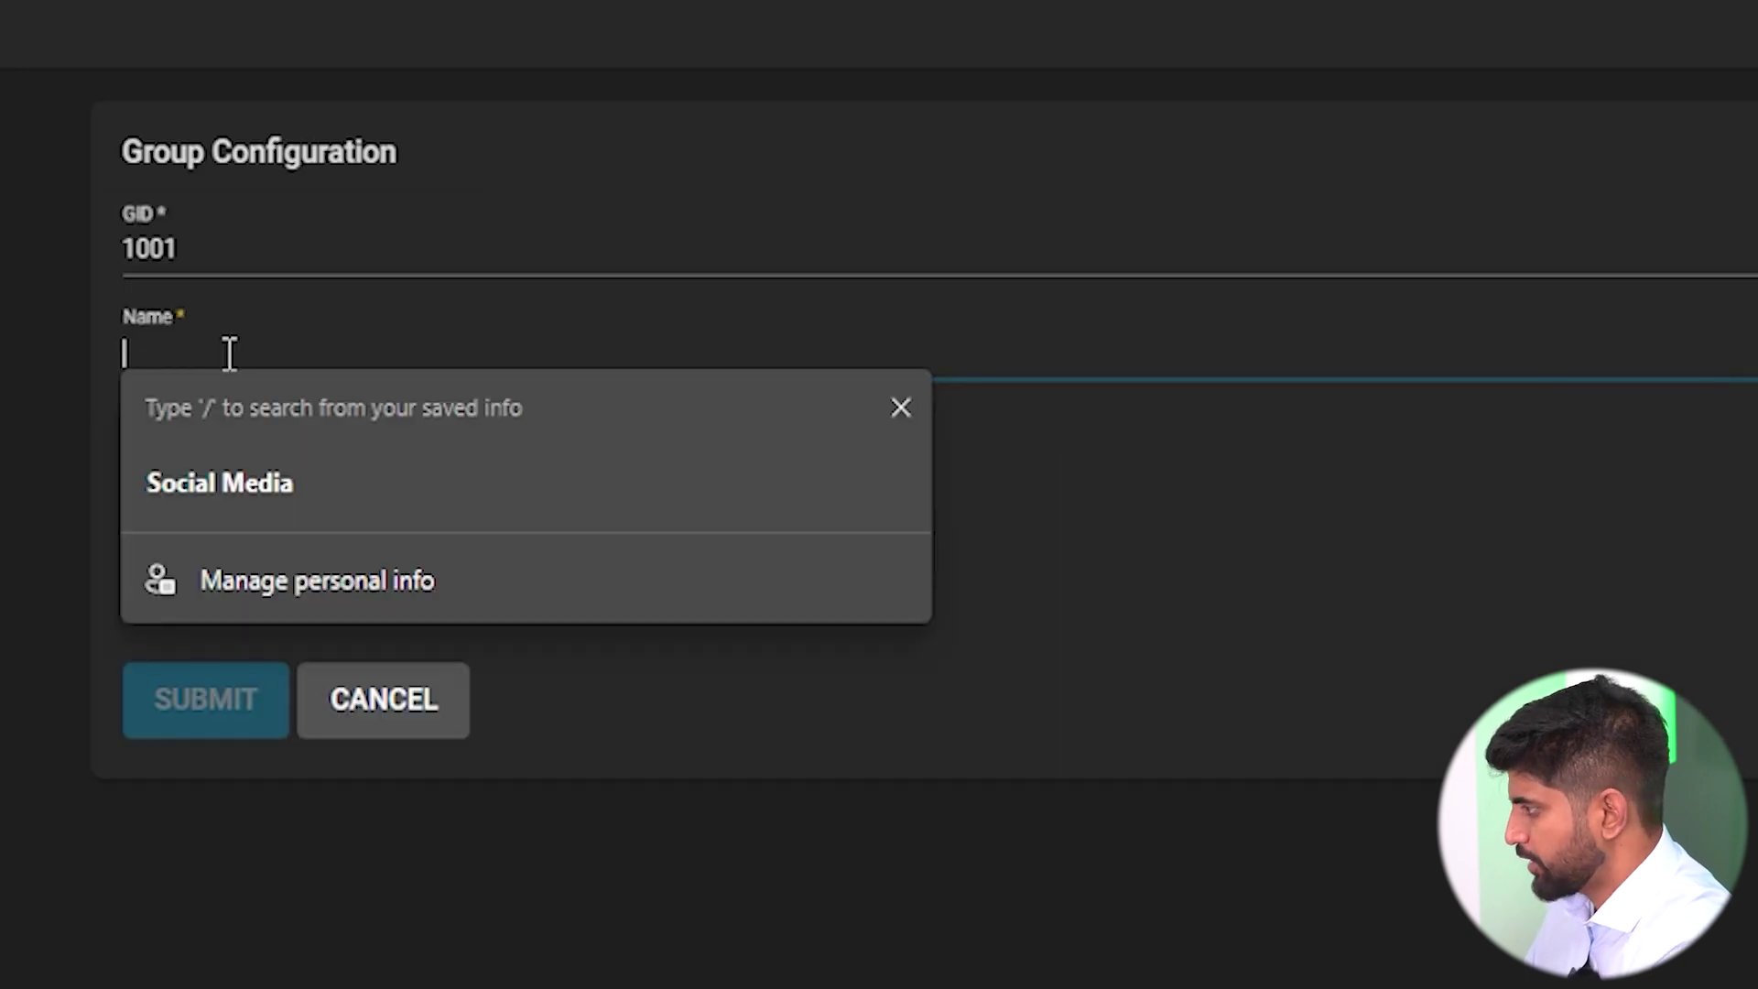
text(Accounts)
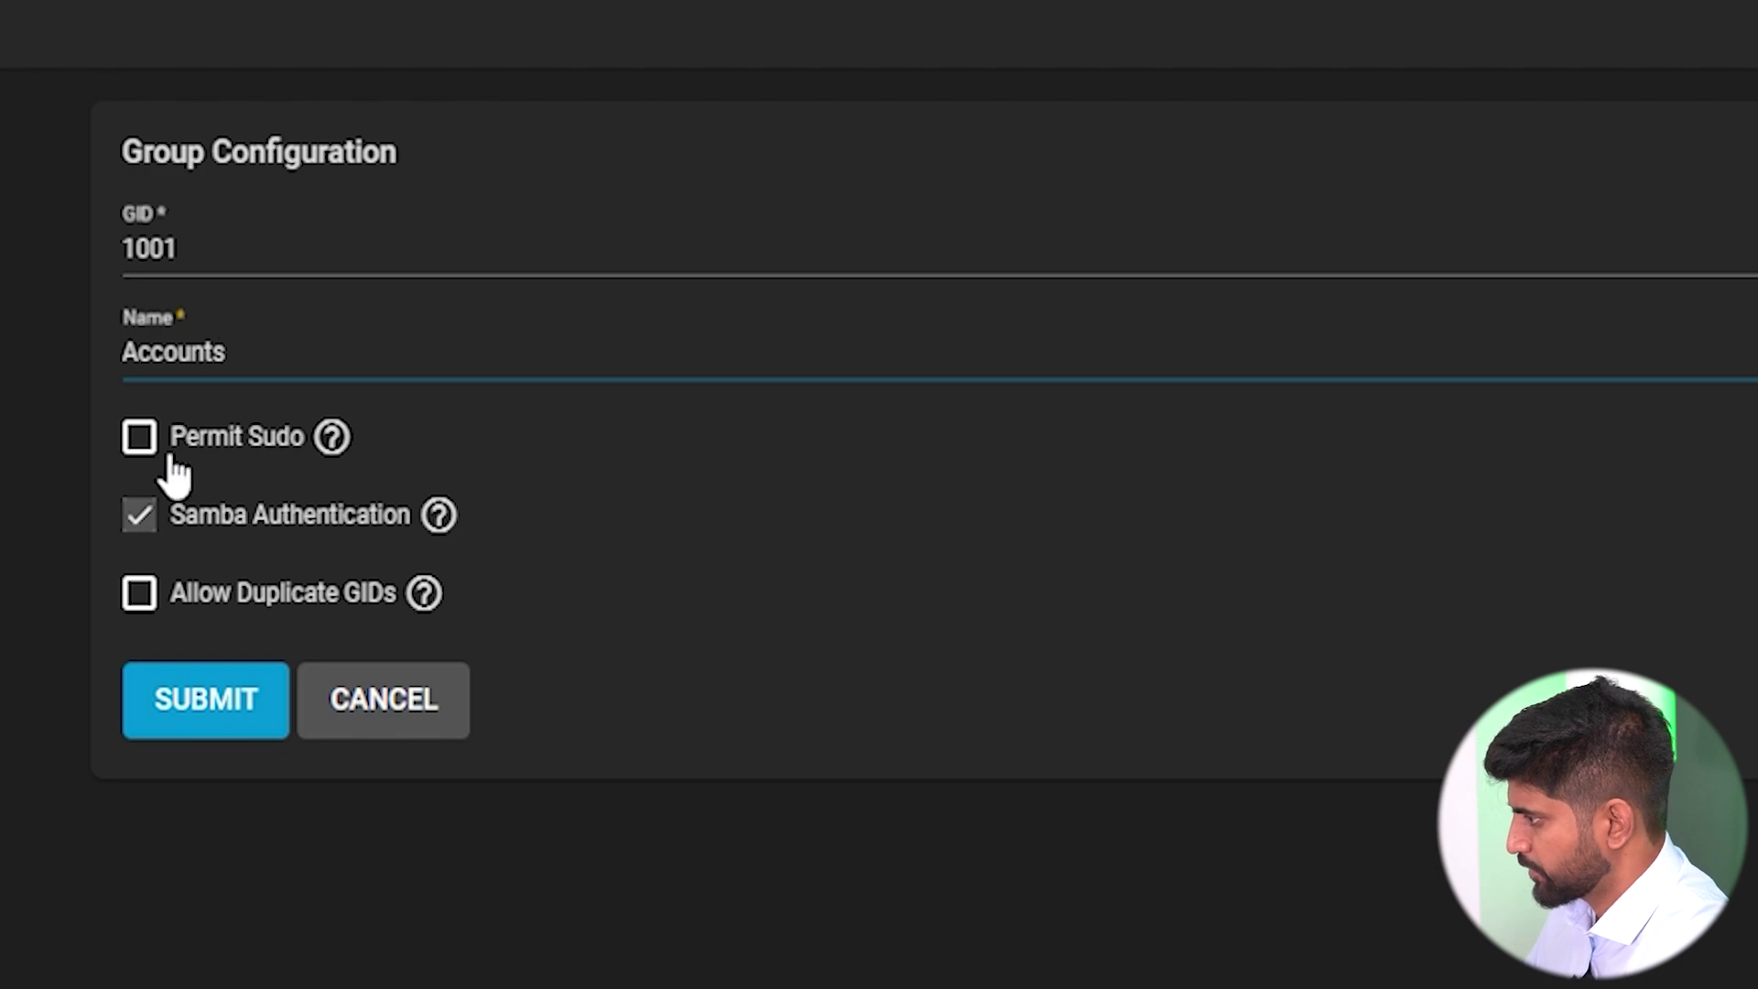
click(172, 456)
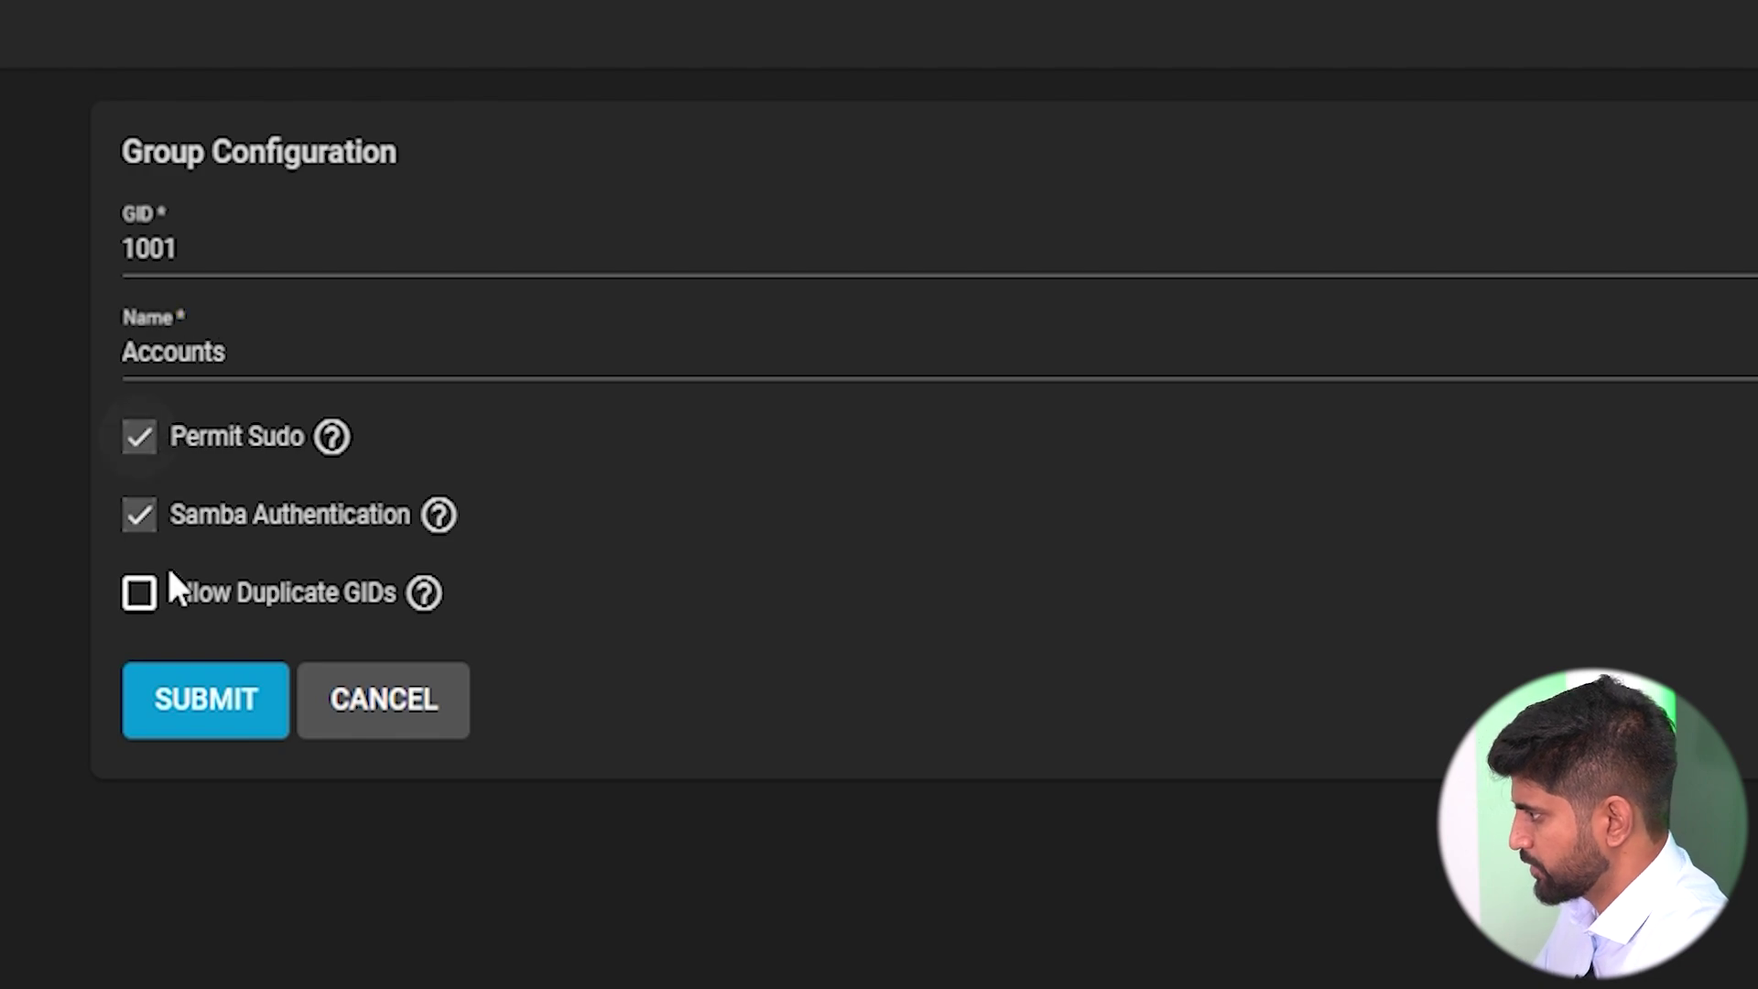
click(189, 698)
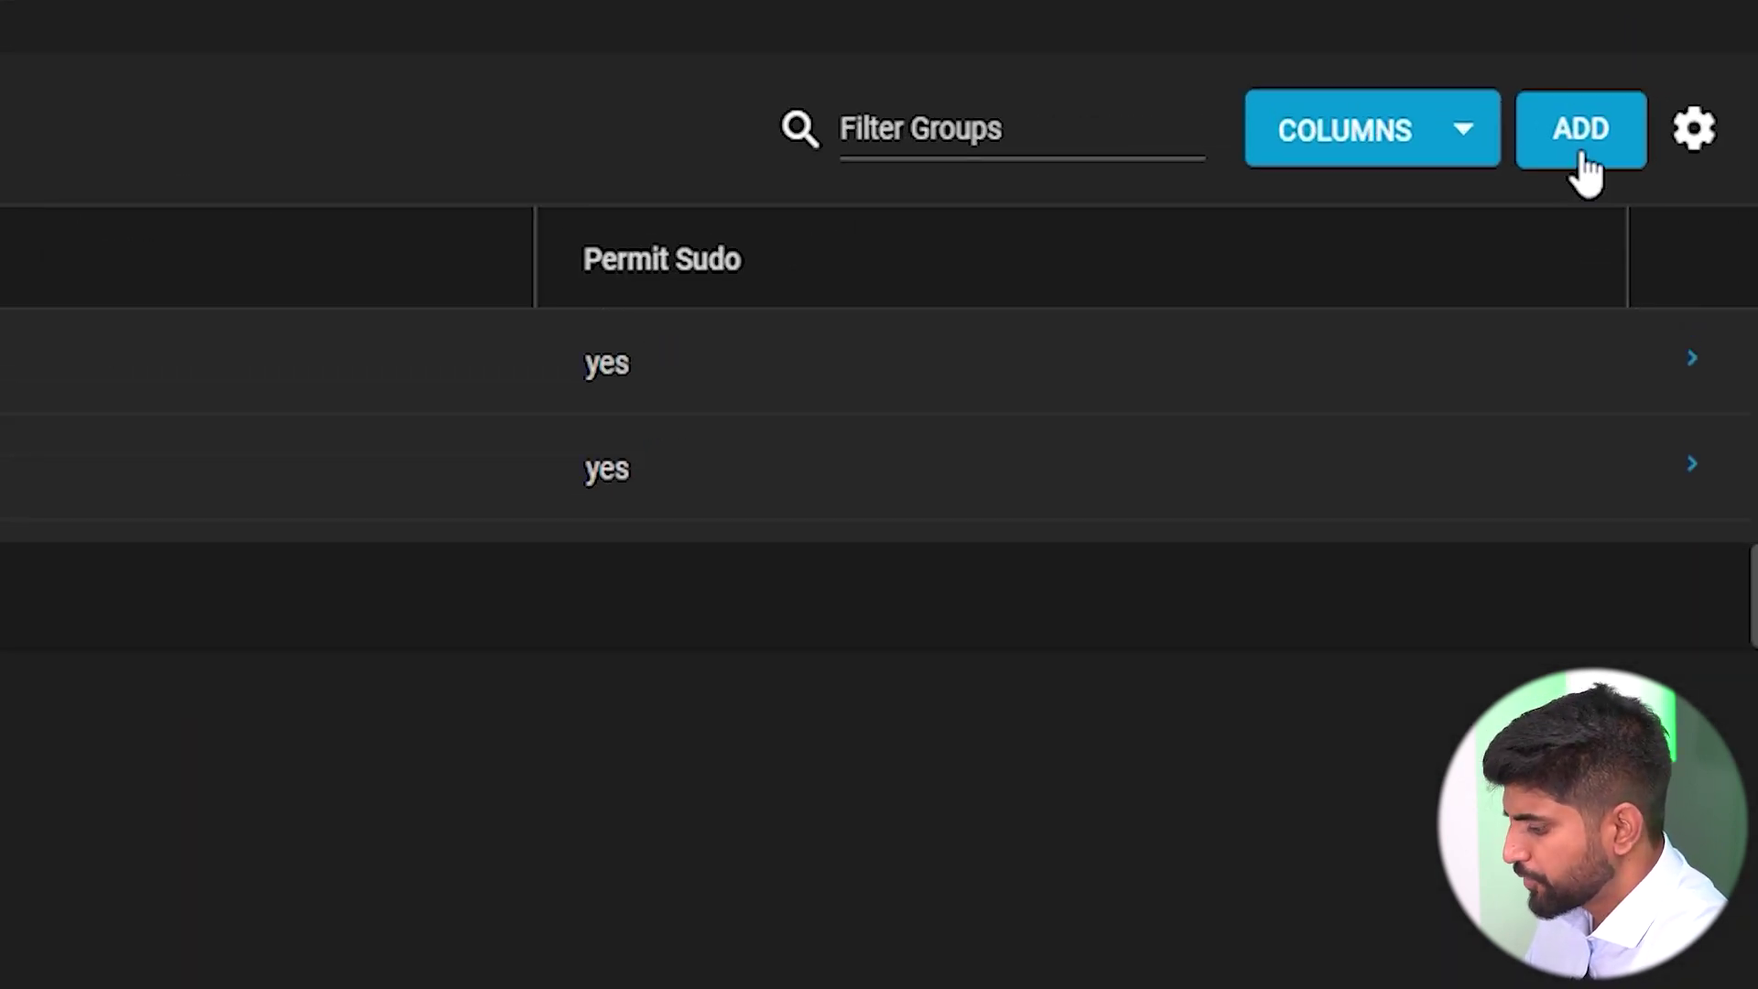
Create an Operations group with Permit Sudo enabled.
click(1579, 156)
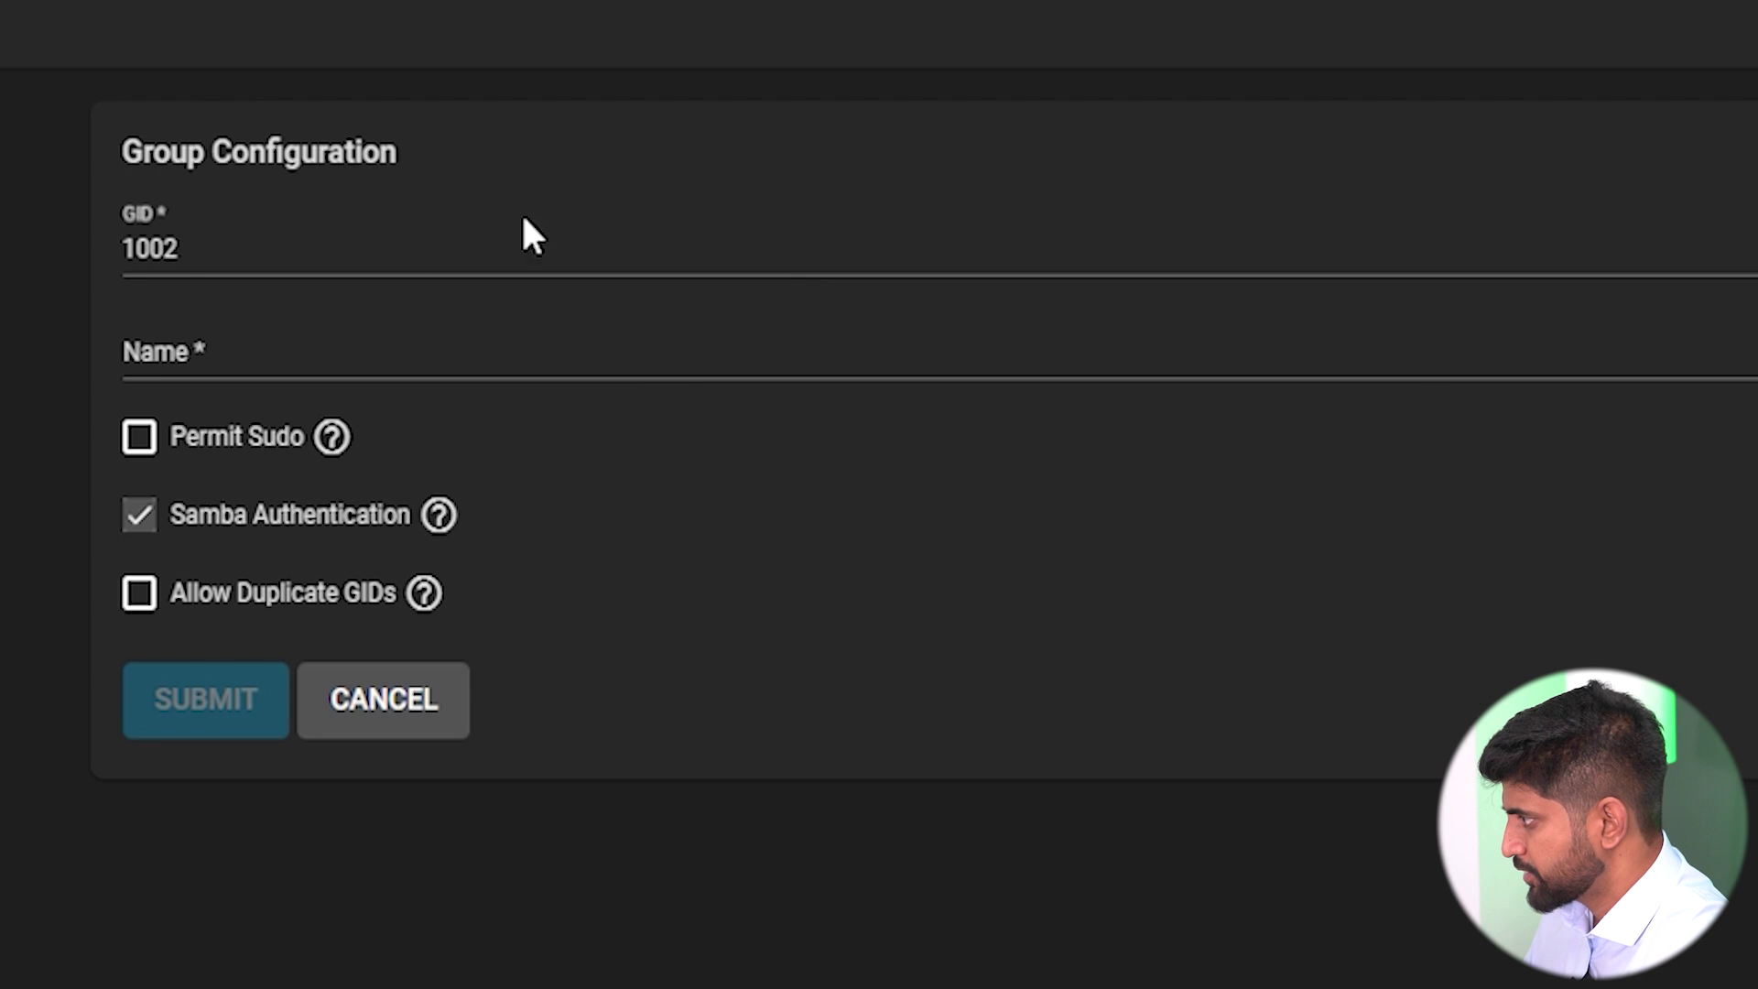
click(257, 353)
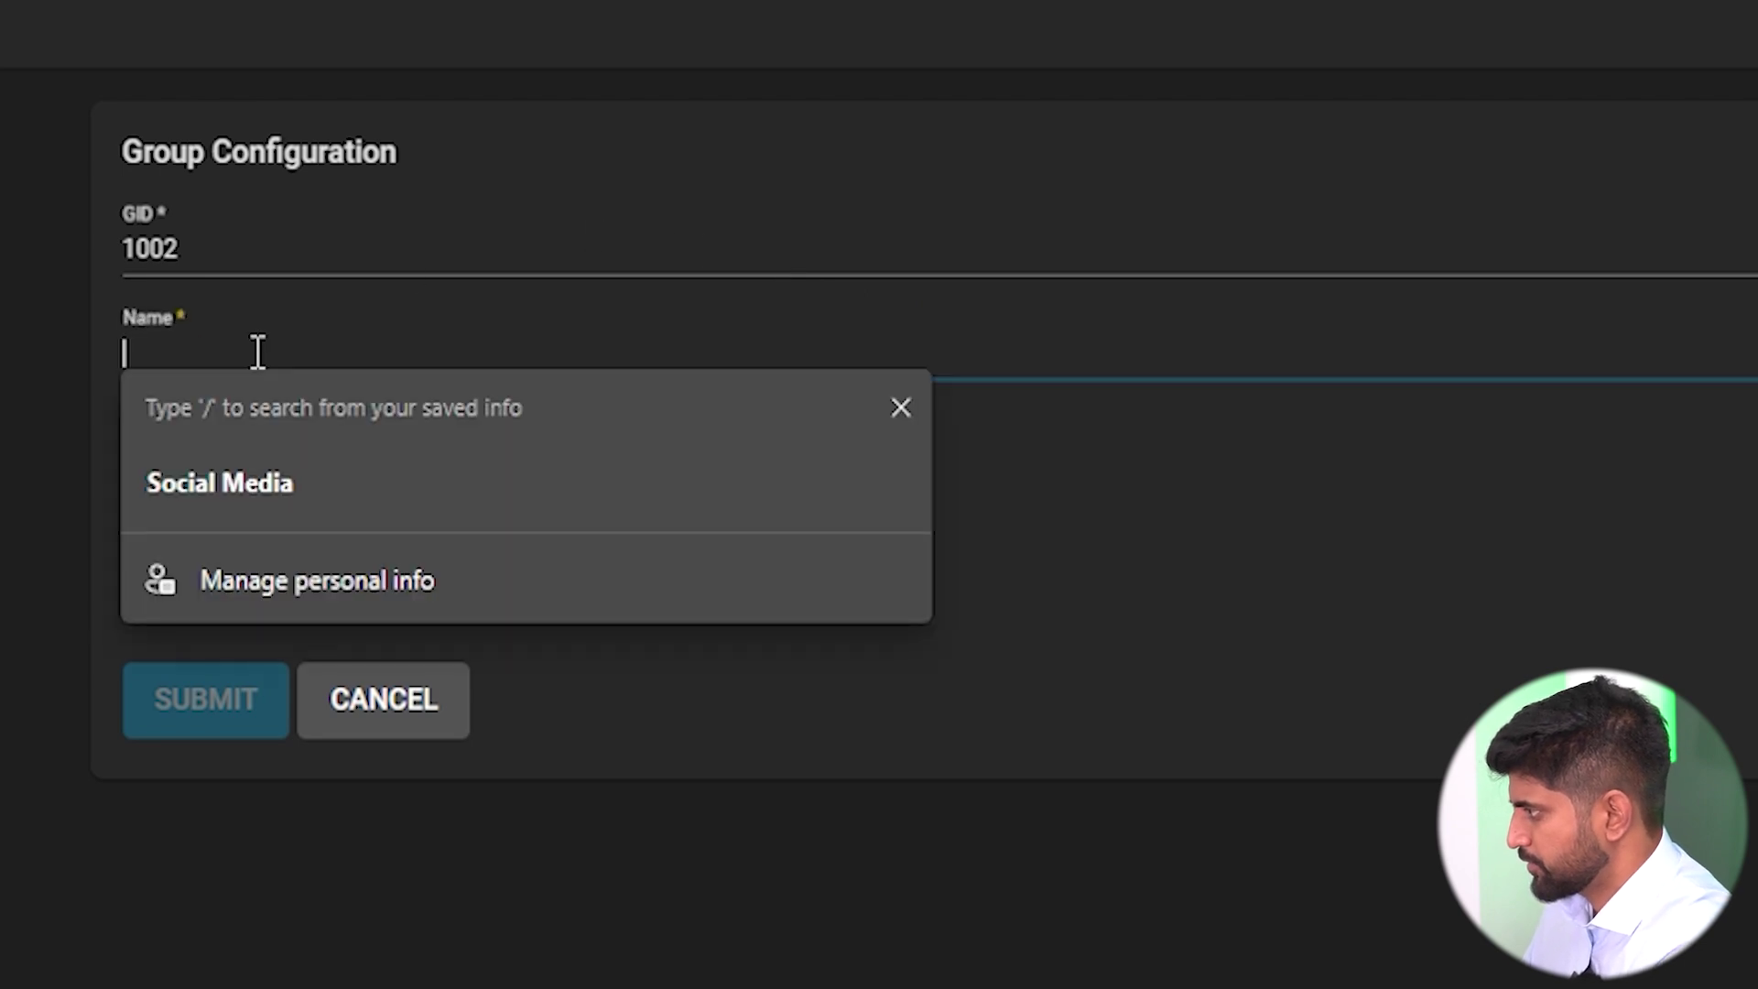
text(Operations)
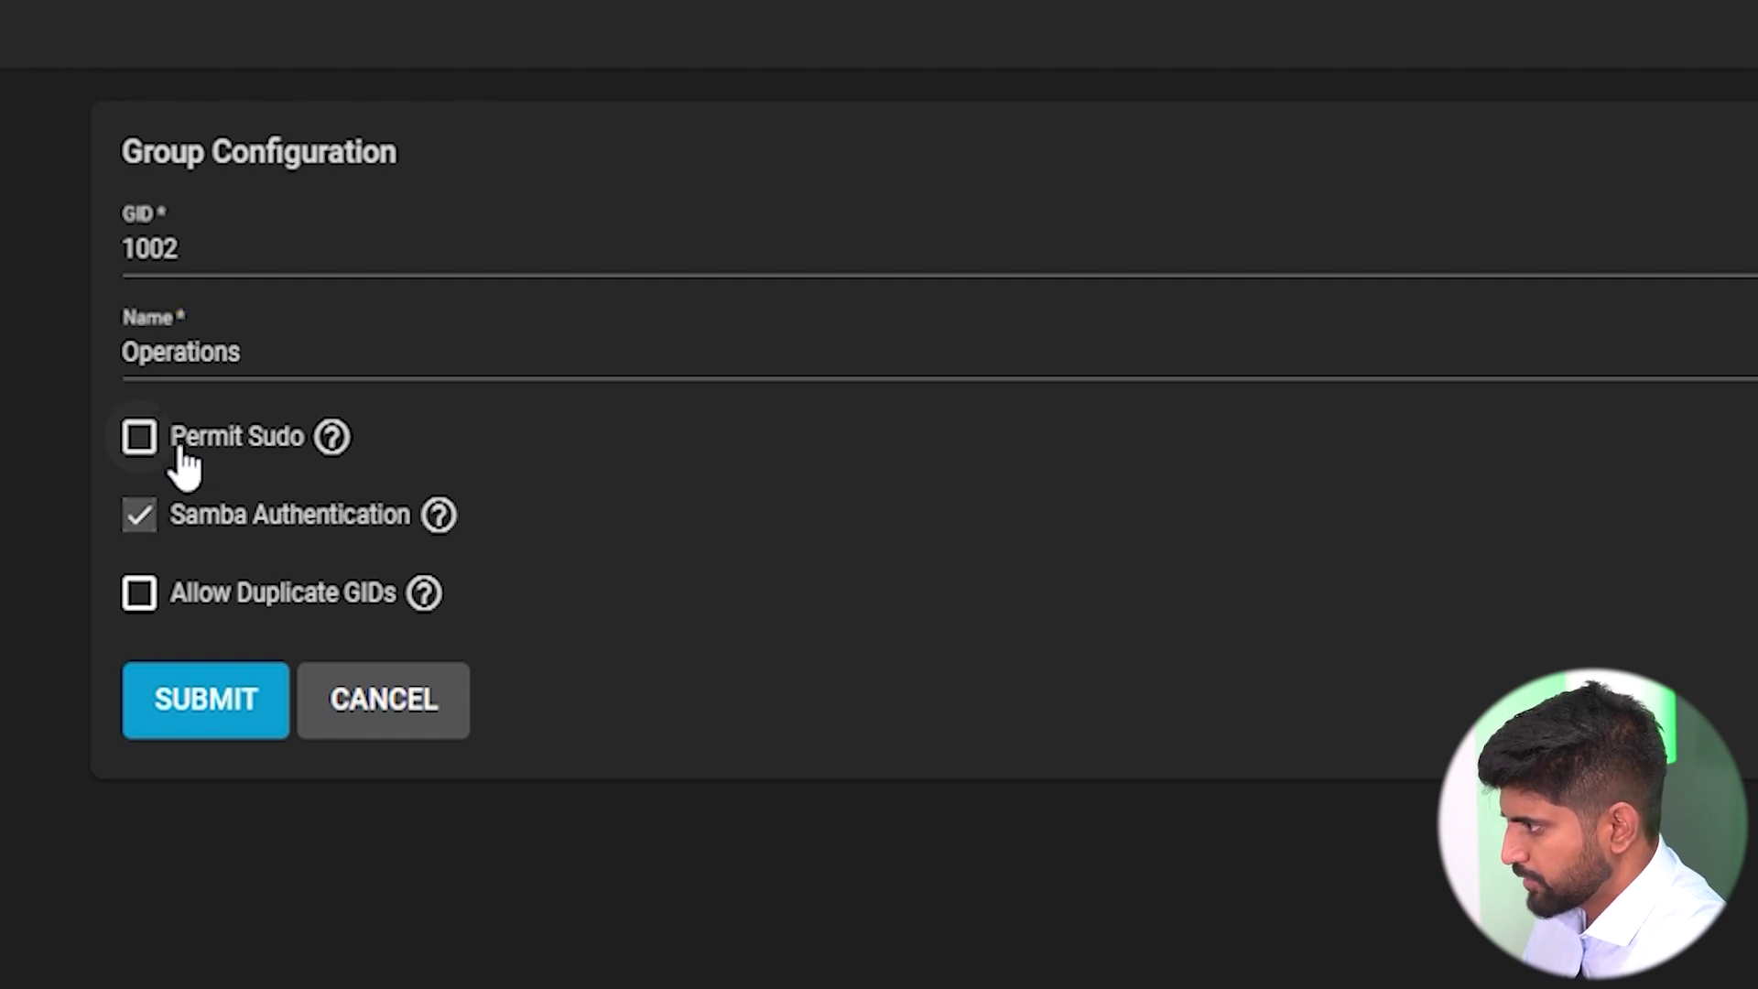
click(179, 439)
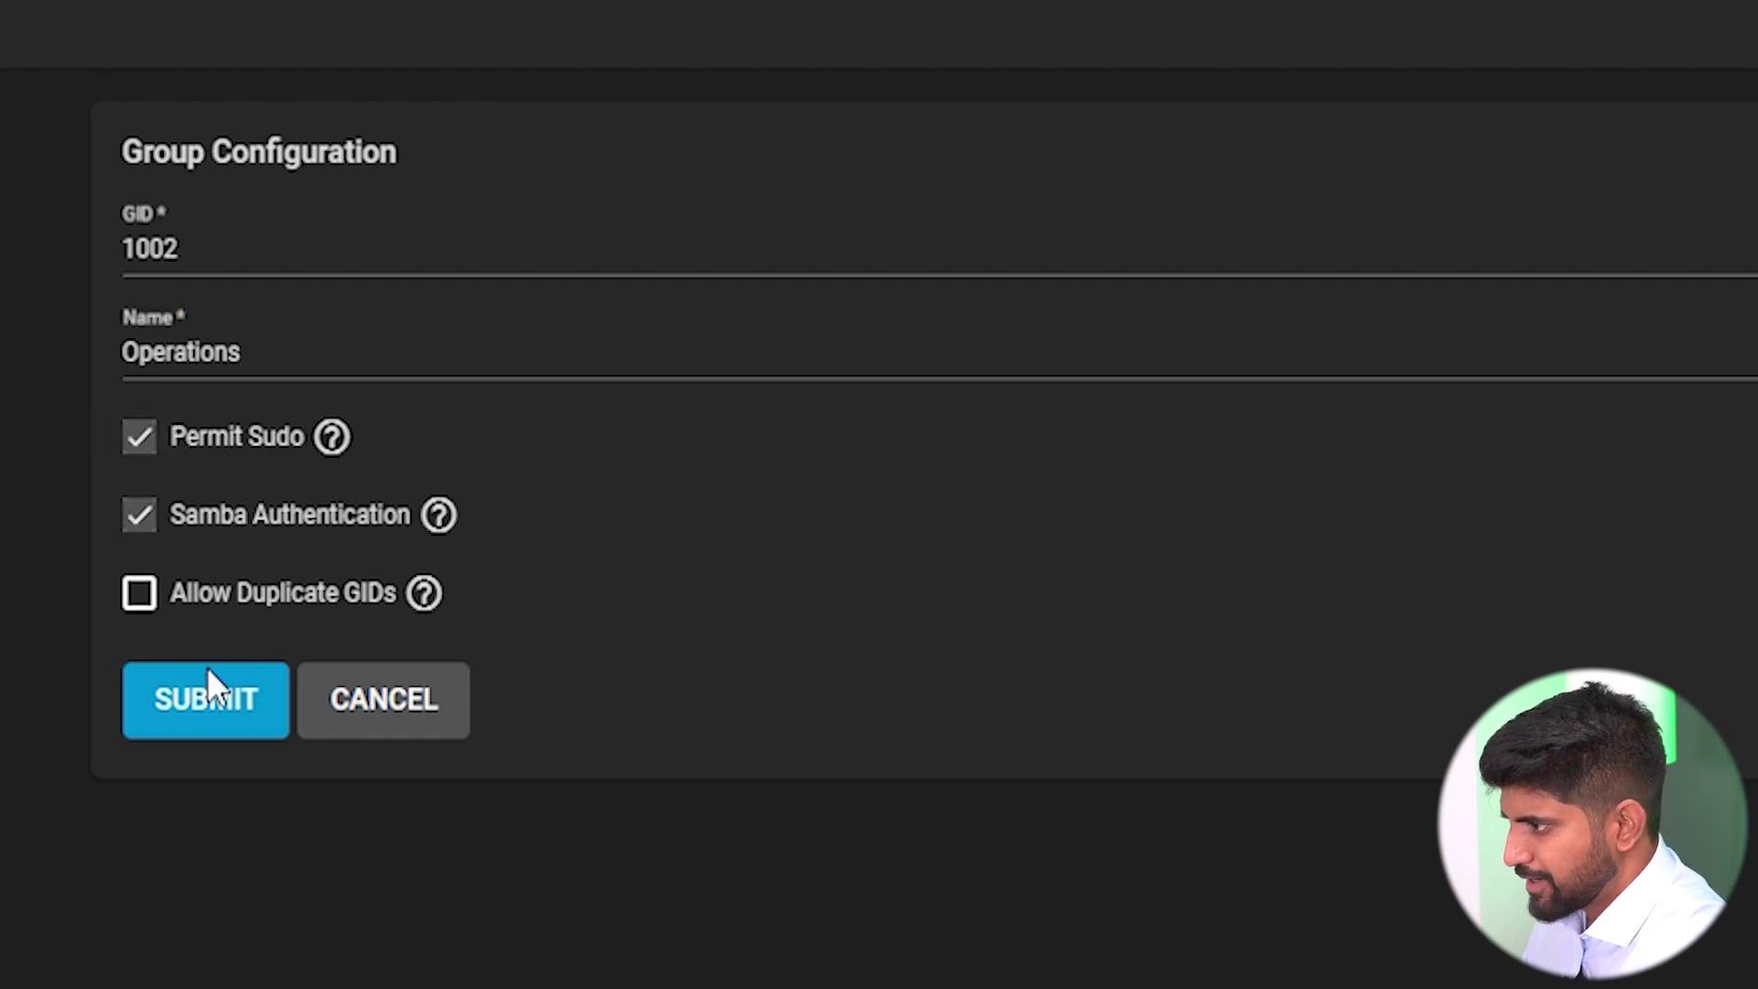
click(206, 695)
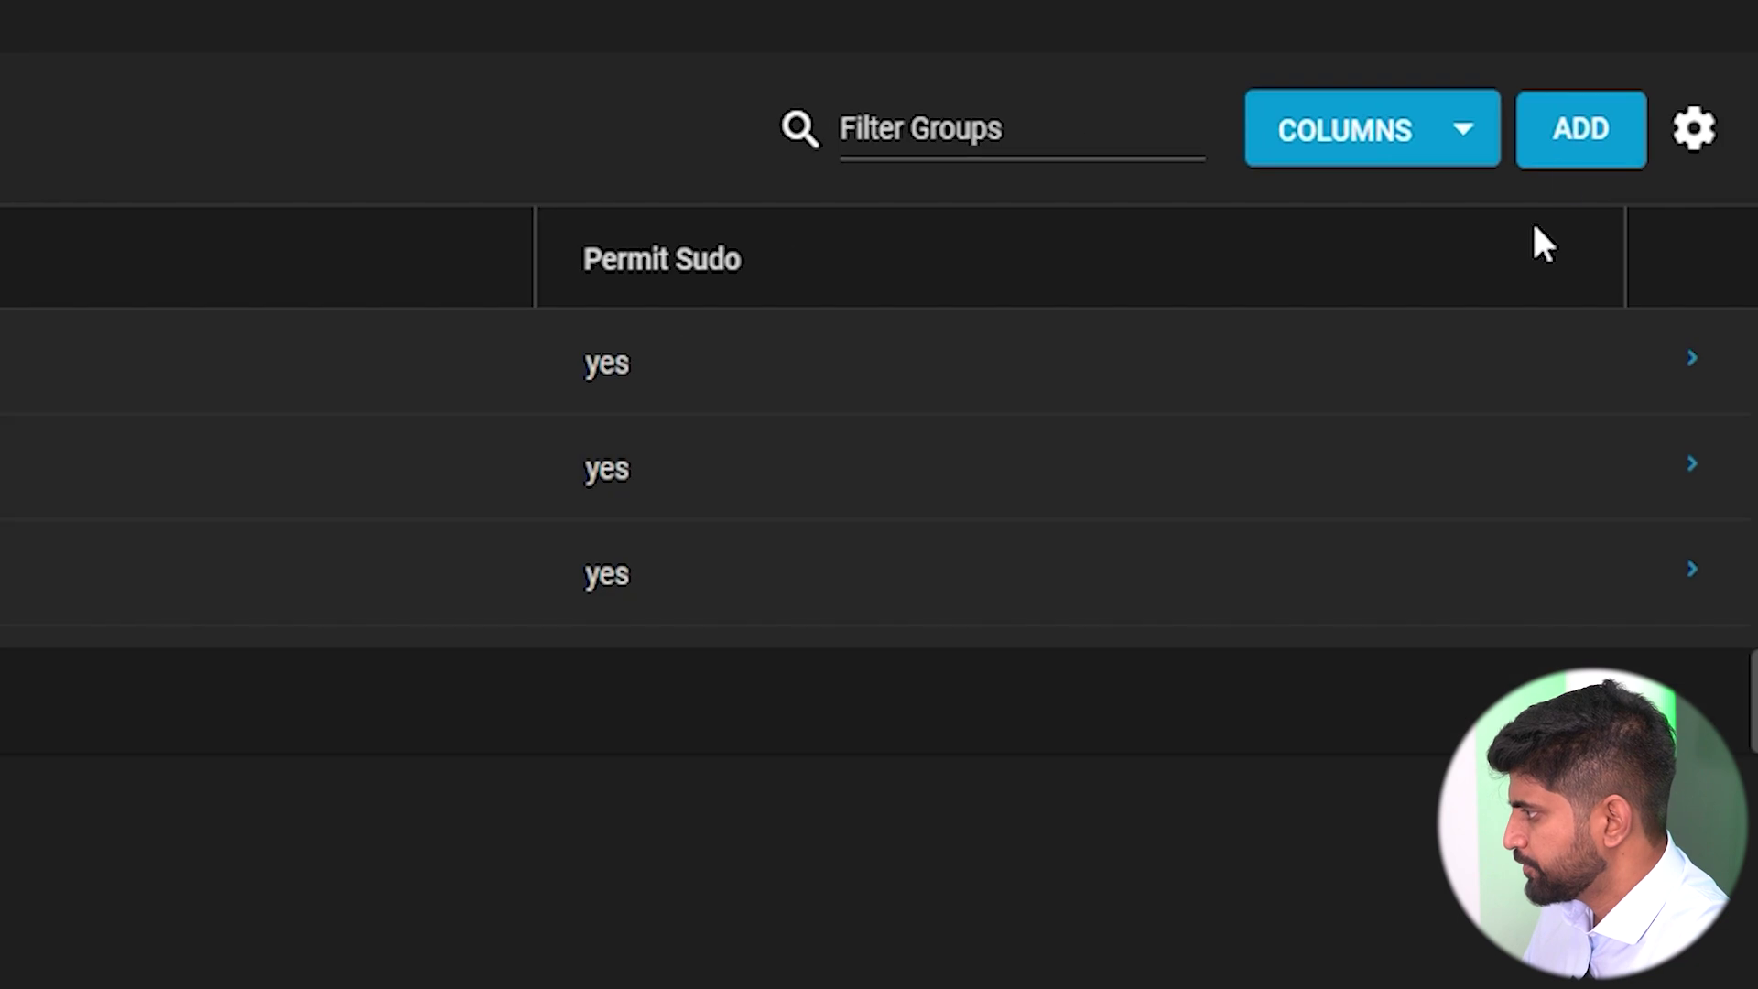
Create an IT group with Permit Sudo enabled.
click(1677, 129)
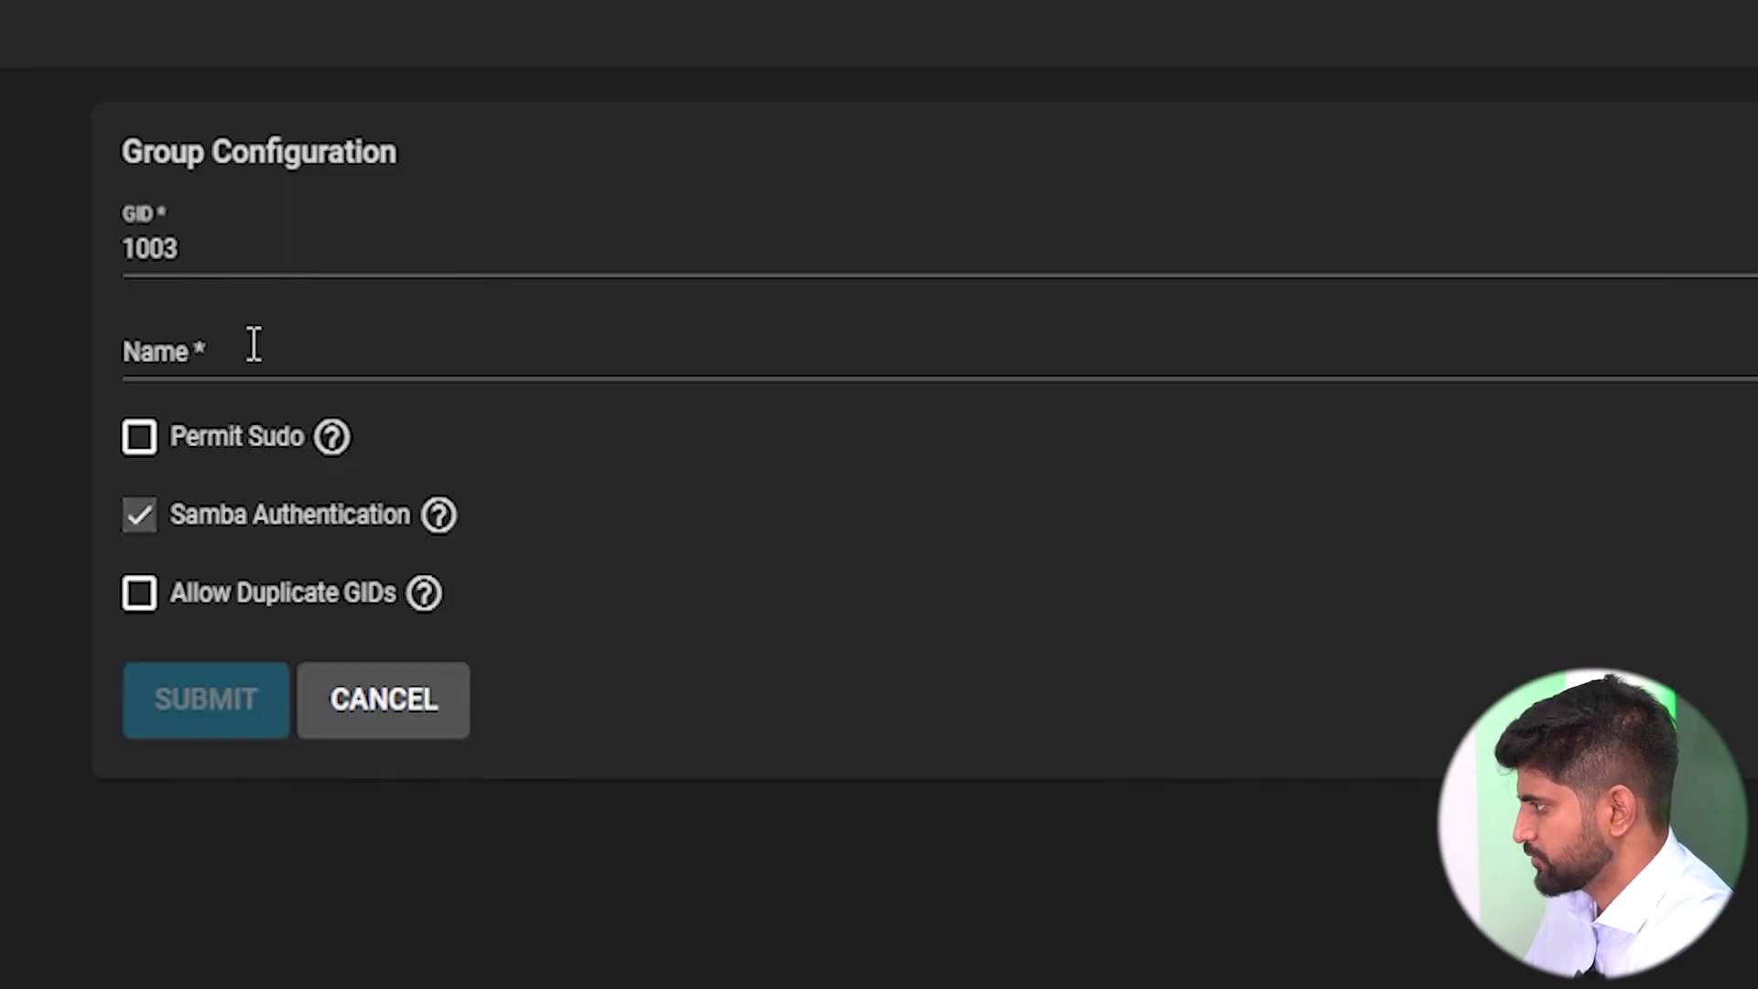
click(251, 348)
text(IT)
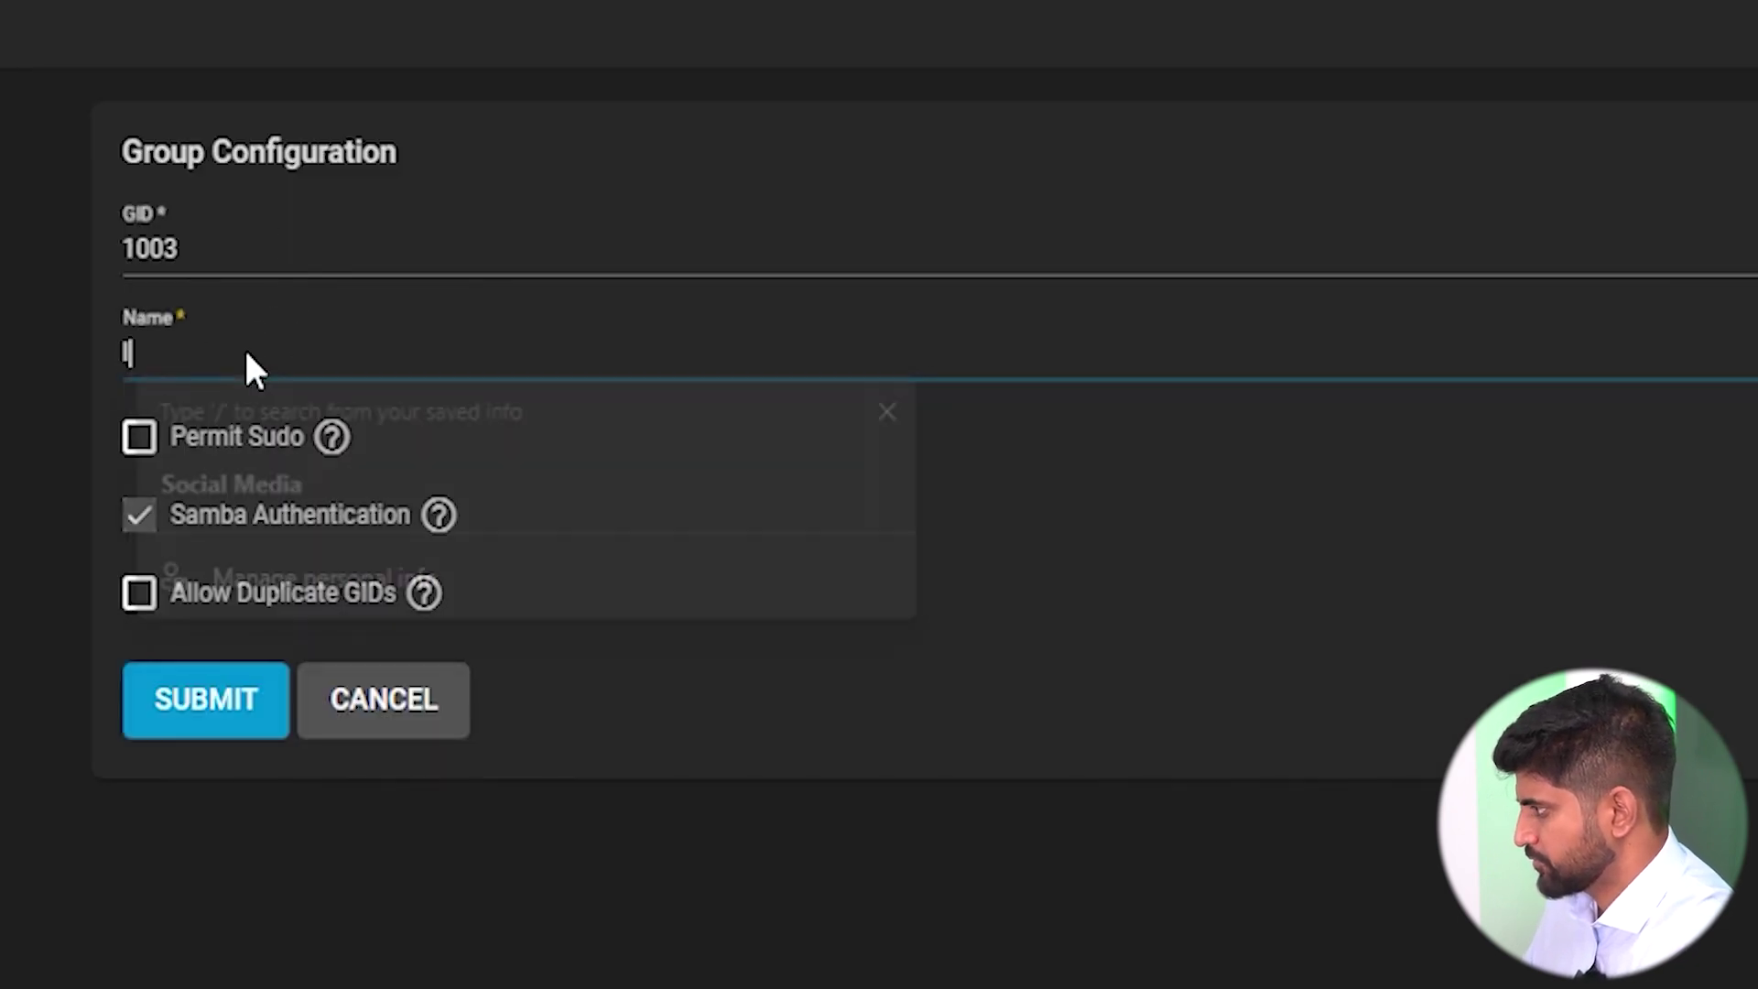
click(142, 439)
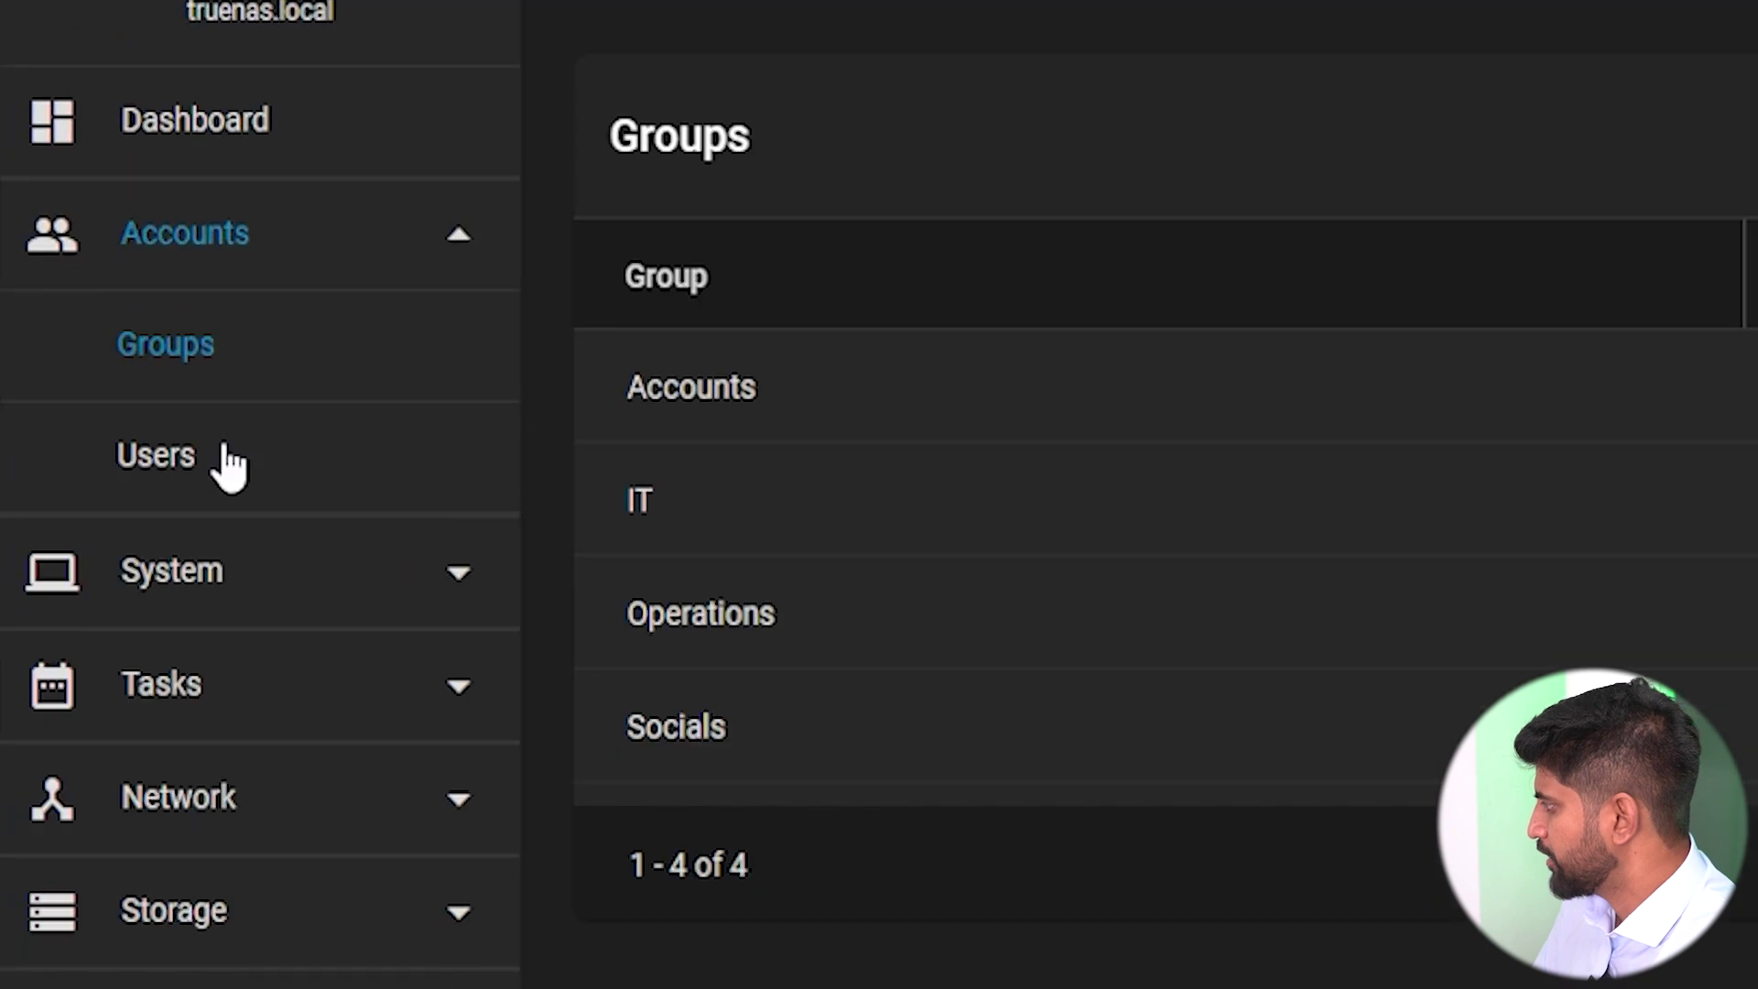
click(43, 231)
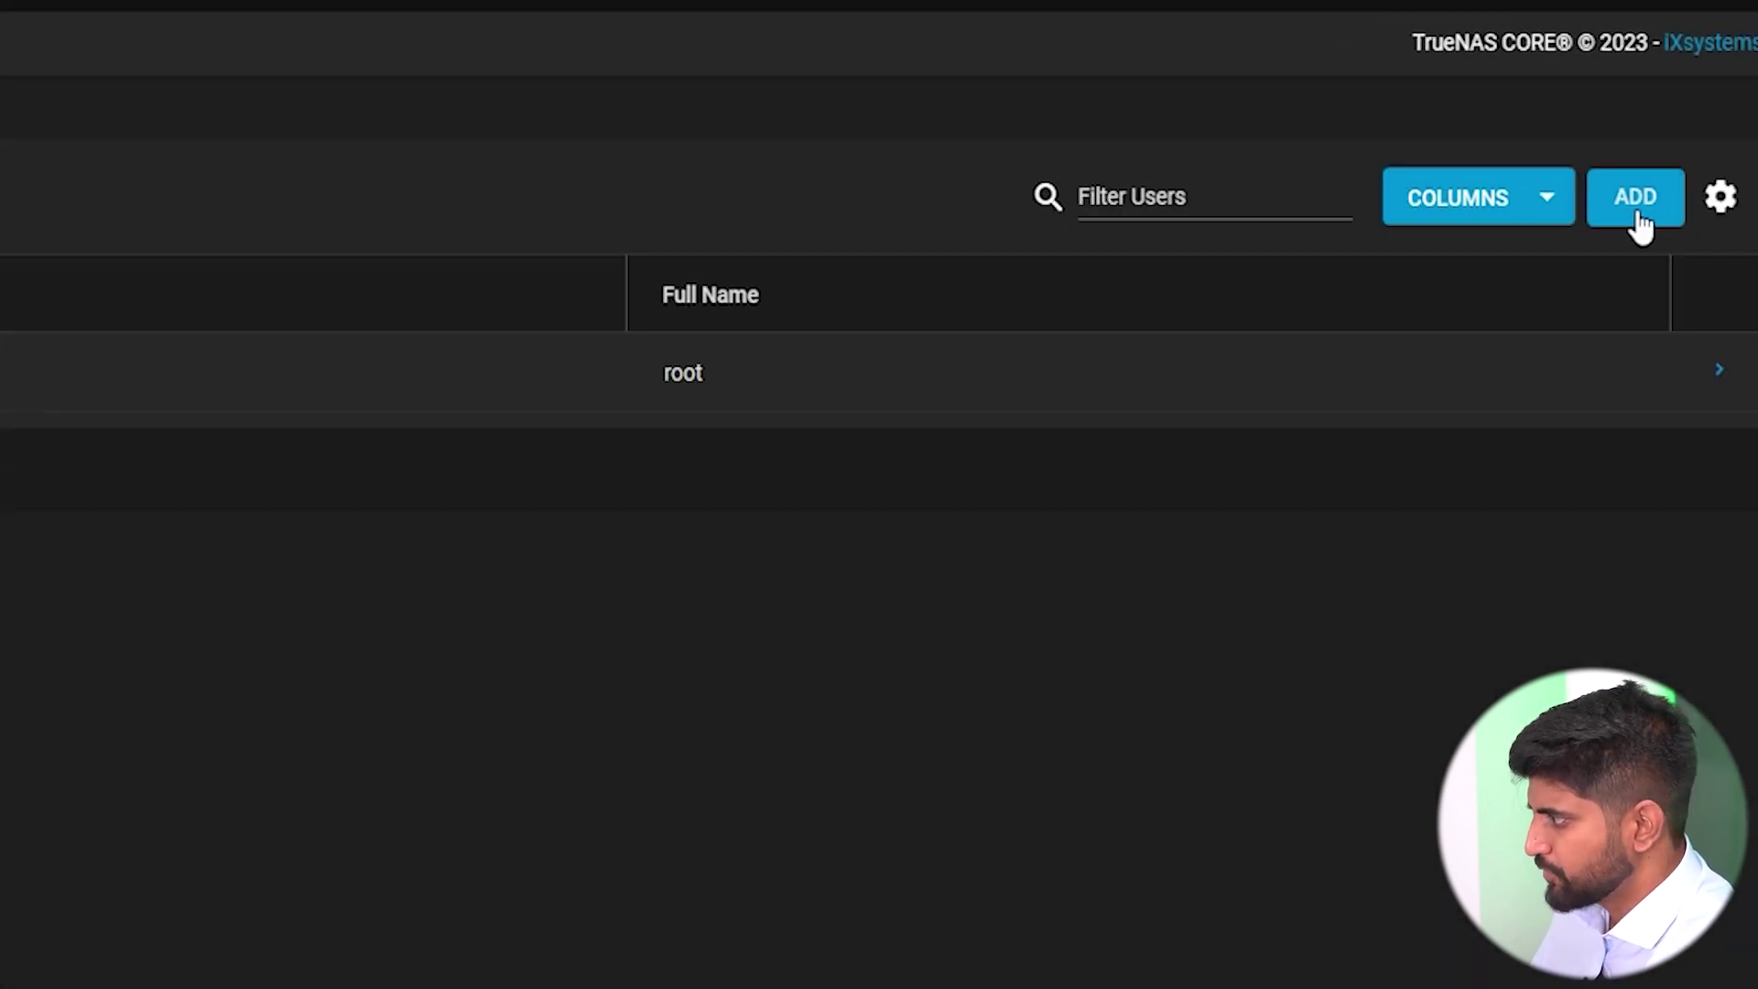
Start a new user, entering the full name, username and password.
click(1604, 279)
click(132, 115)
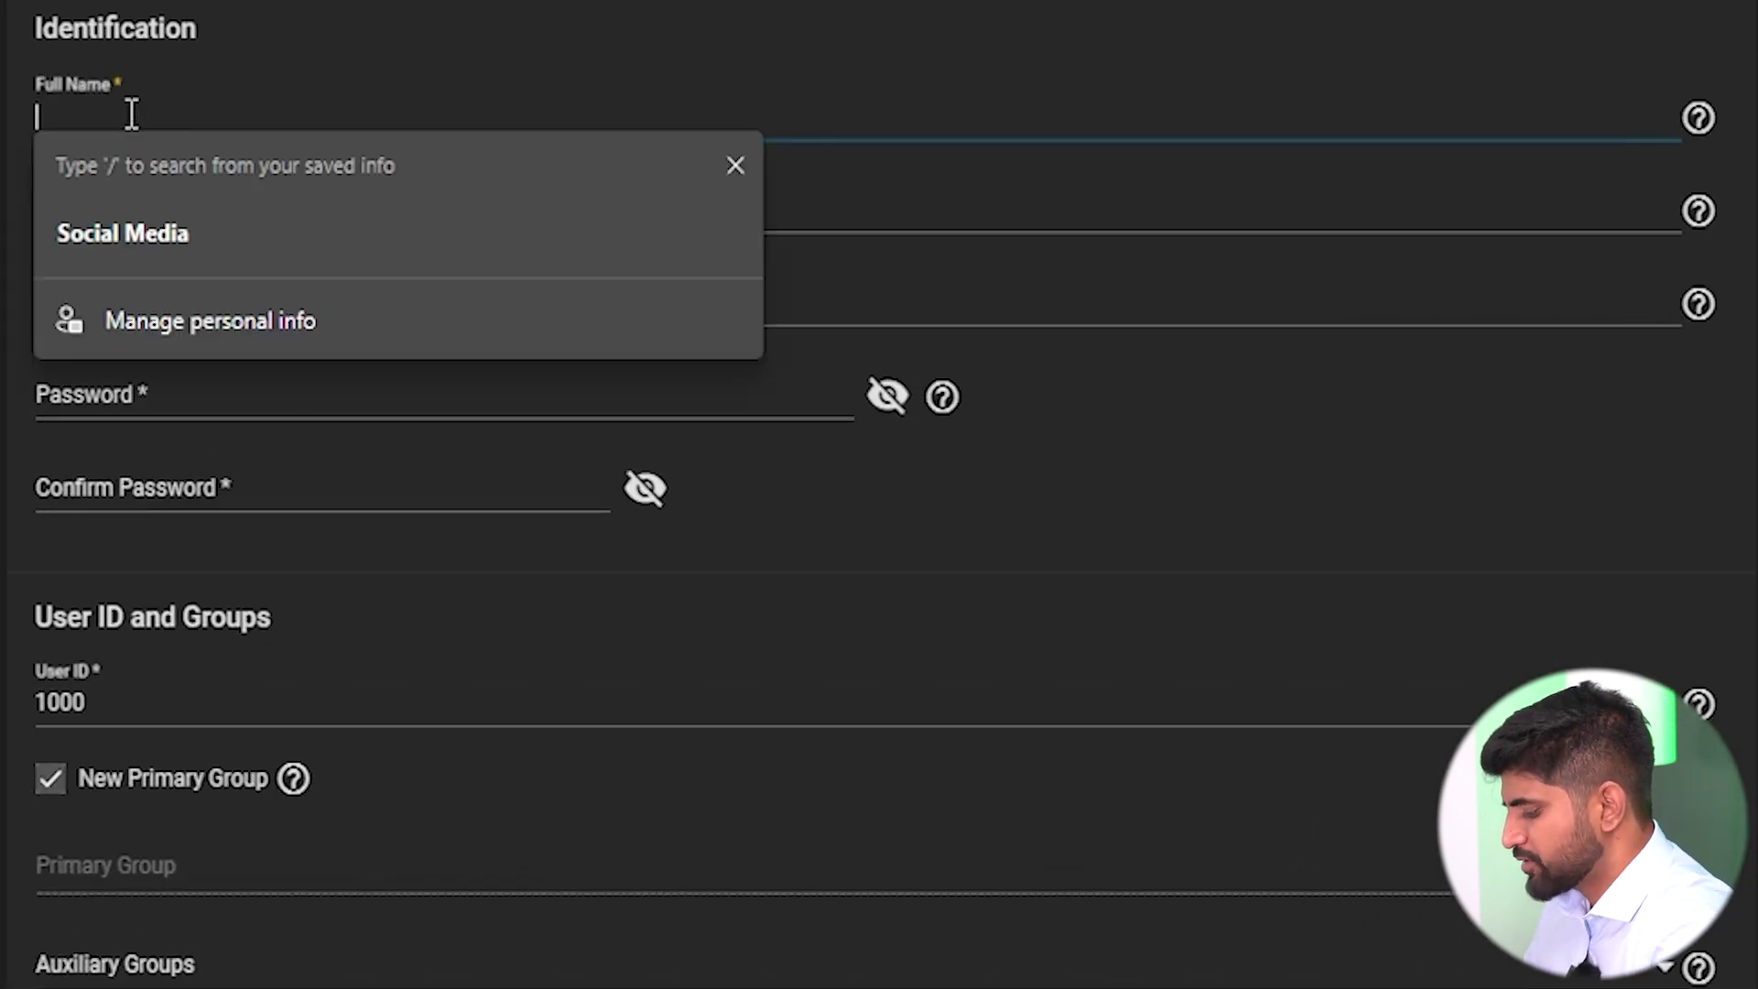
text(yashwanth)
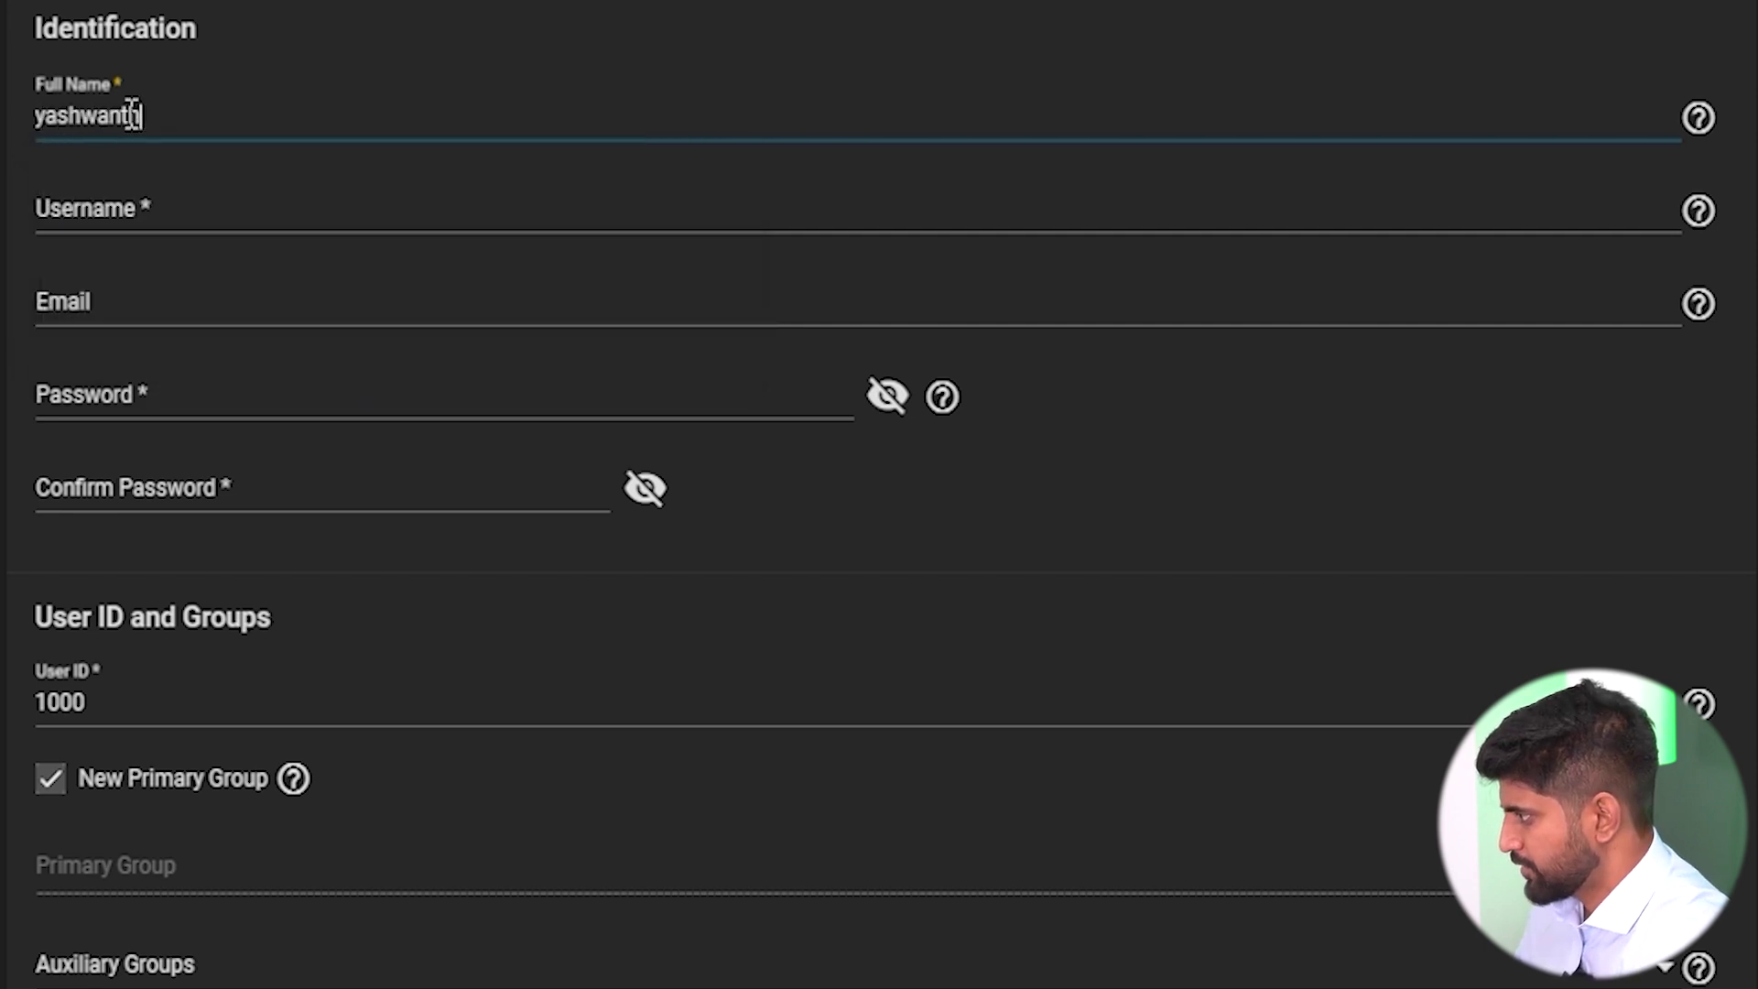
click(105, 207)
click(106, 394)
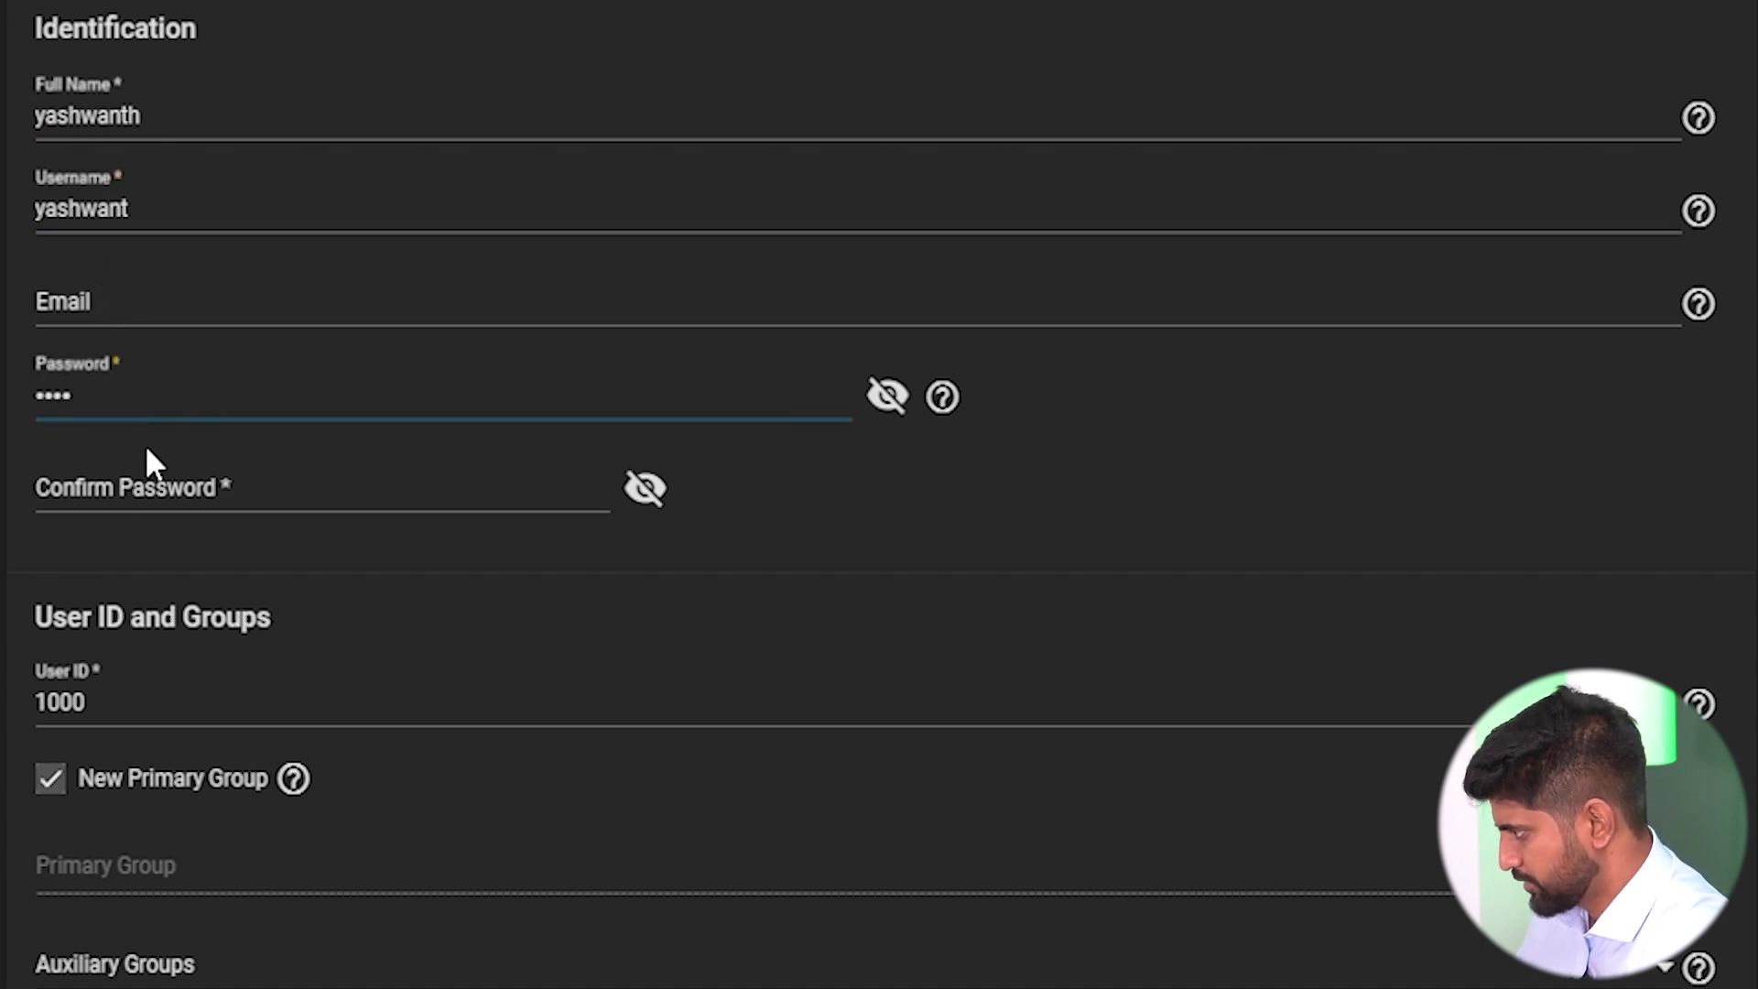
click(91, 489)
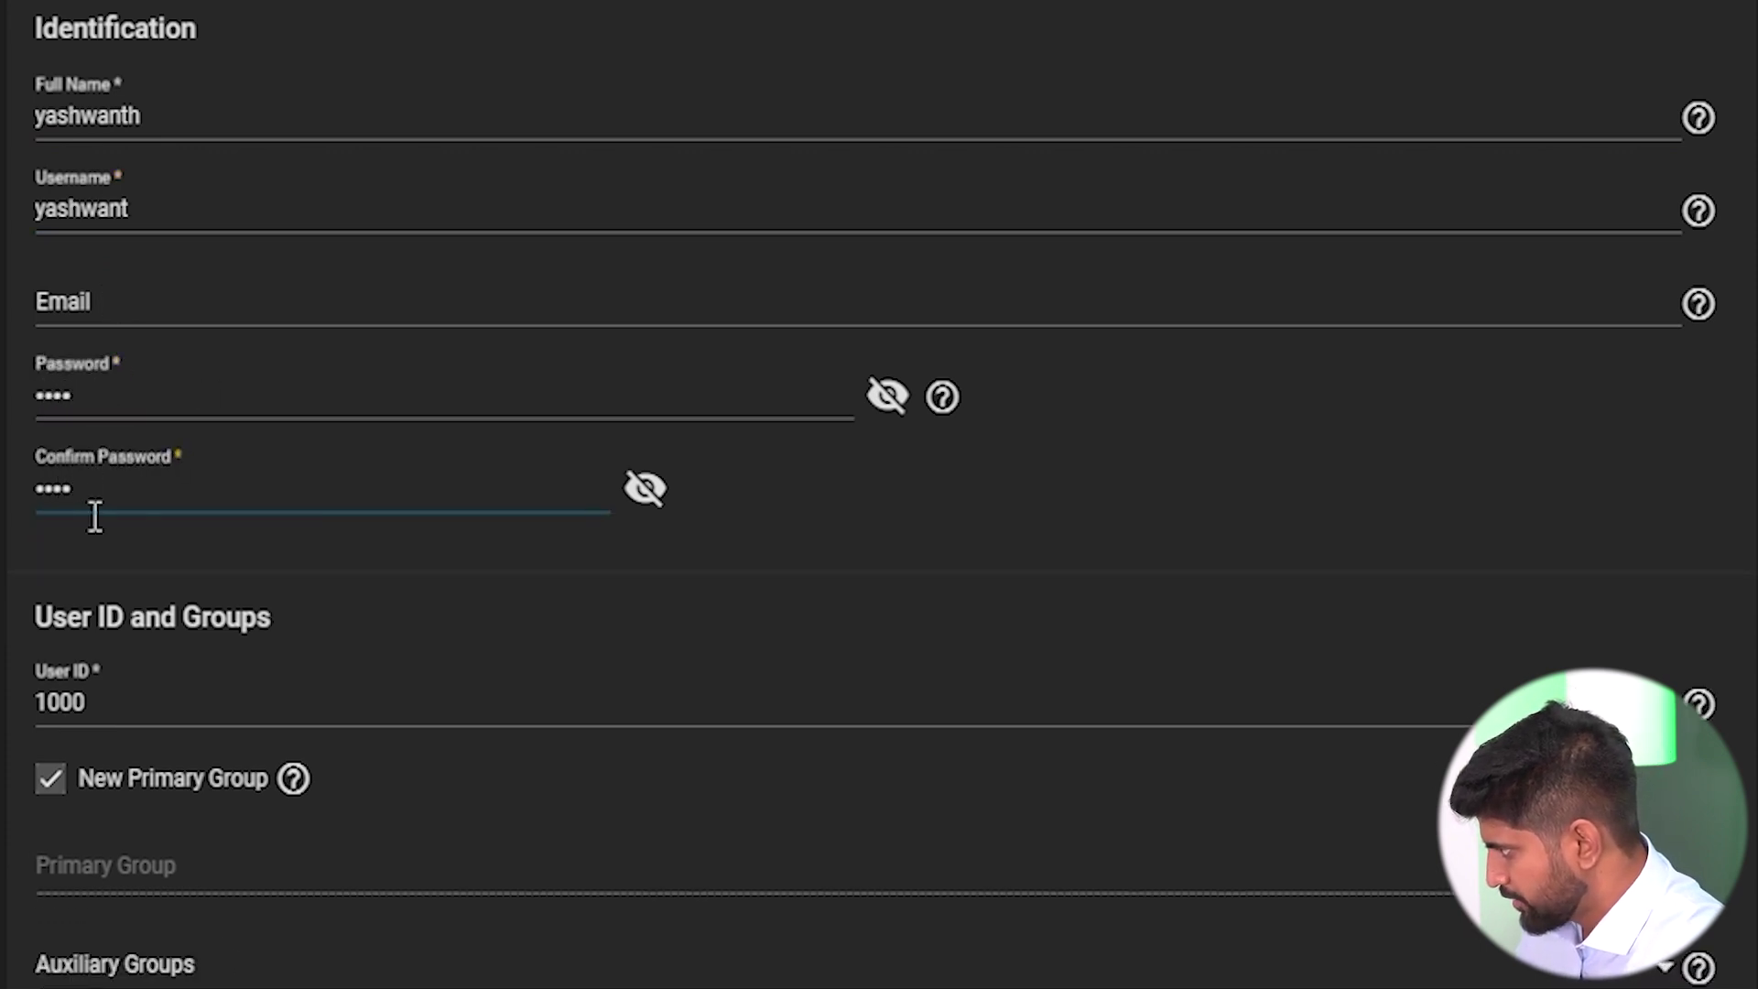
Give the user the existing Socials group as primary group and save it.
click(51, 780)
scroll(1491, 129, down, 8)
click(1492, 129)
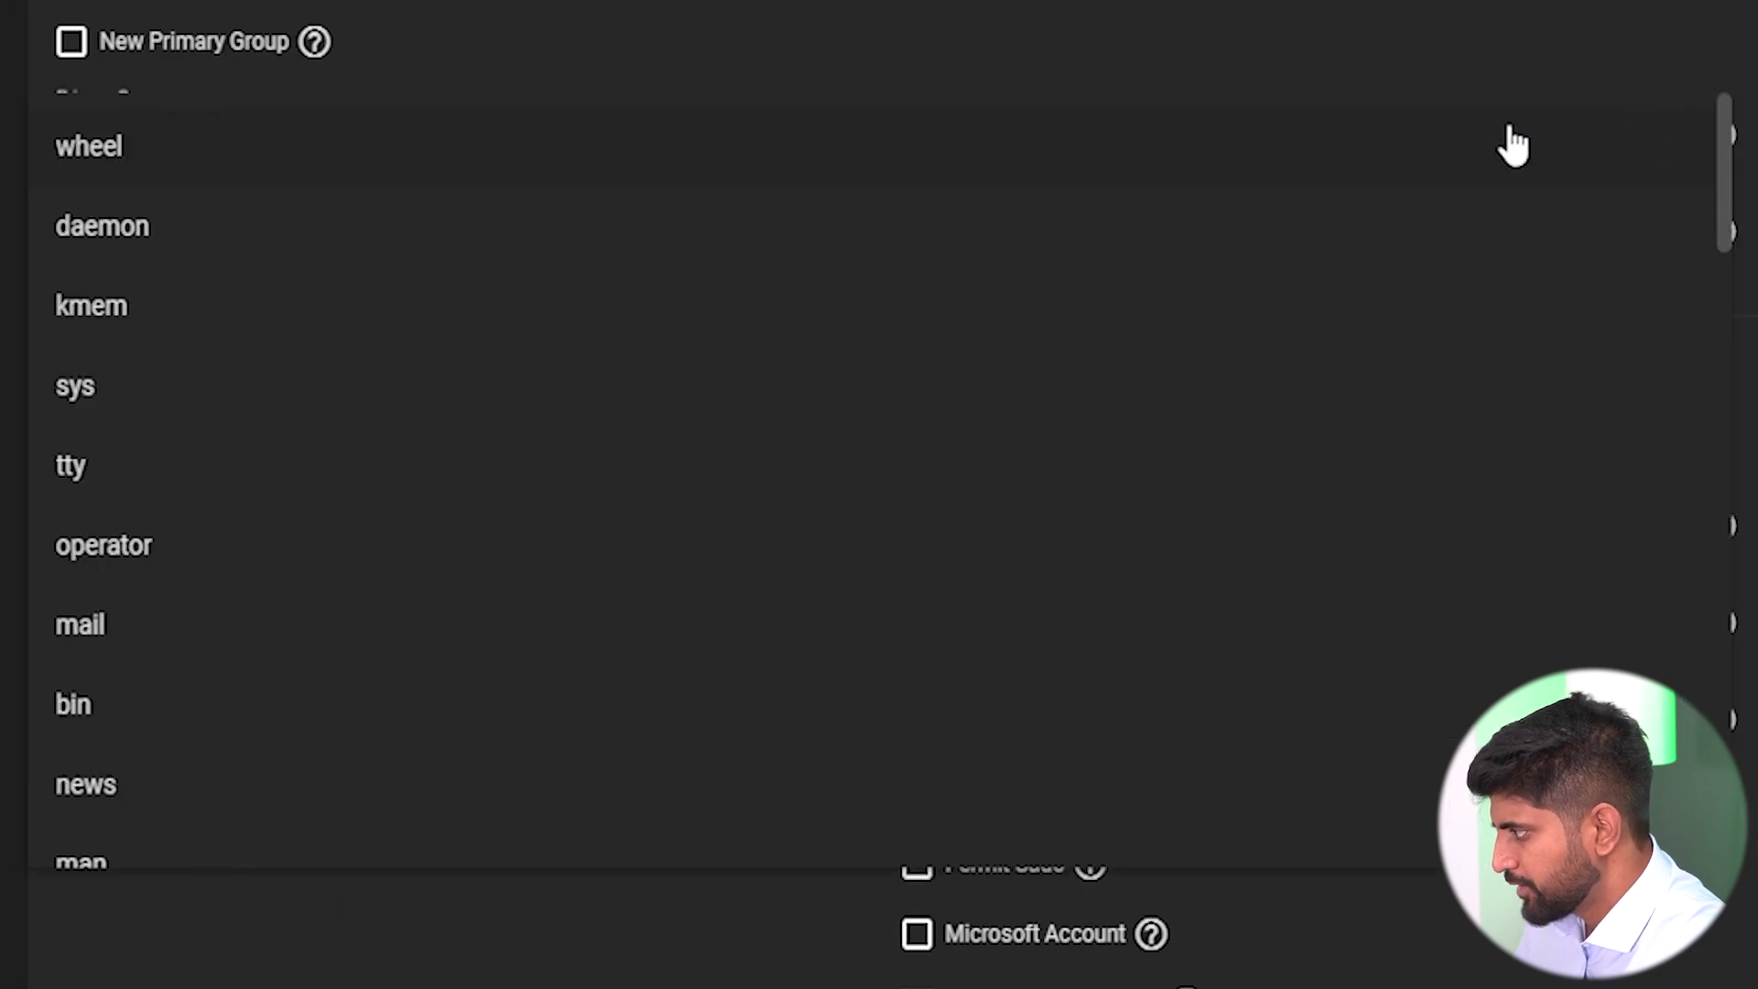
scroll(785, 544, down, 7)
scroll(784, 544, down, 15)
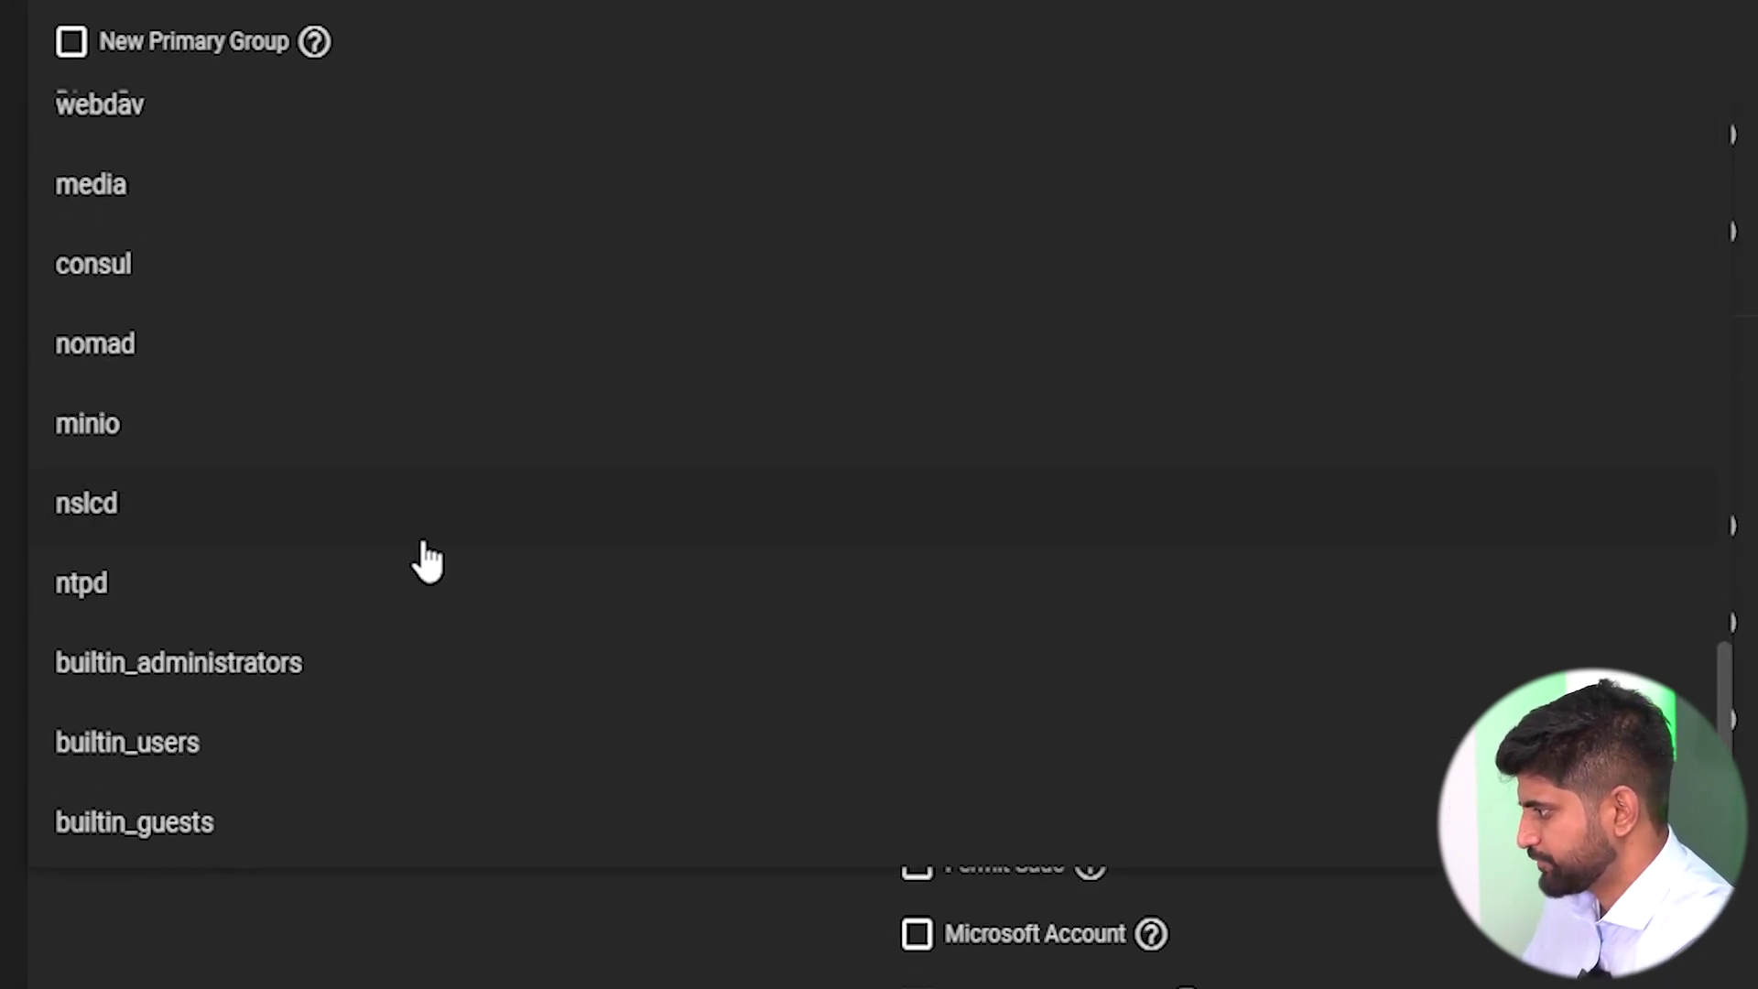
click(275, 623)
scroll(271, 628, down, 3)
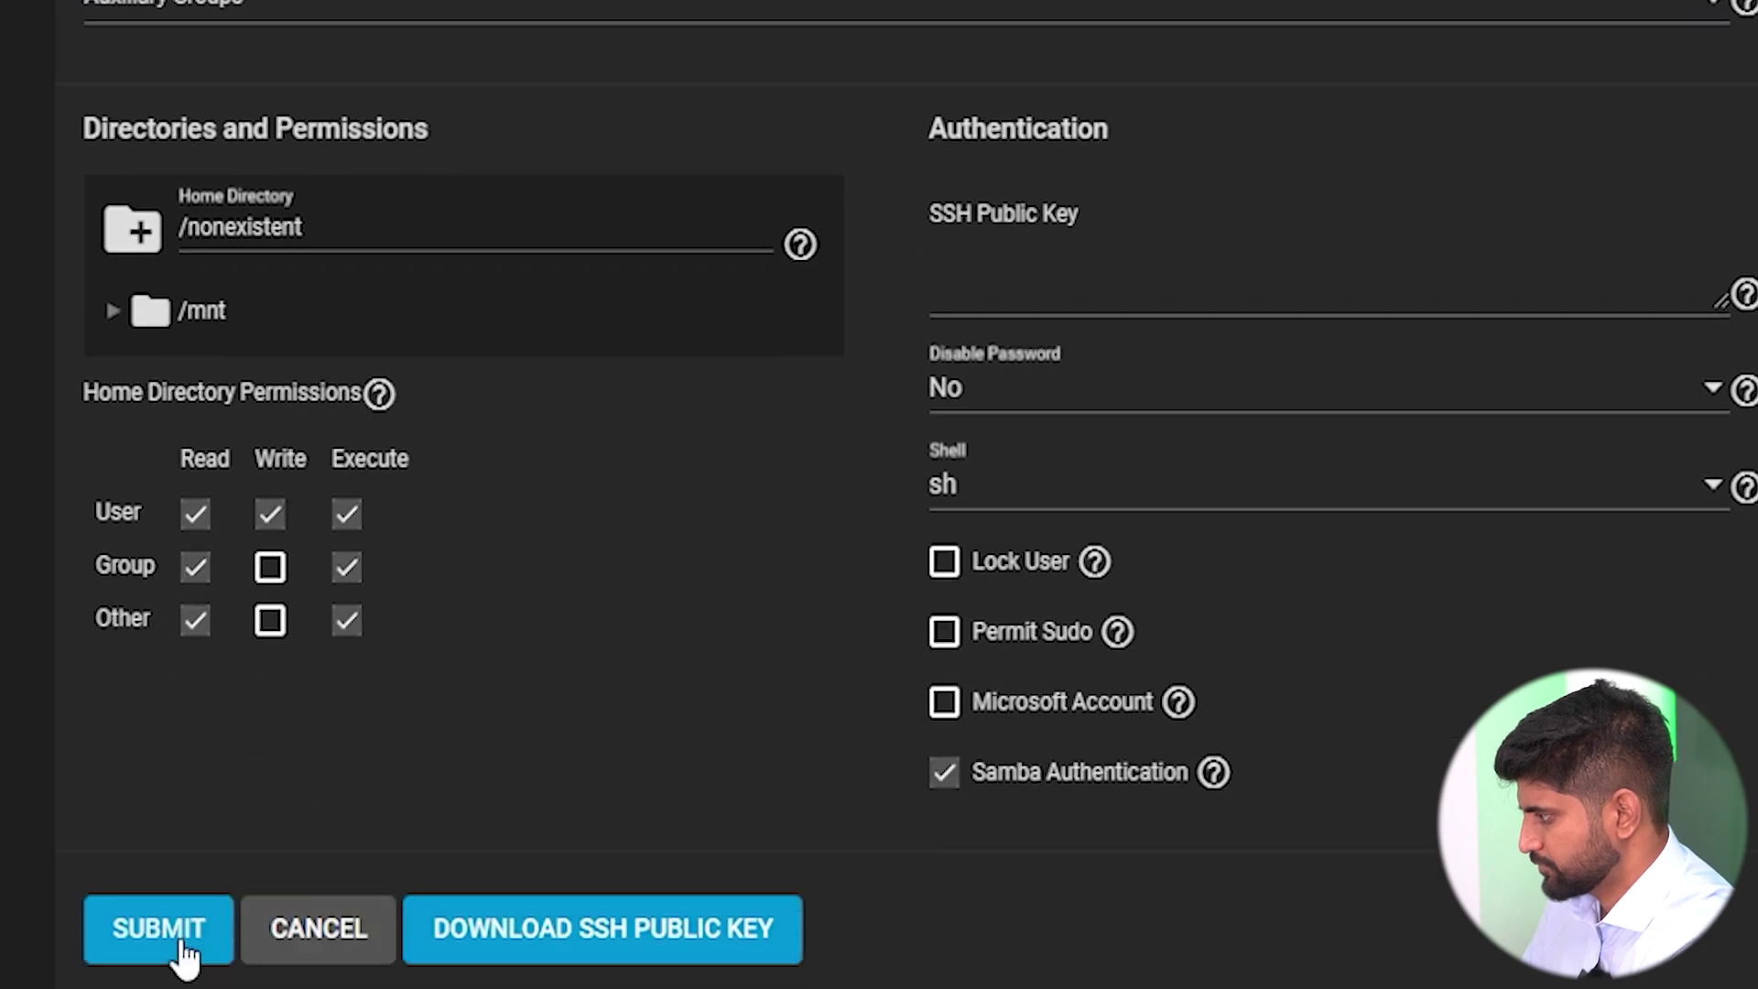
click(201, 852)
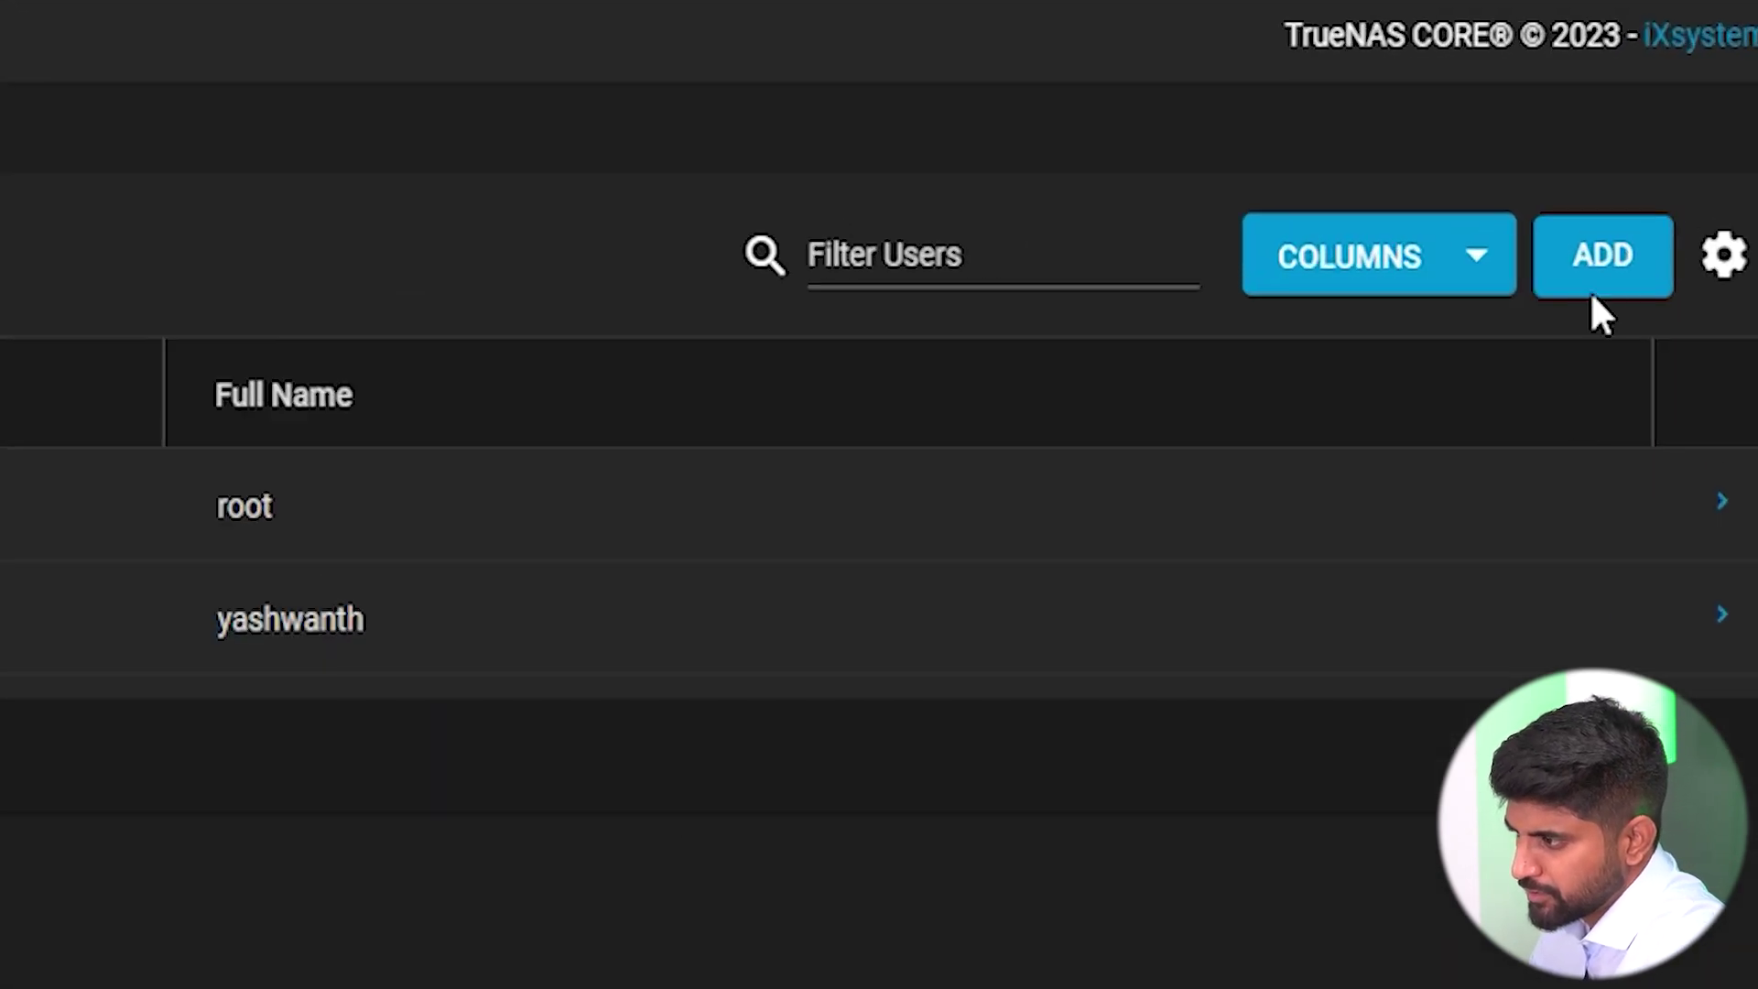
click(1679, 123)
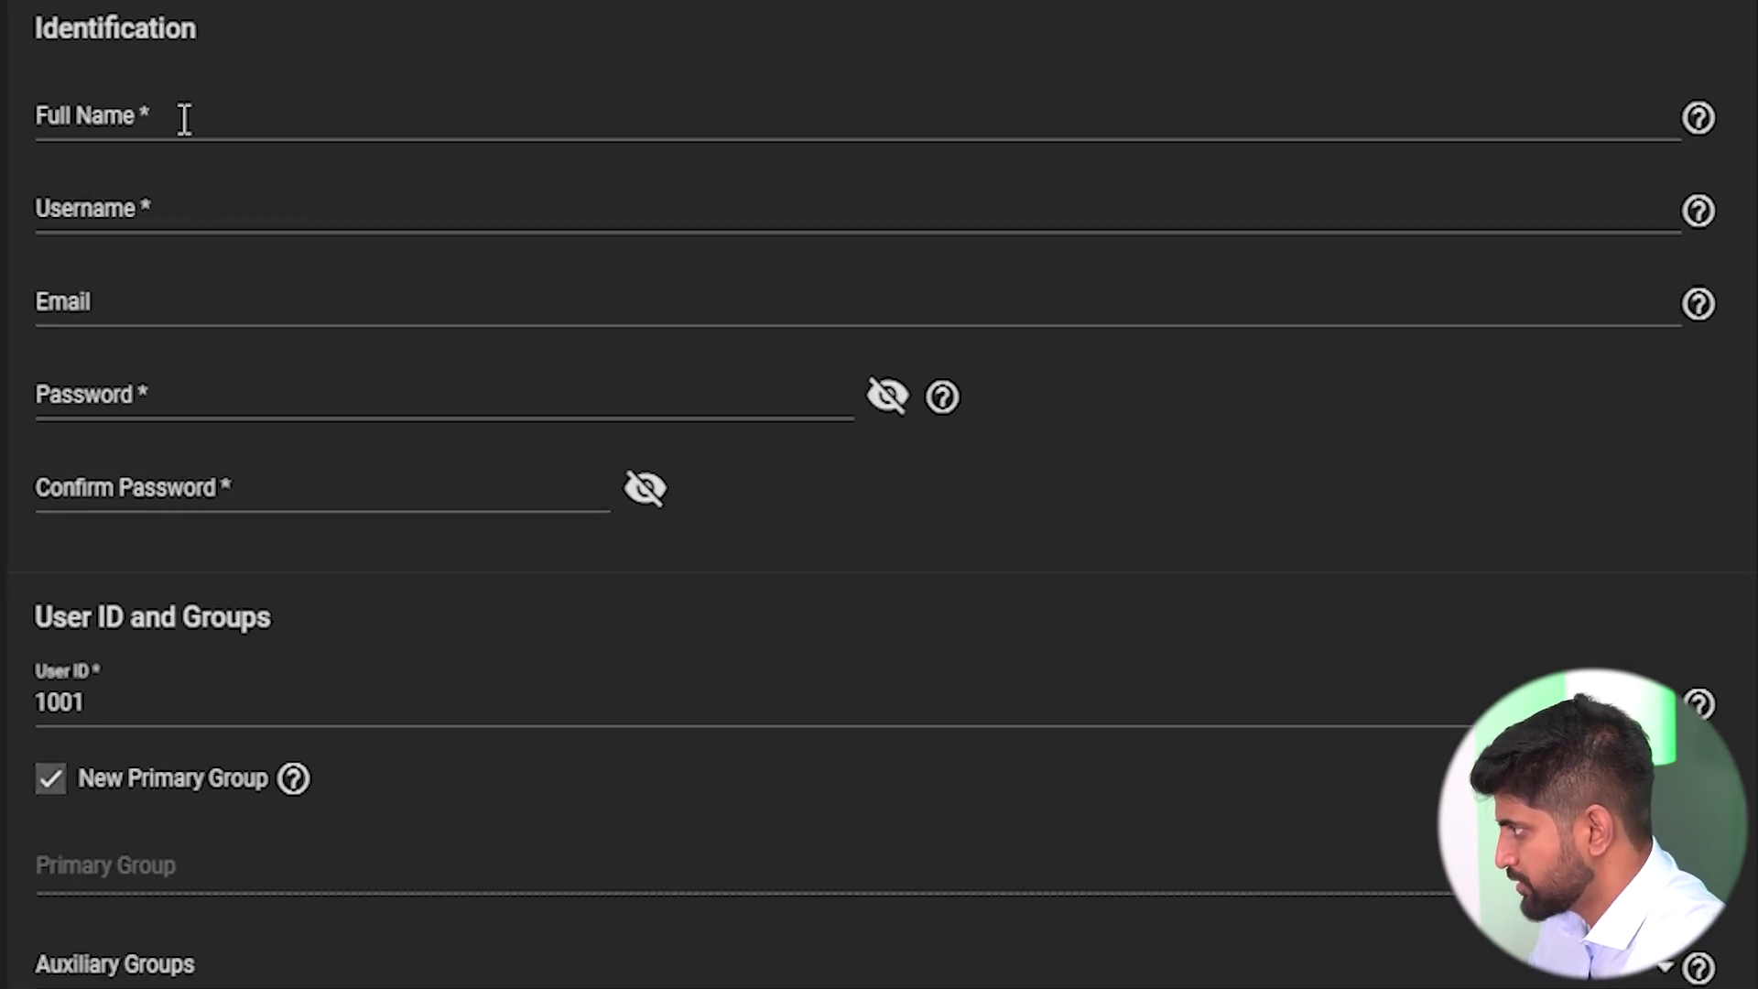
Enter the second user's full name, username and password, confirming the password.
click(184, 119)
text(sagar)
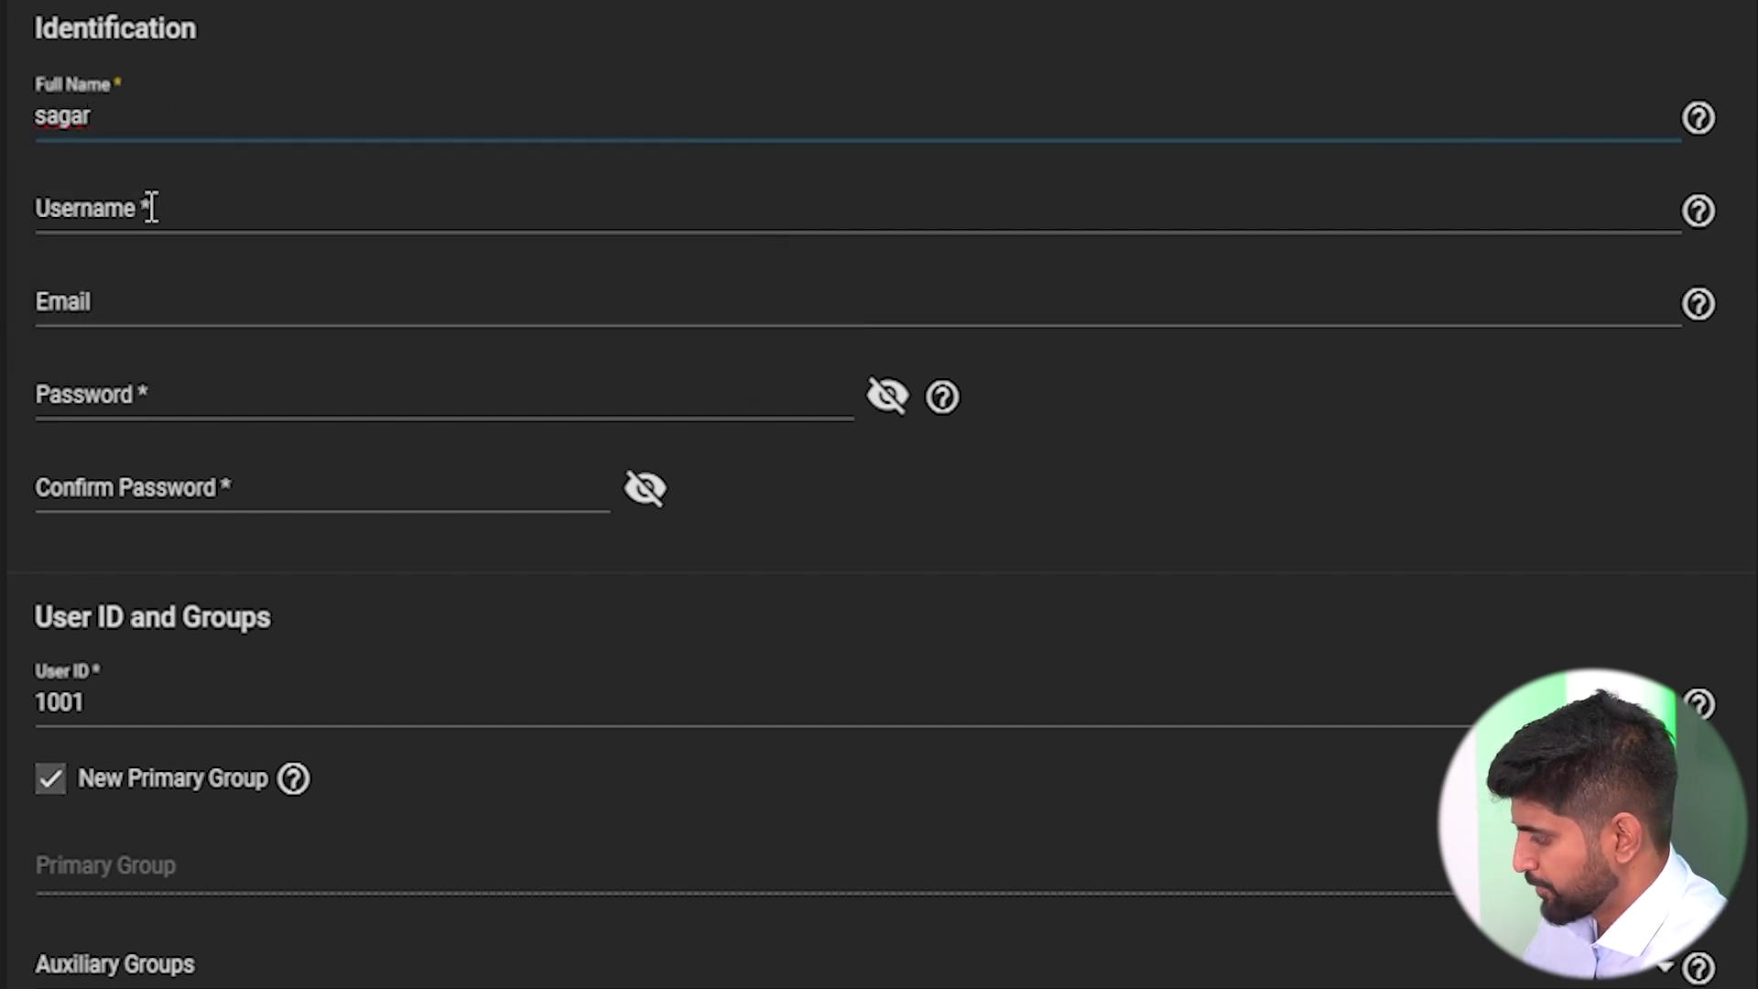
click(151, 208)
click(145, 394)
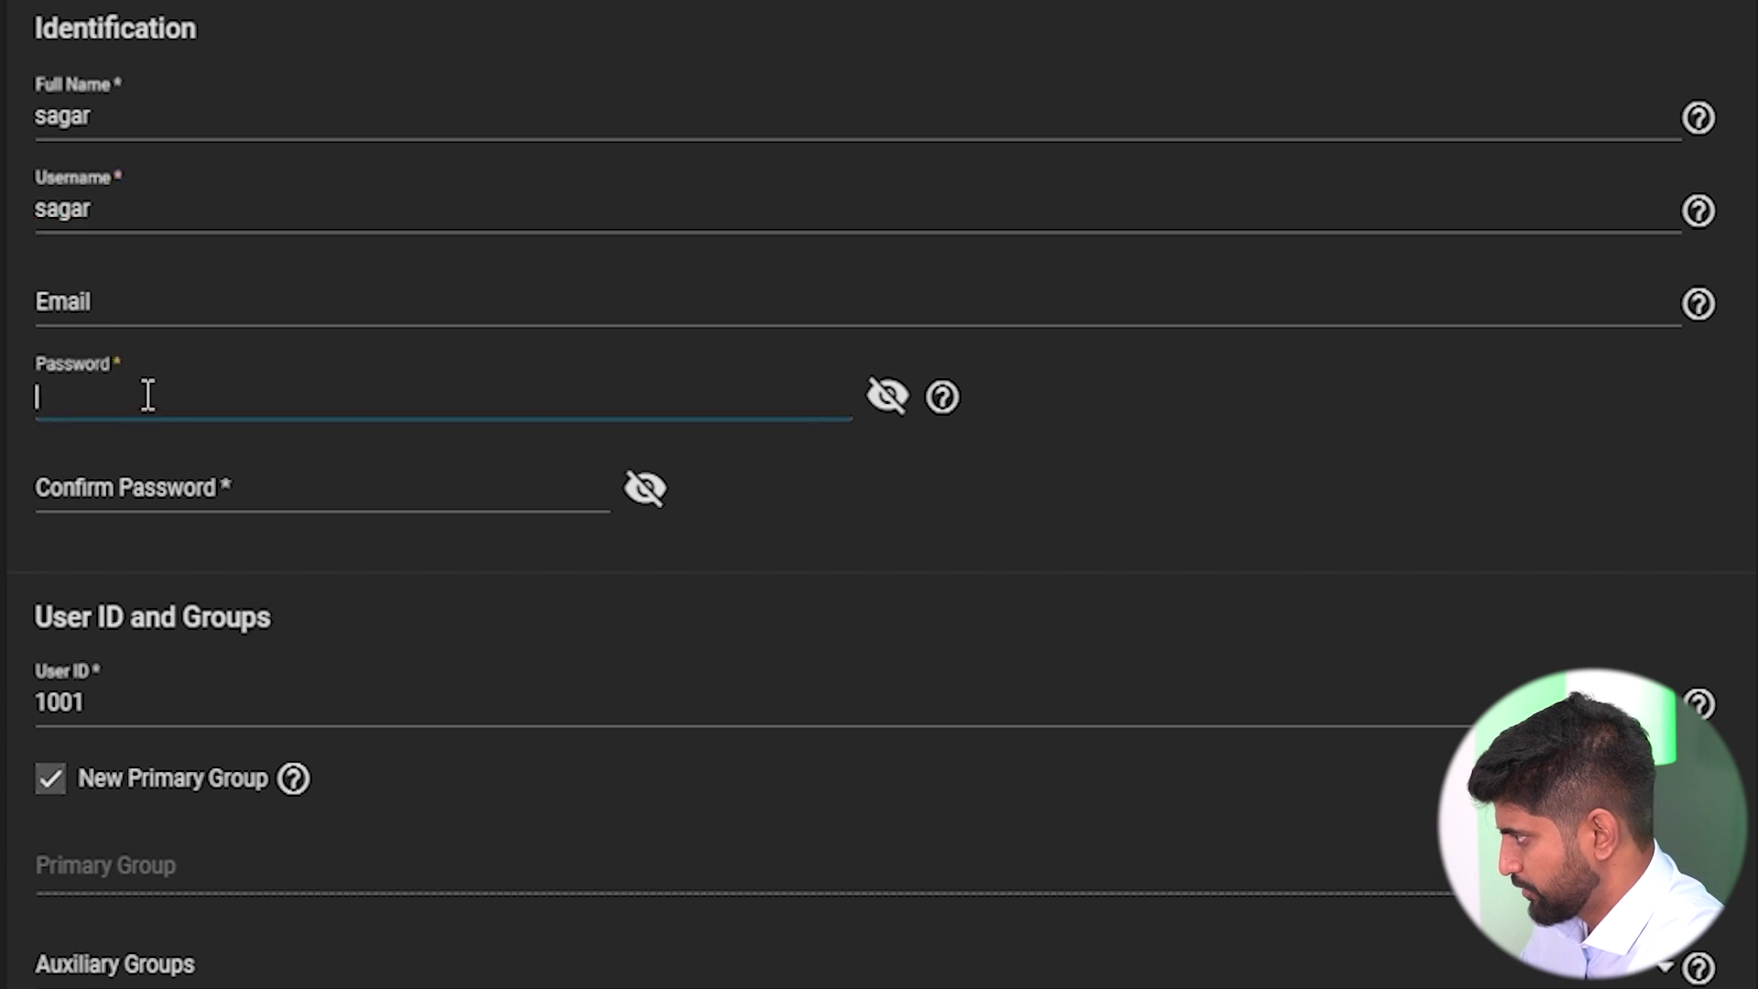
key(Tab)
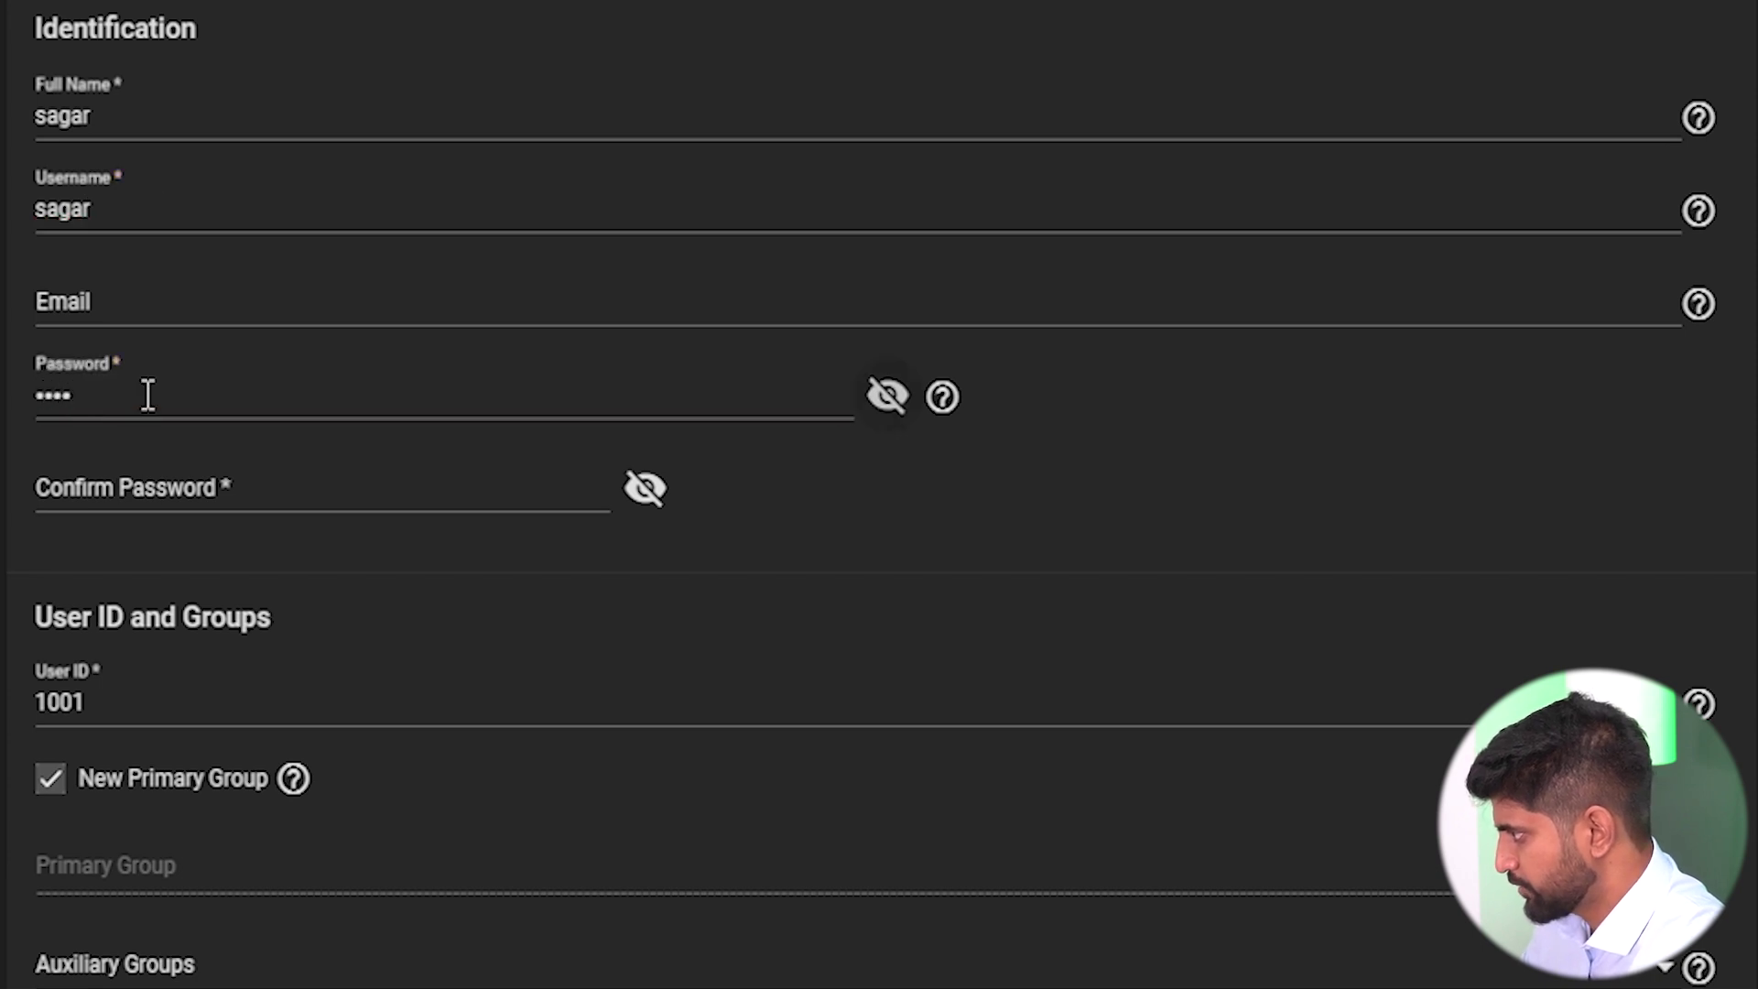
click(87, 486)
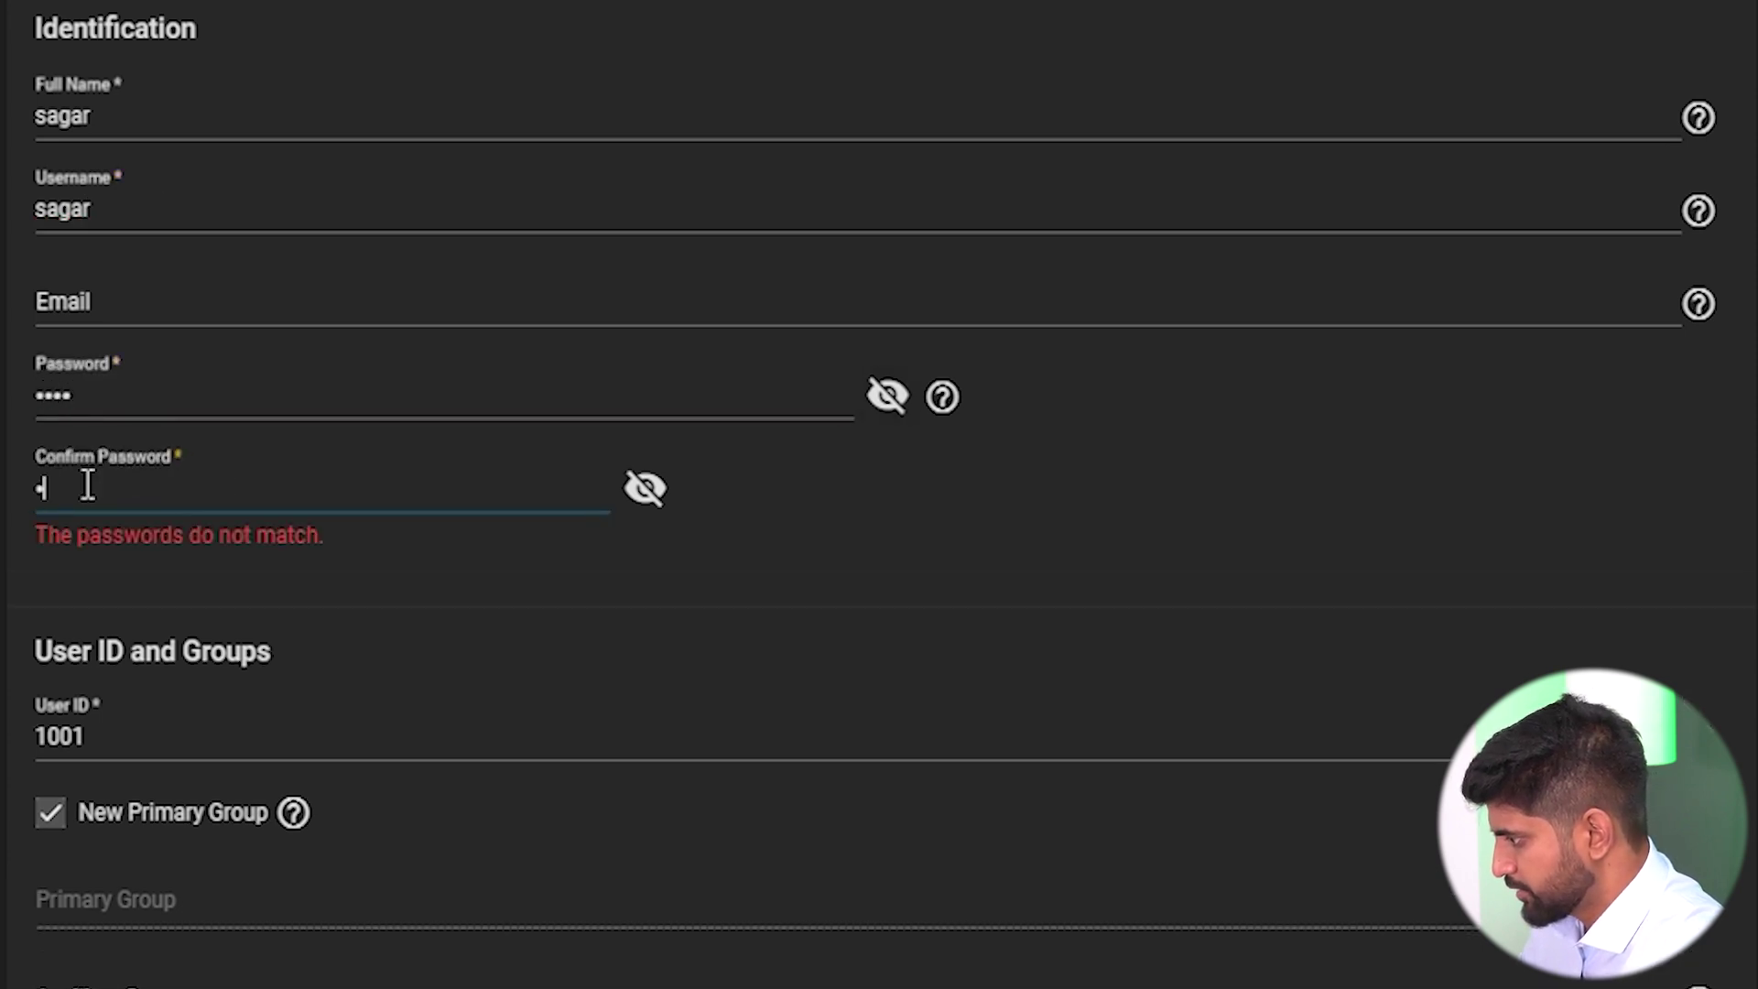
Turn off New Primary Group and choose Accounts as the user's primary group.
click(52, 782)
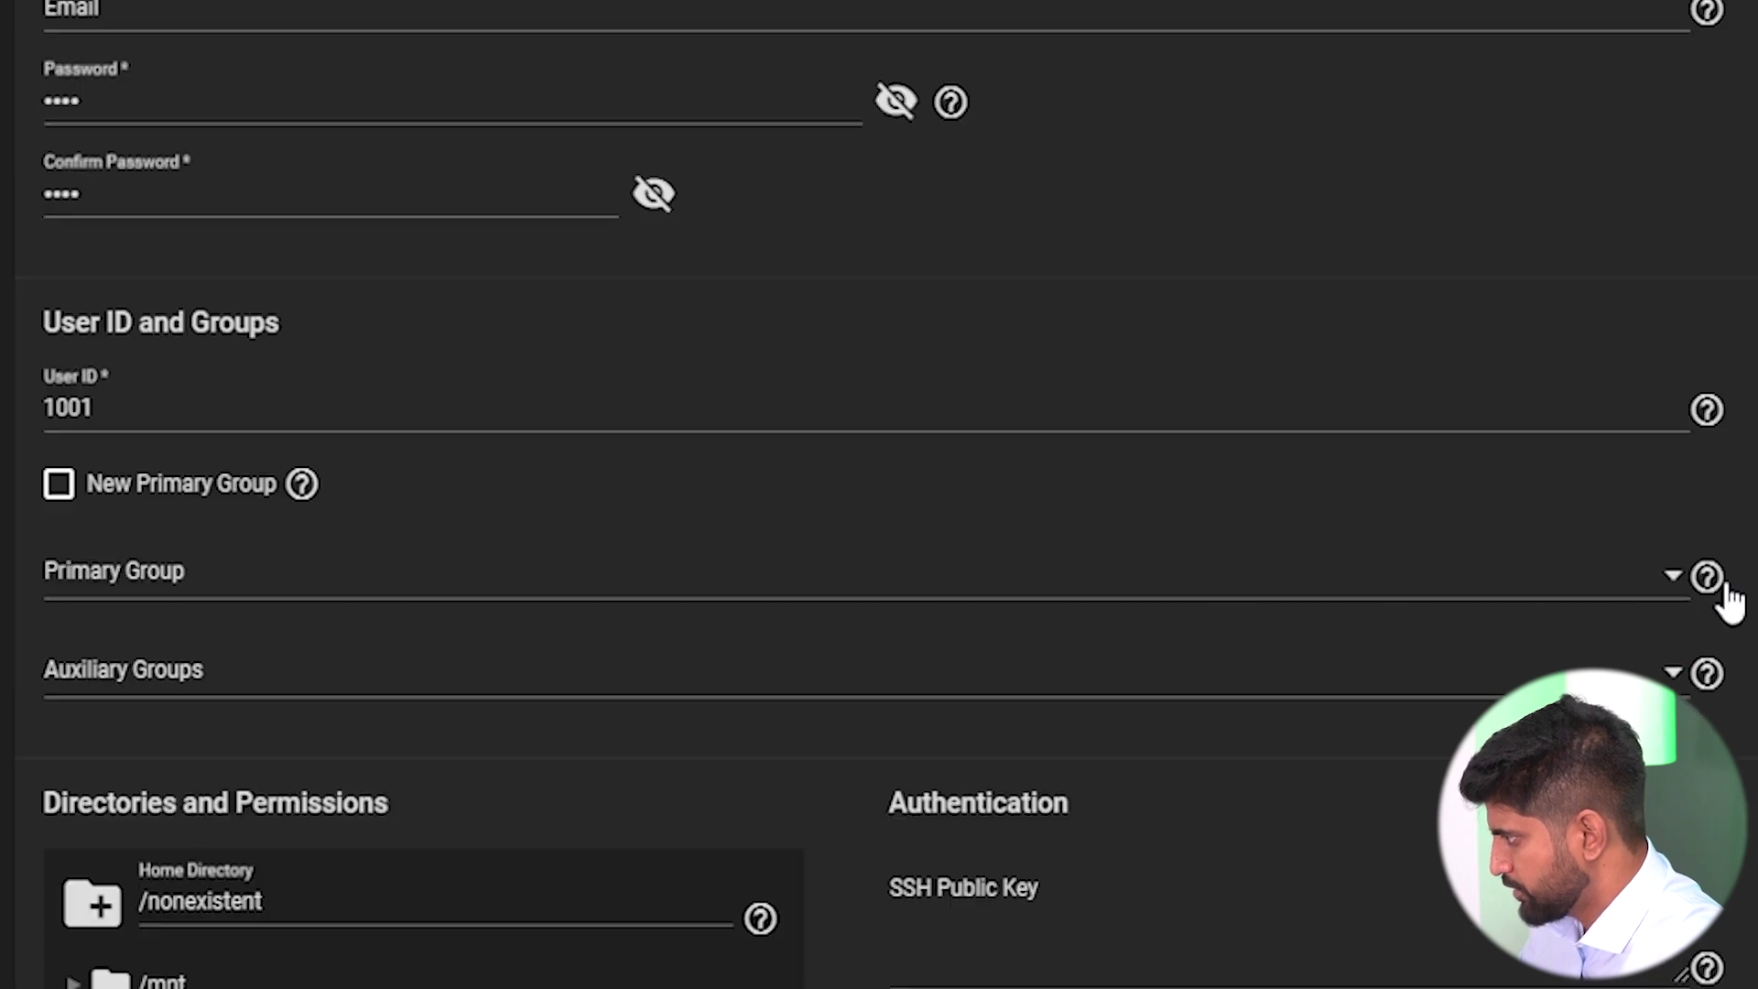
click(1659, 869)
scroll(647, 357, down, 10)
scroll(647, 357, down, 15)
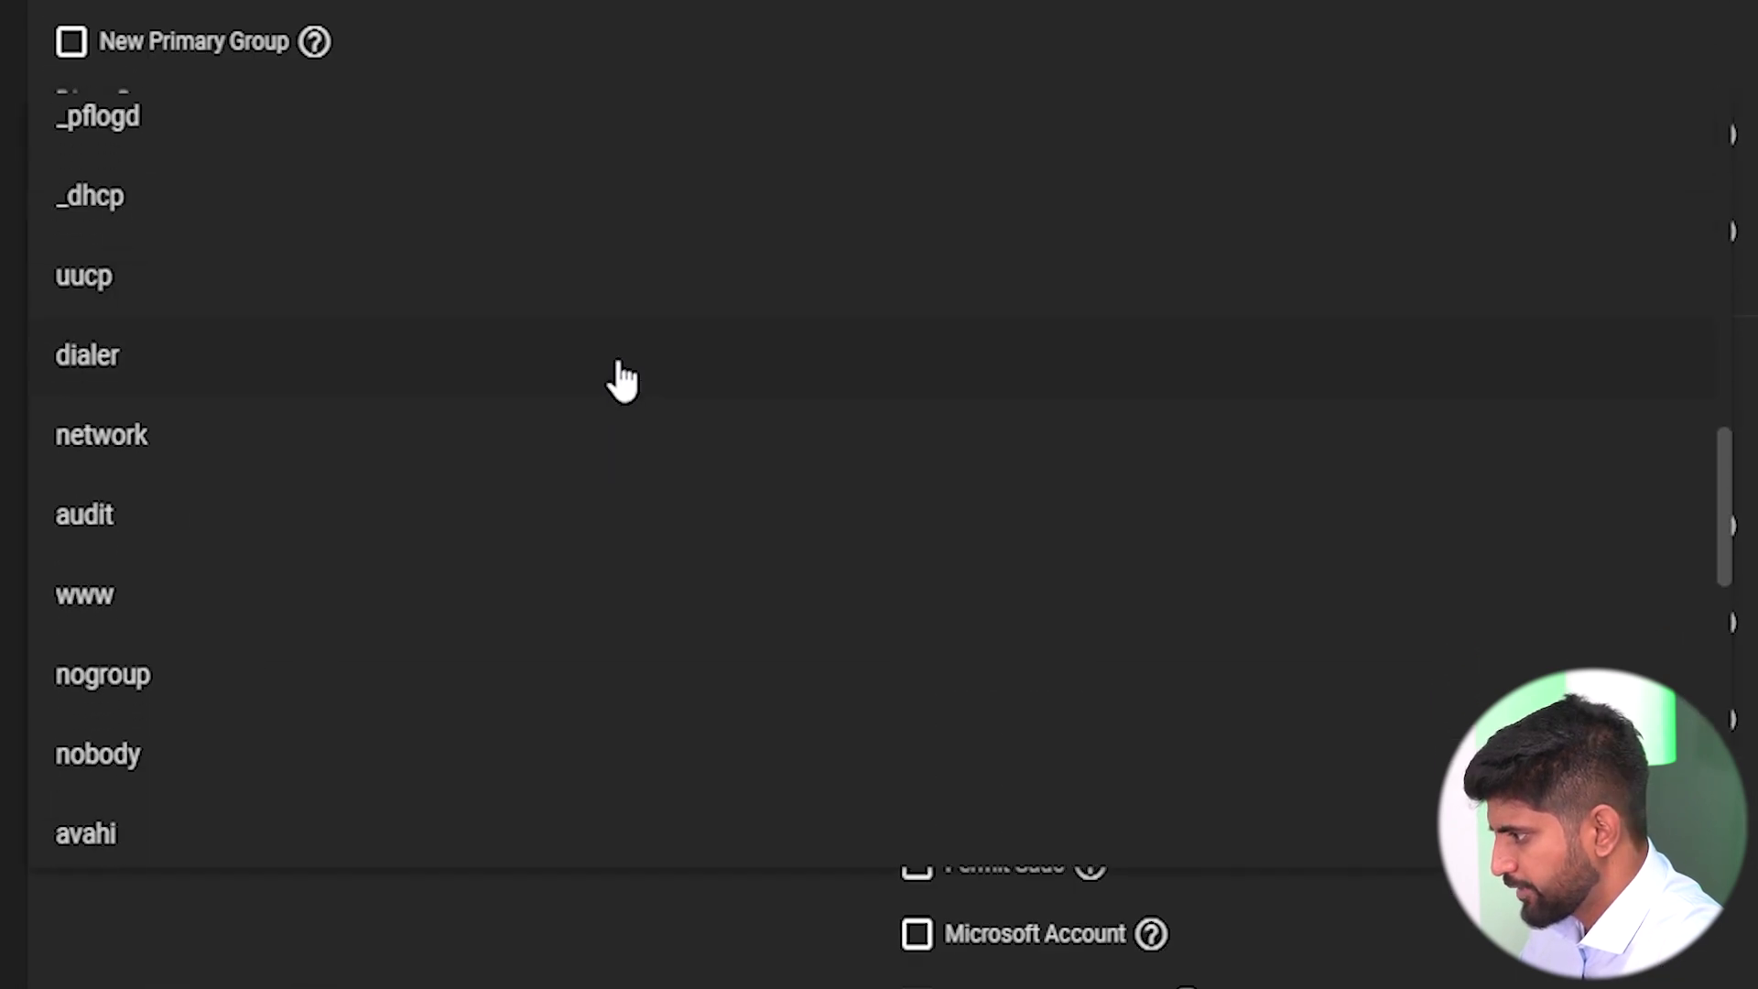
click(224, 663)
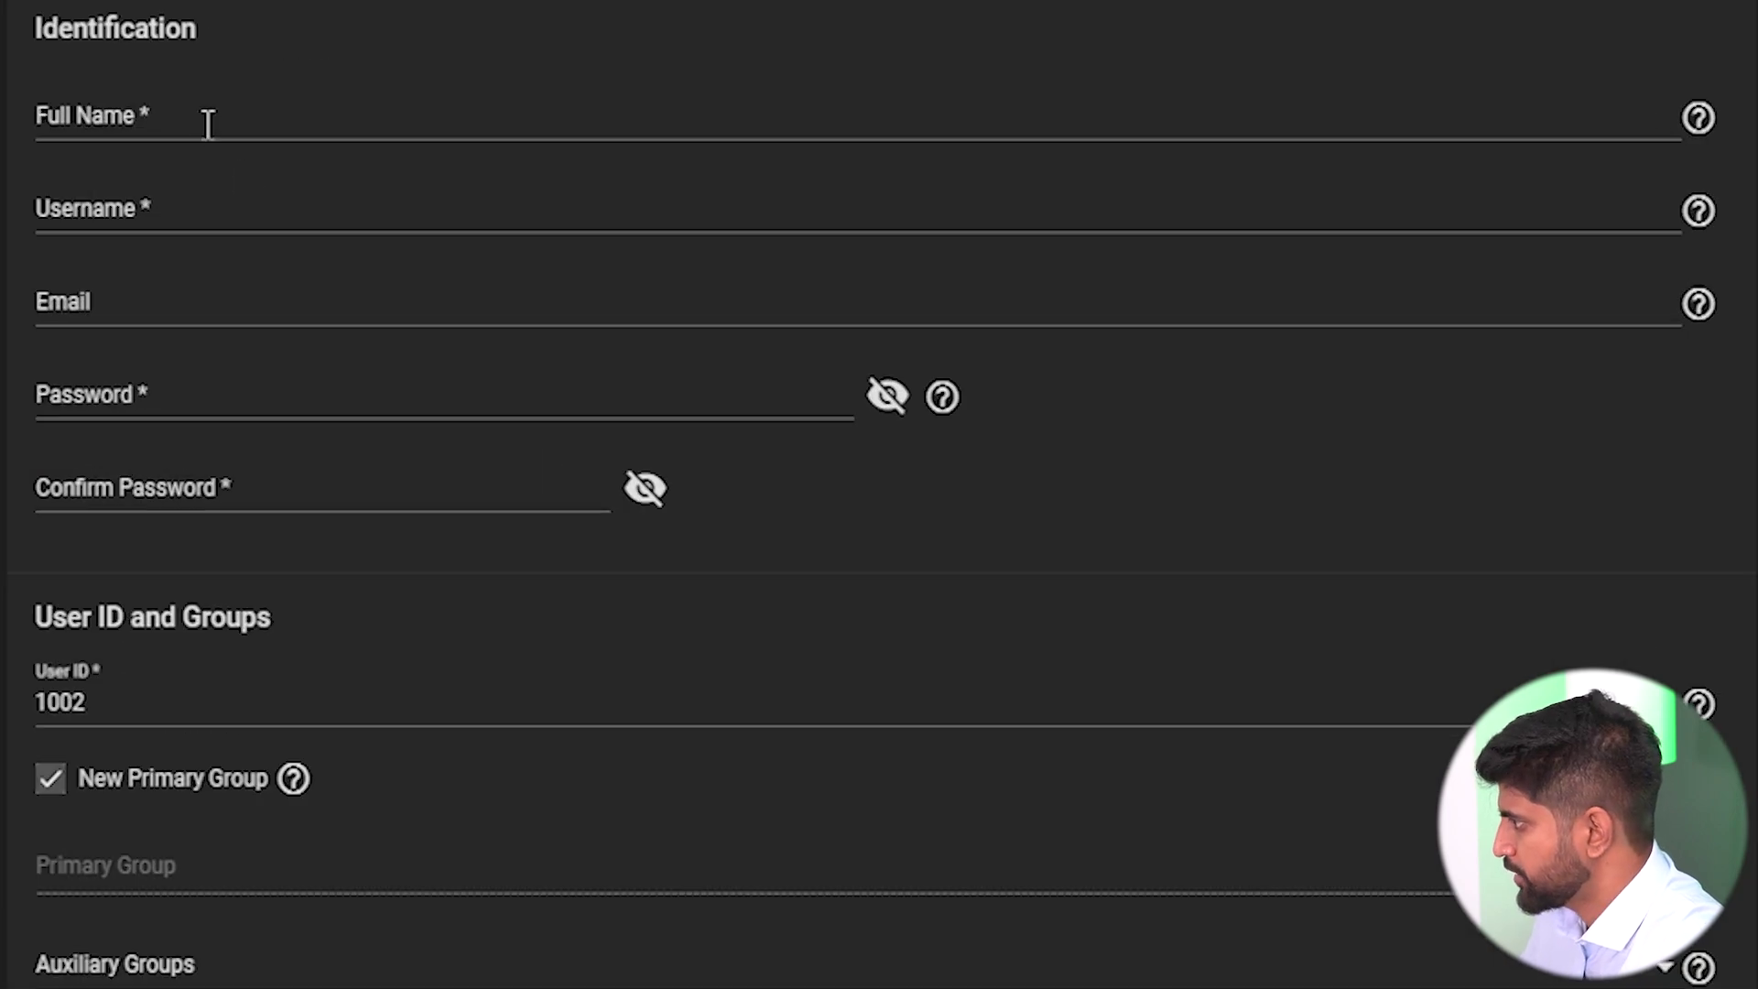
Enter the third user's full name, username and both password fields.
click(208, 123)
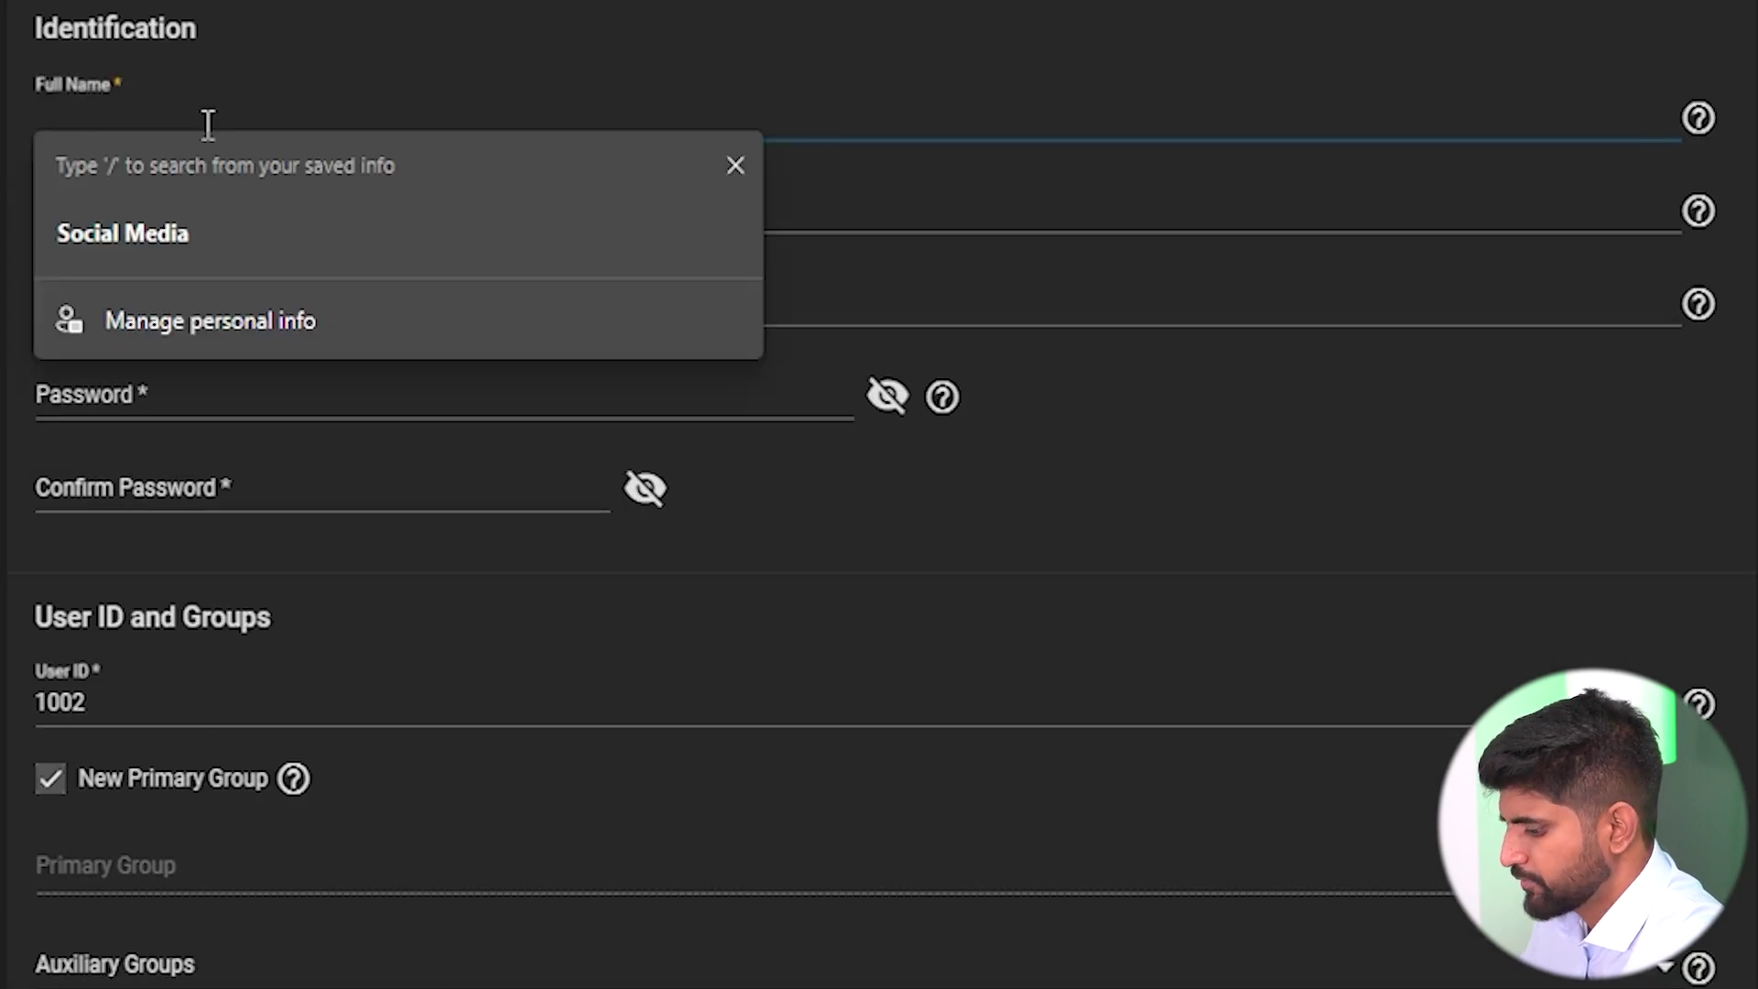
text(raj)
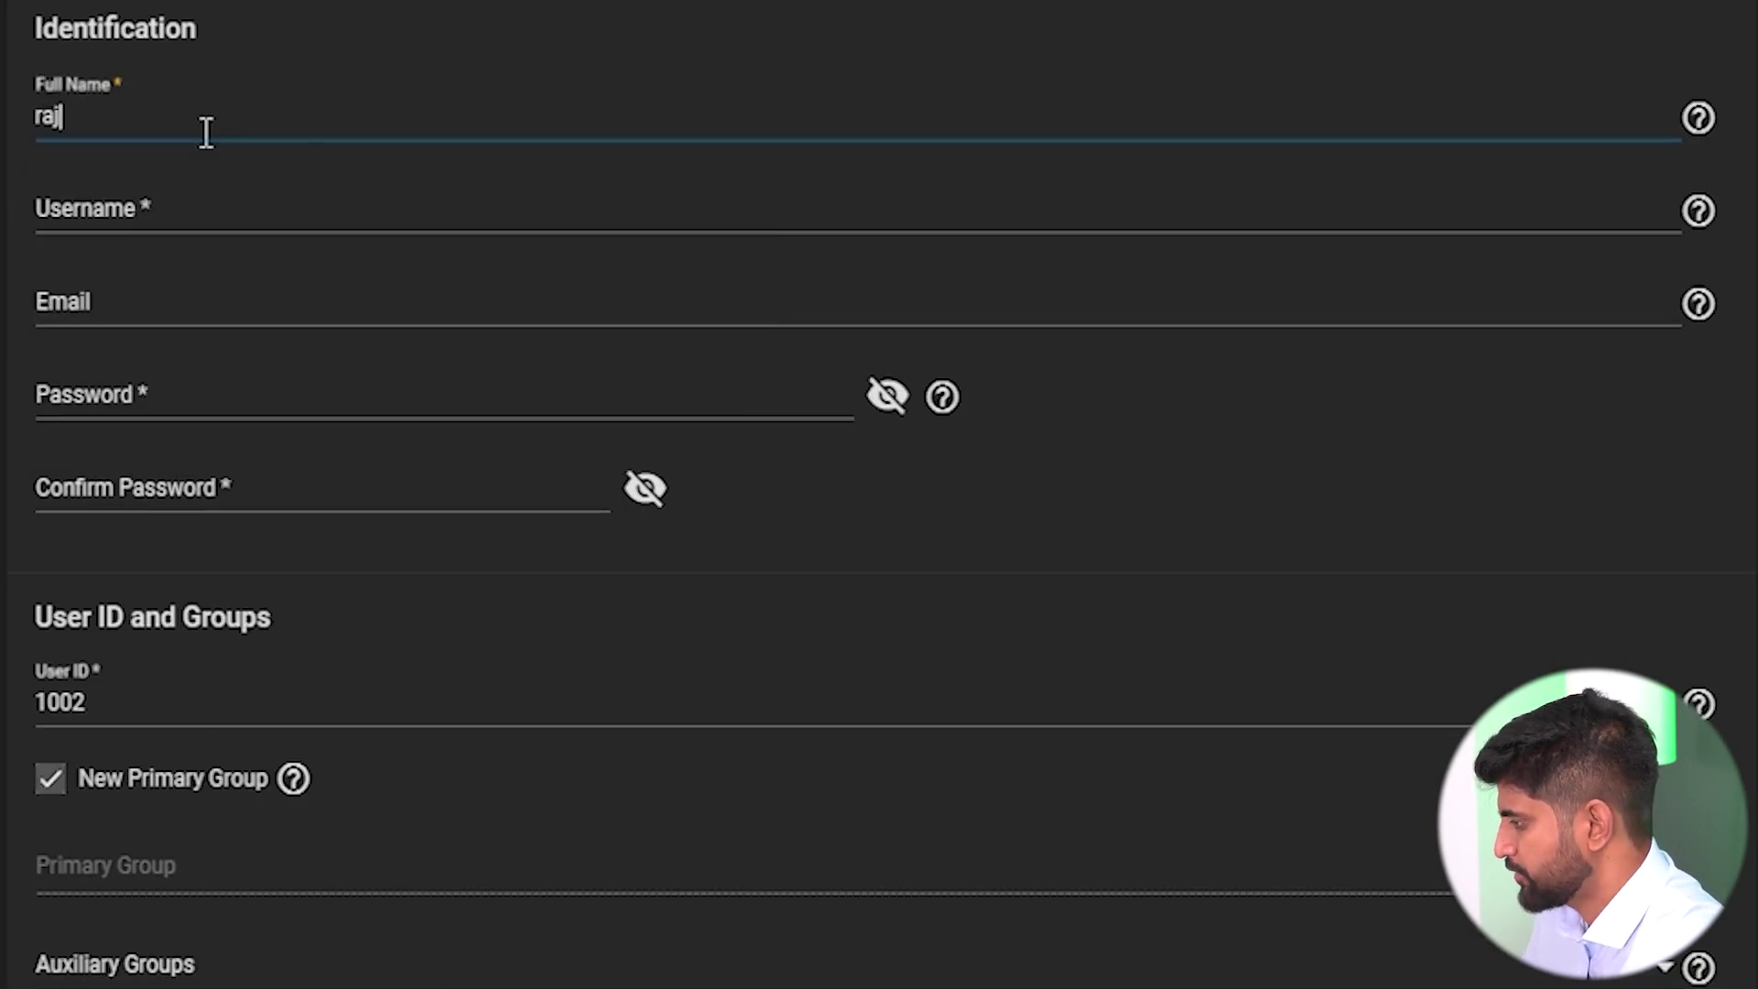
text(a)
click(149, 216)
click(118, 400)
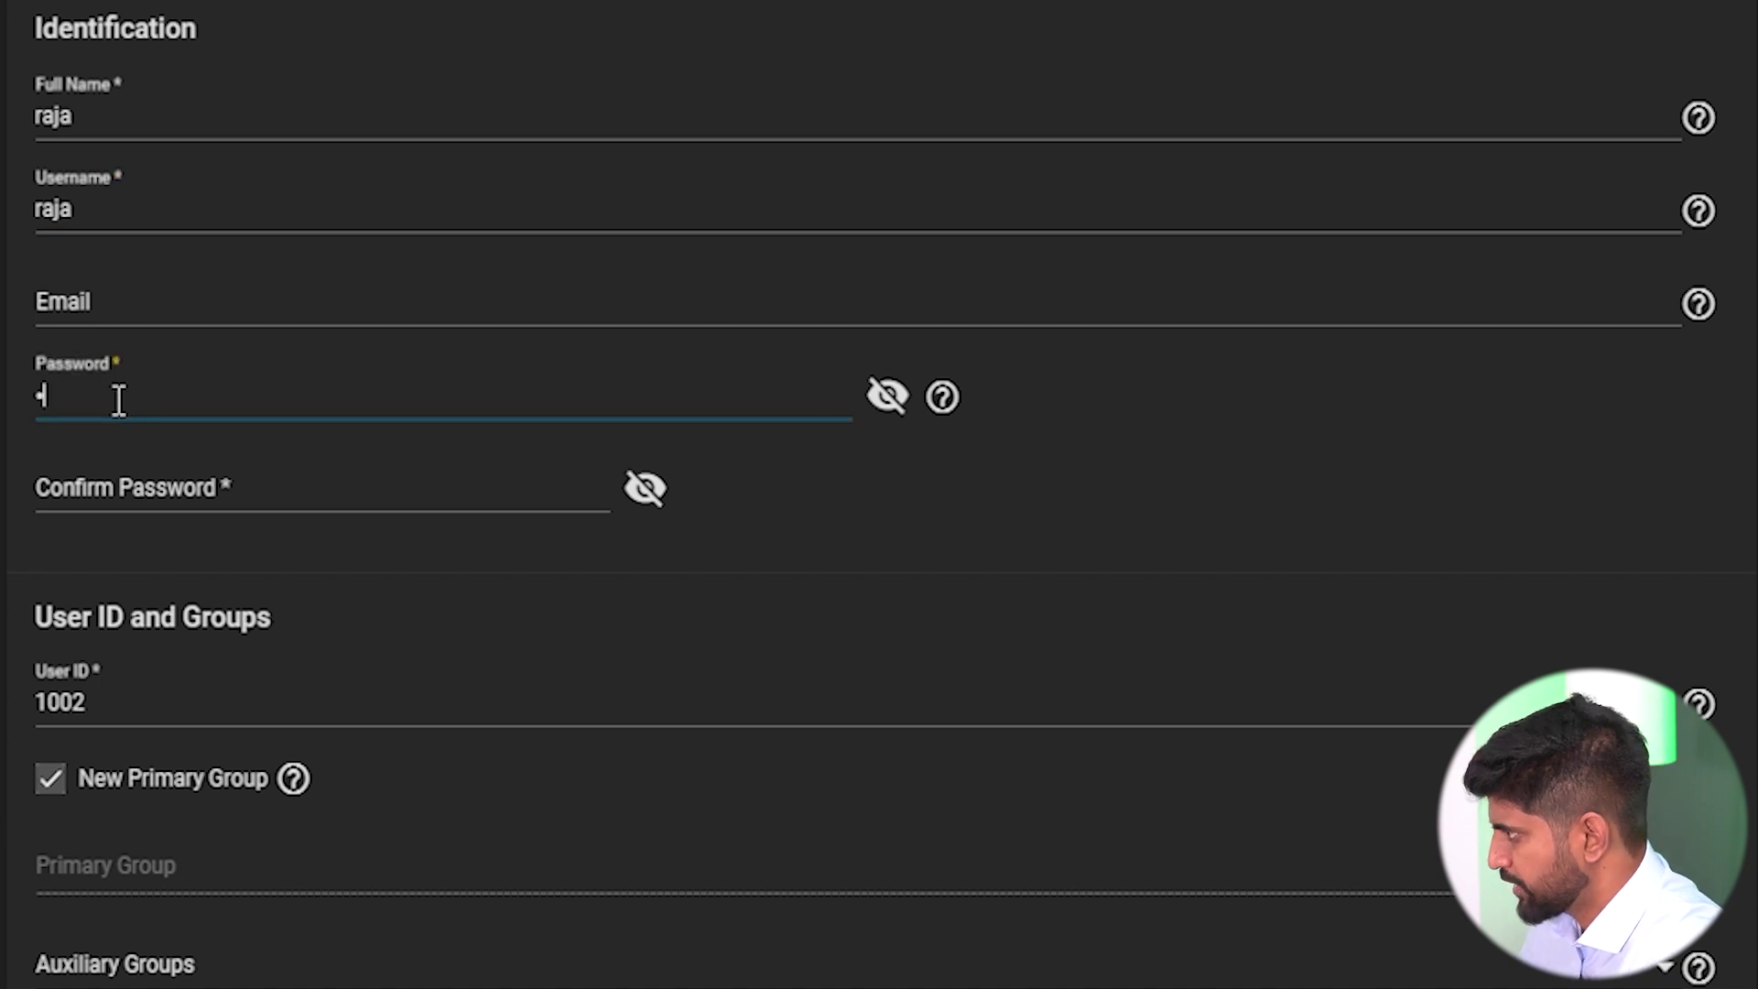
click(96, 490)
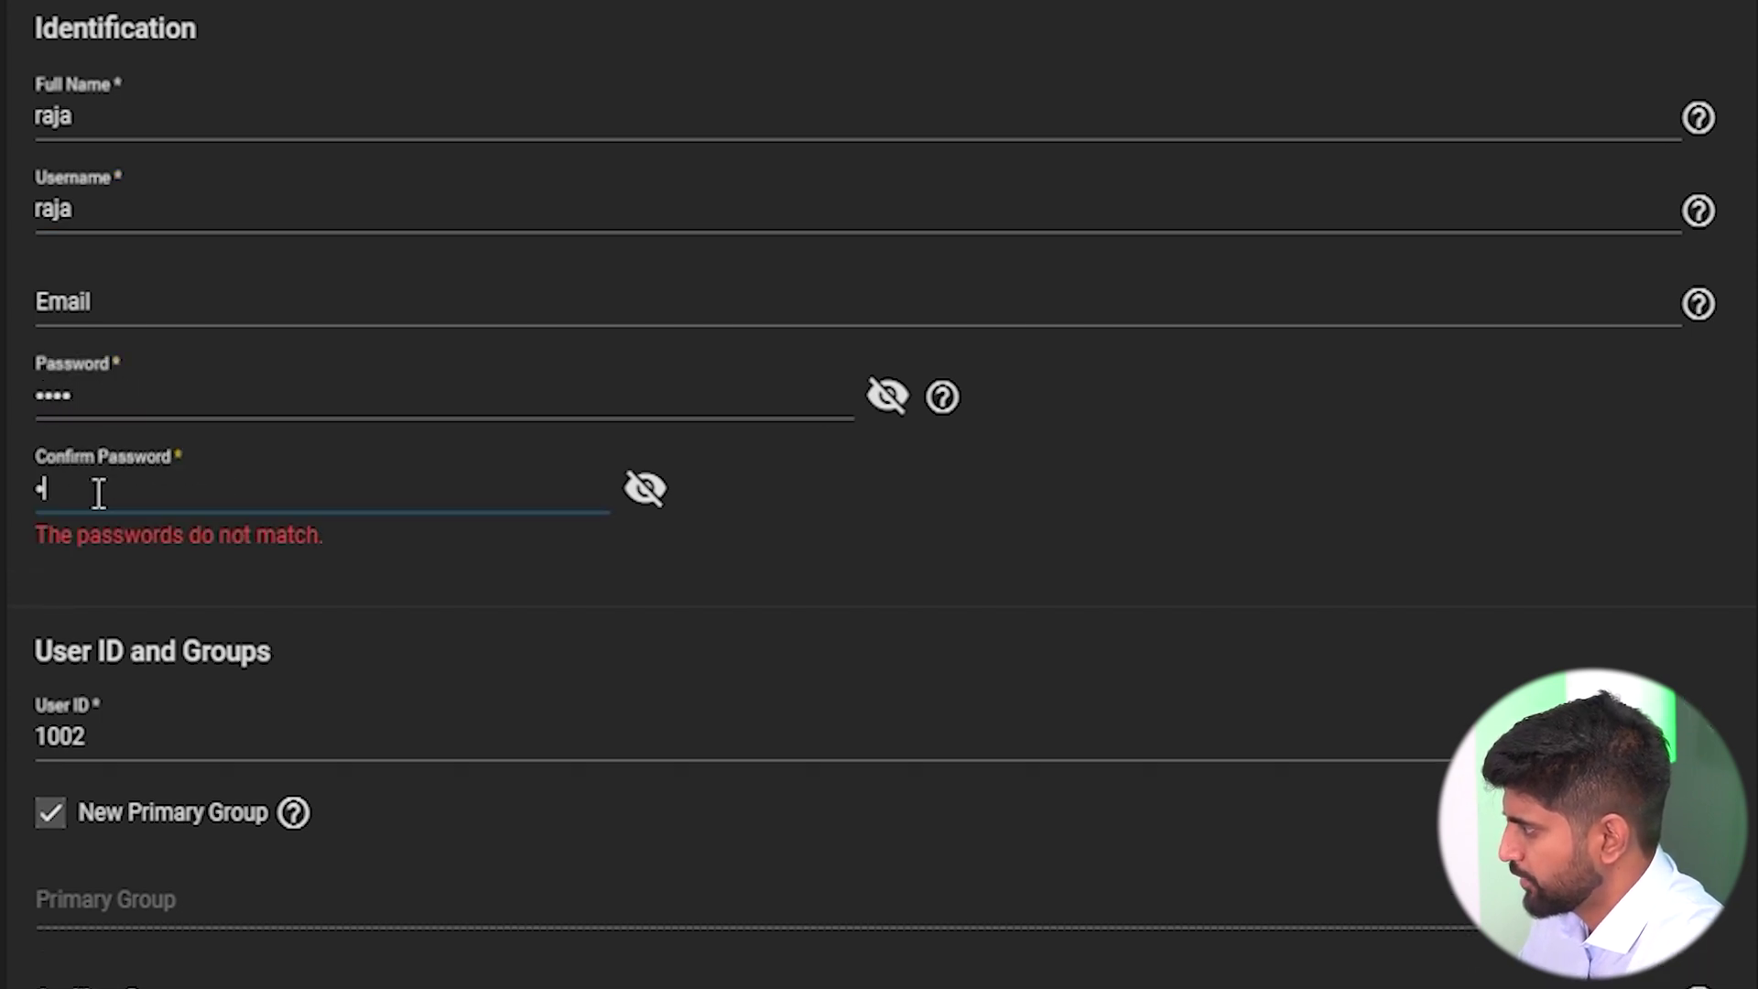
Disable New Primary Group, set Operations as the primary group, and save the user.
click(57, 778)
scroll(1655, 451, down, 8)
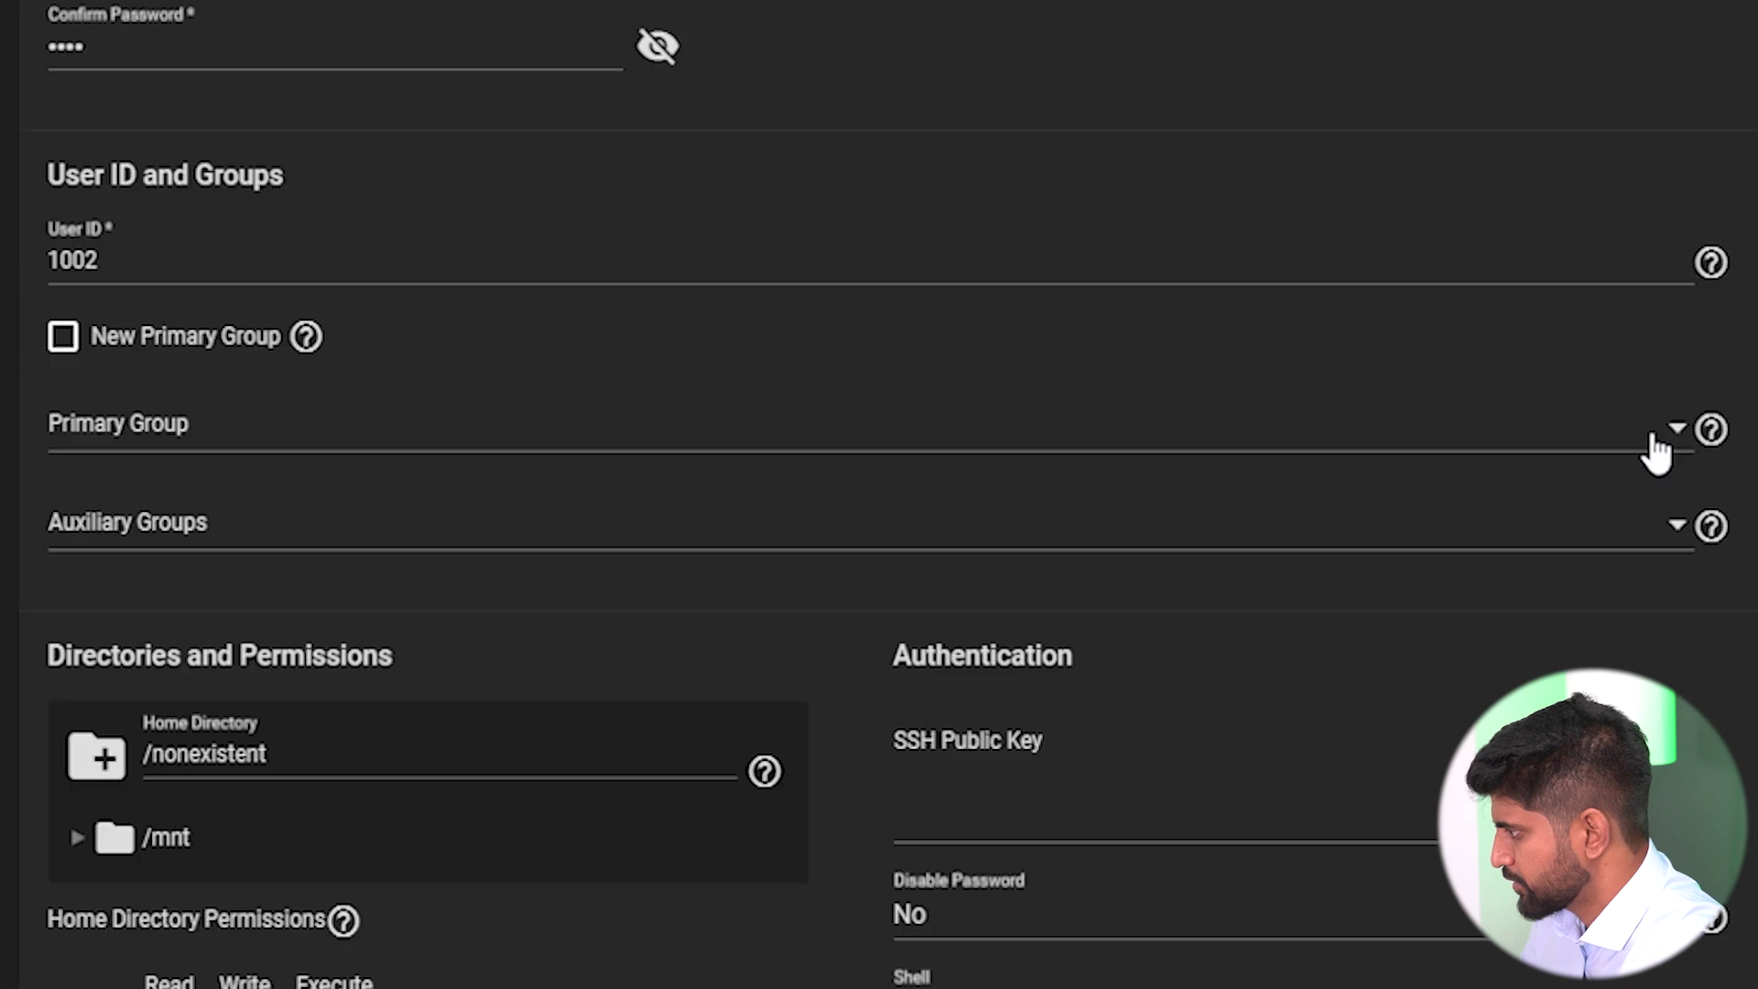
click(1684, 148)
scroll(511, 297, down, 20)
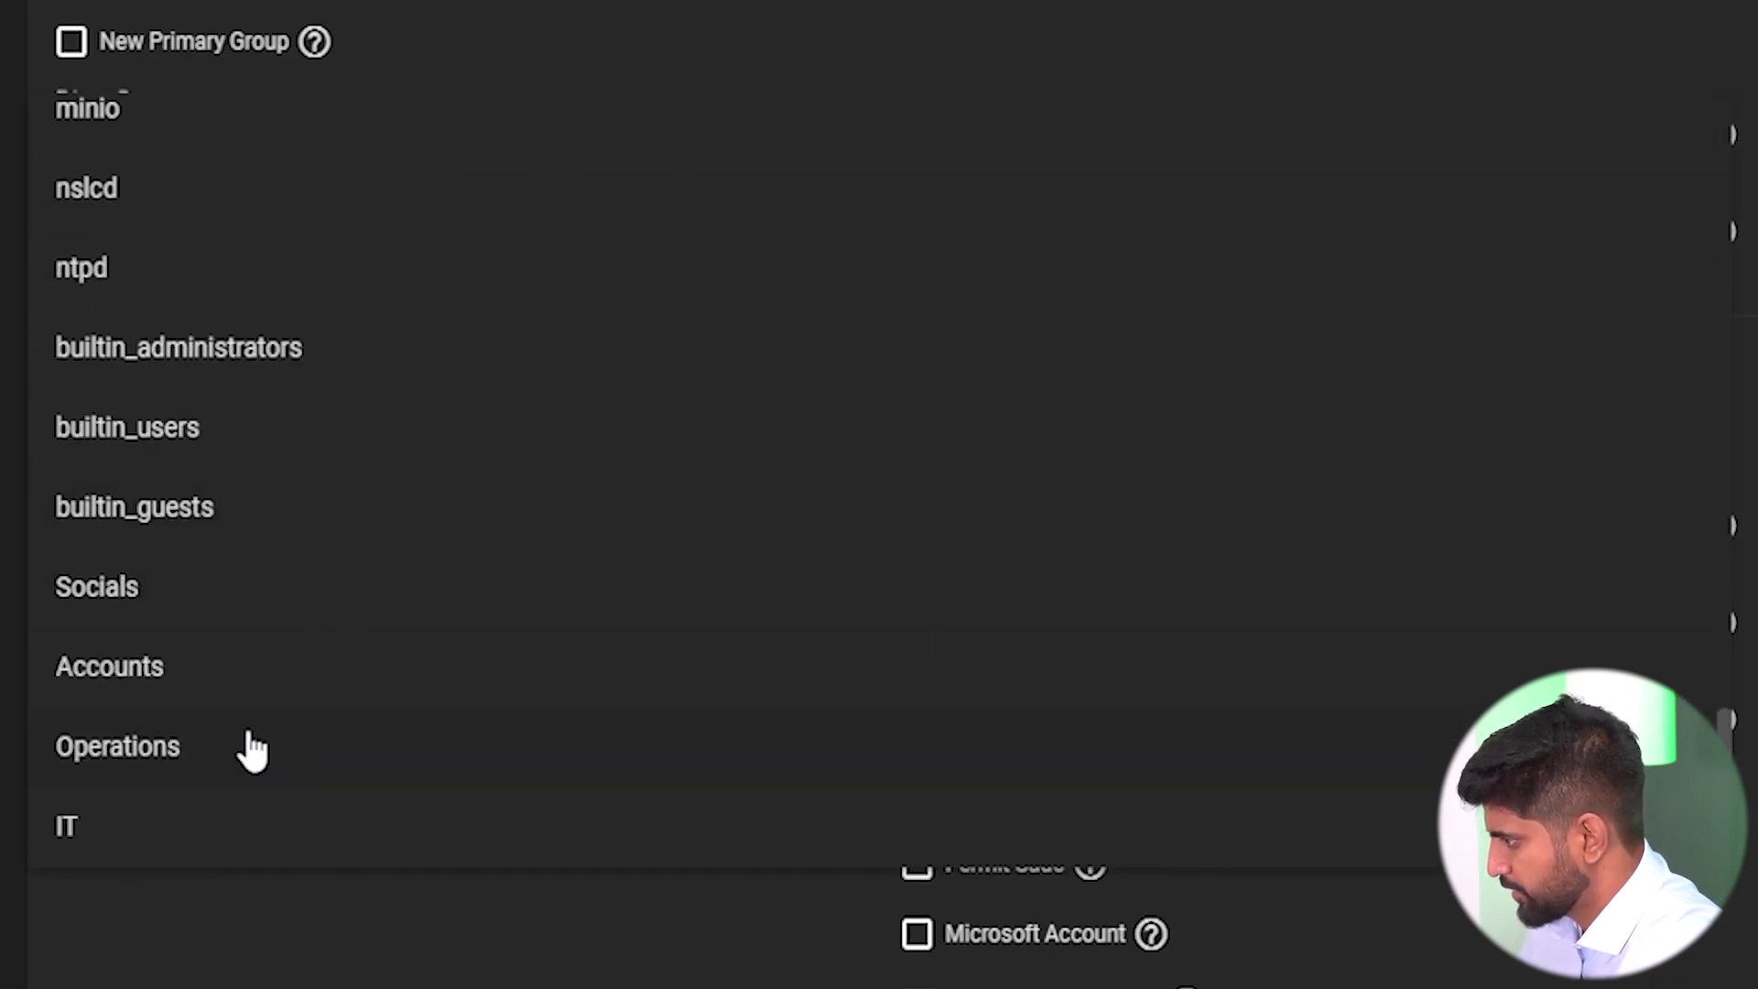
click(253, 749)
scroll(286, 671, down, 4)
click(173, 783)
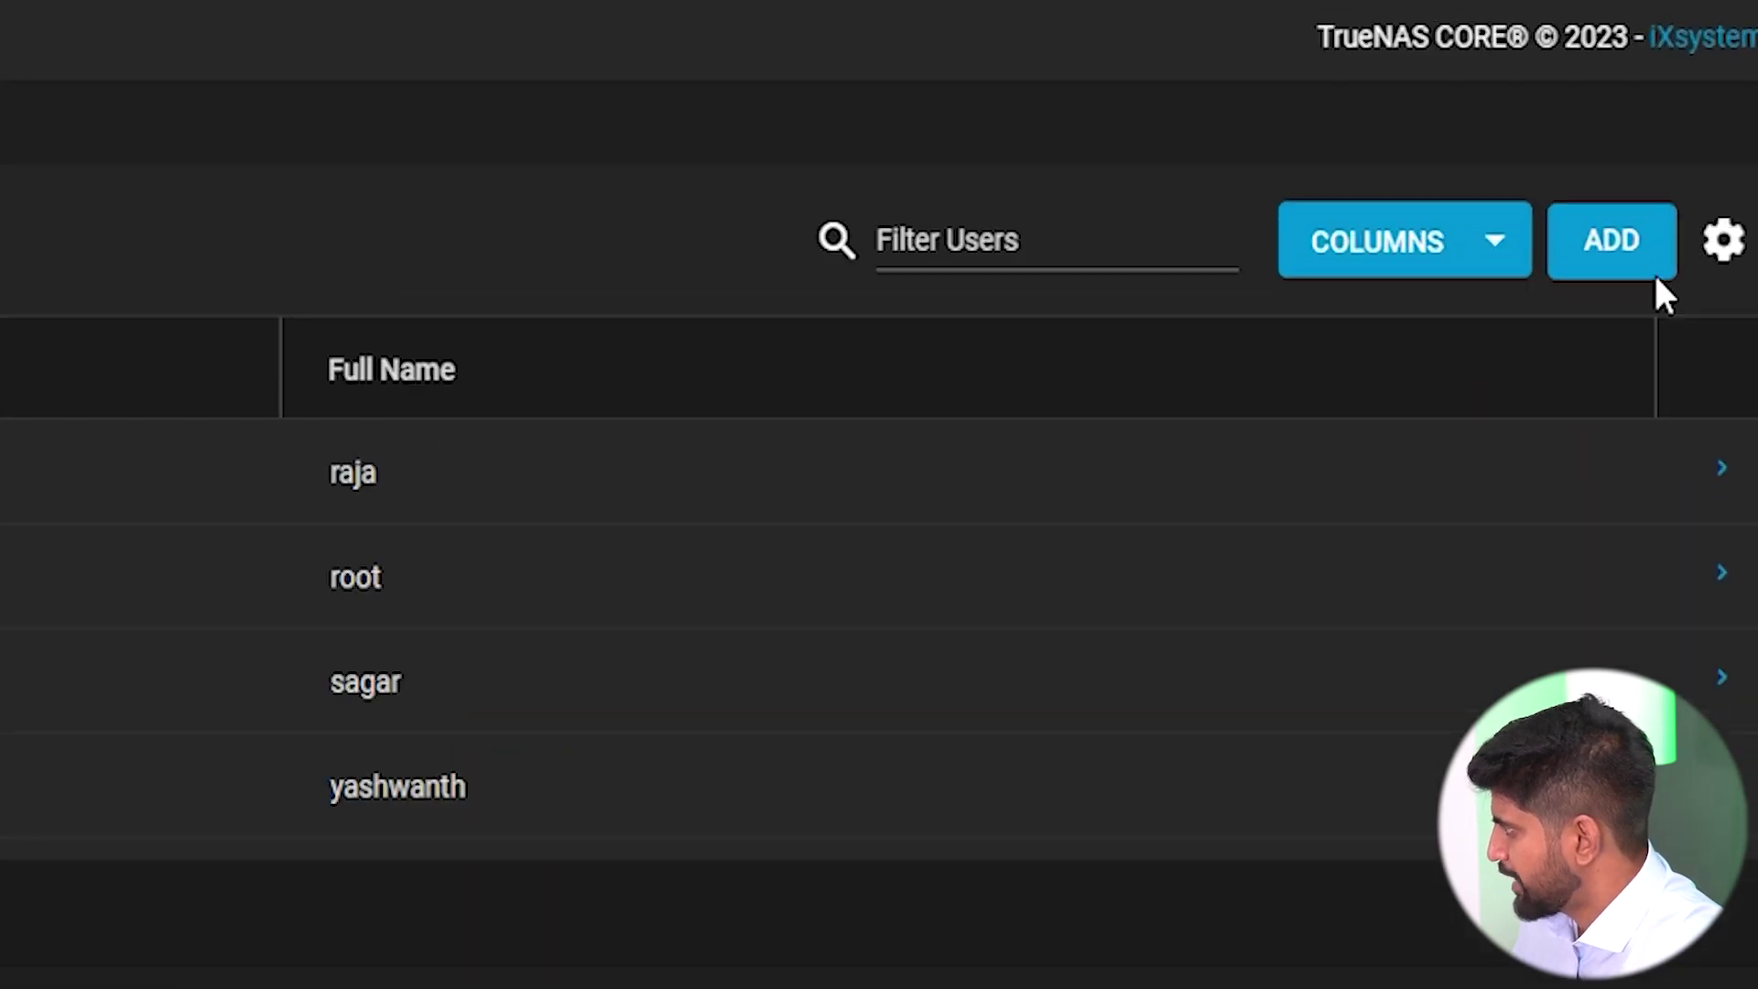
click(1623, 279)
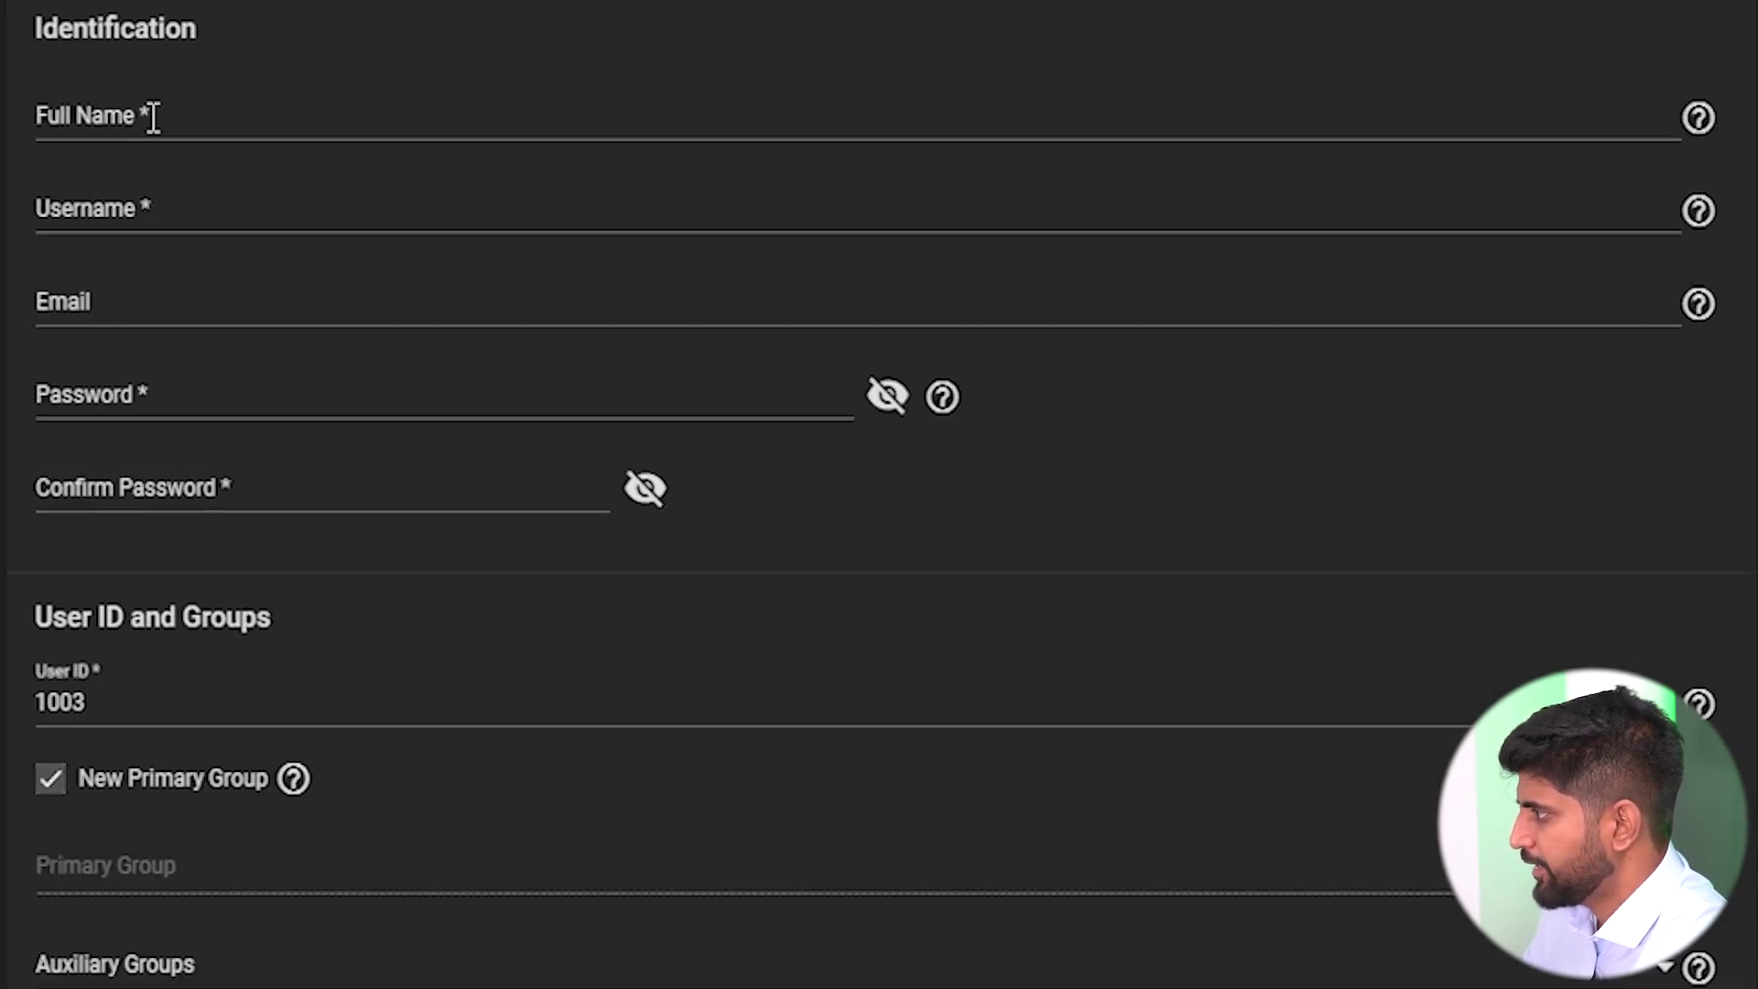
Enter the fourth user's full name, username and password, confirming it.
click(674, 133)
text(na)
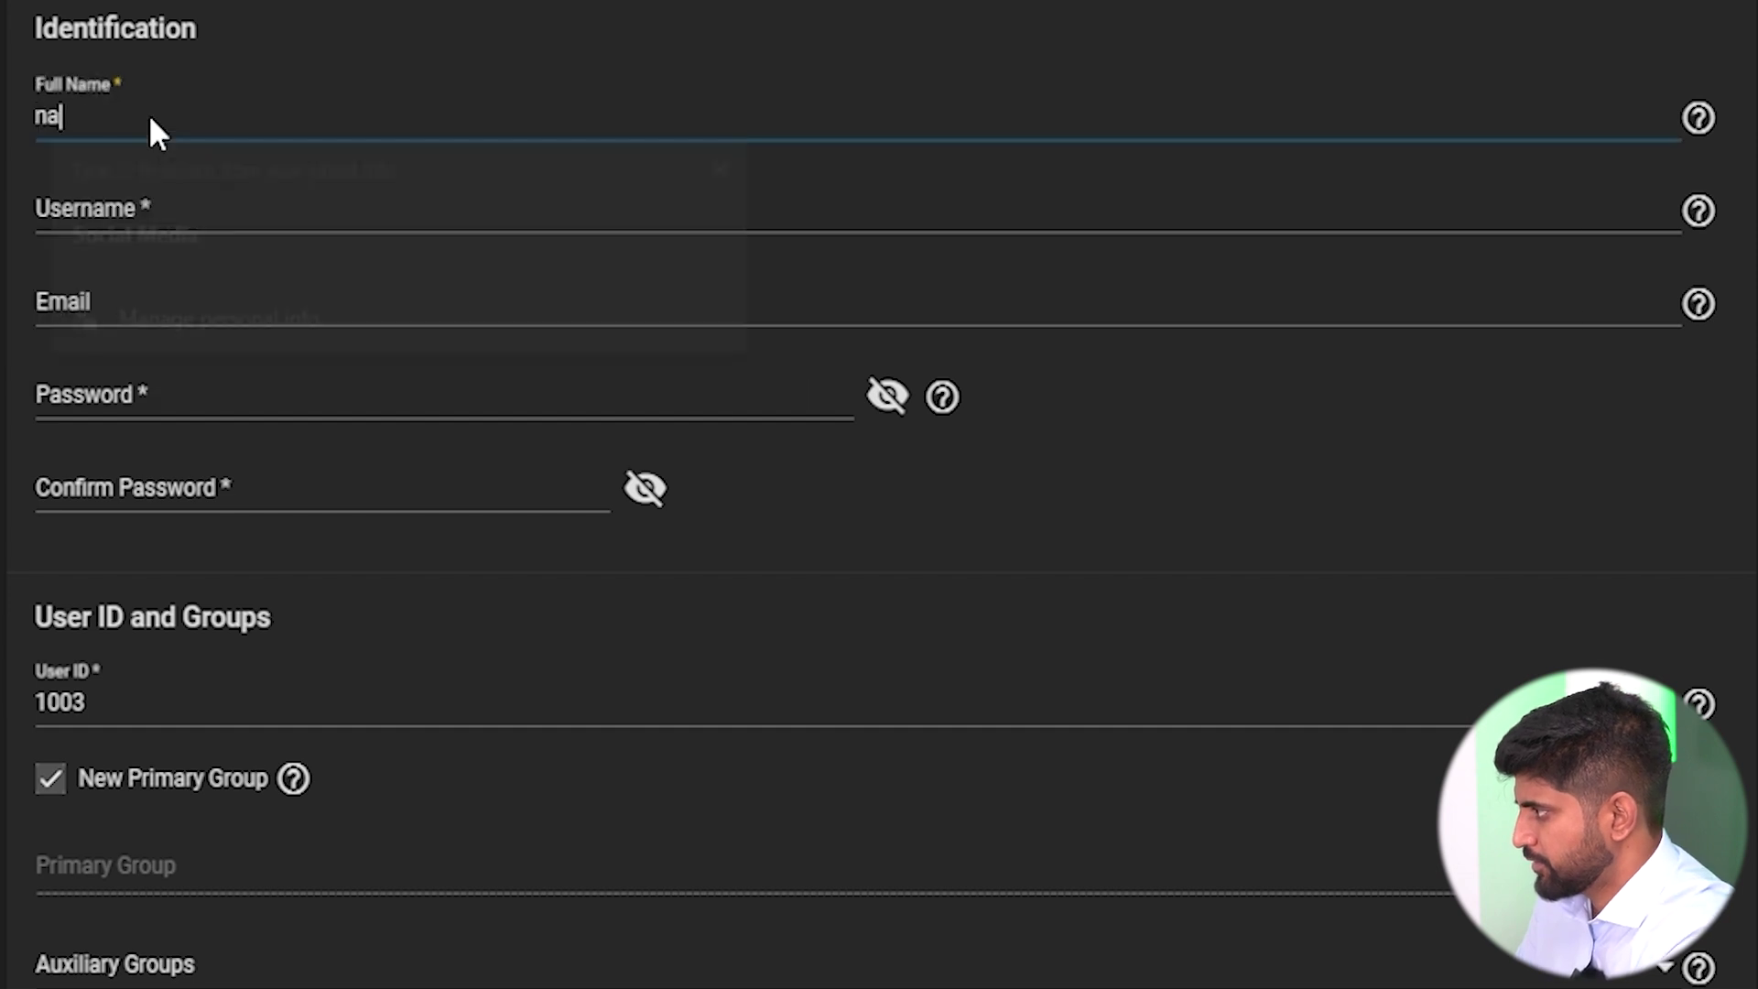
text(resh)
click(135, 207)
click(120, 401)
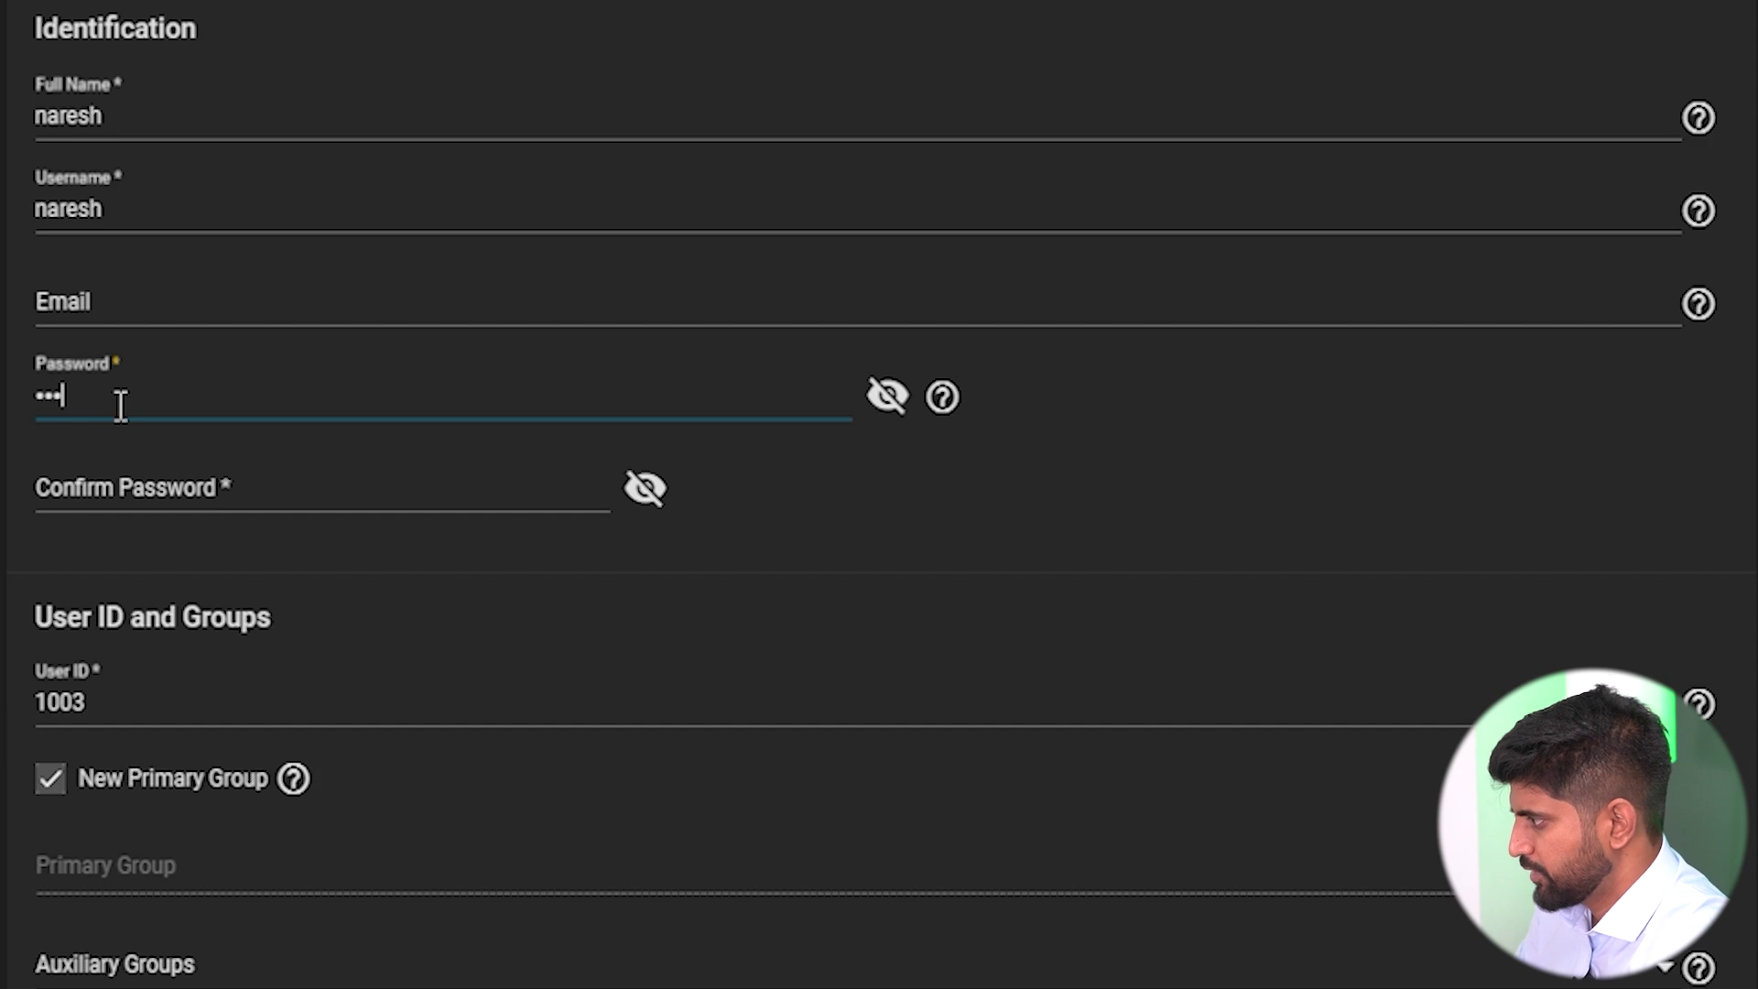
click(117, 487)
text(****)
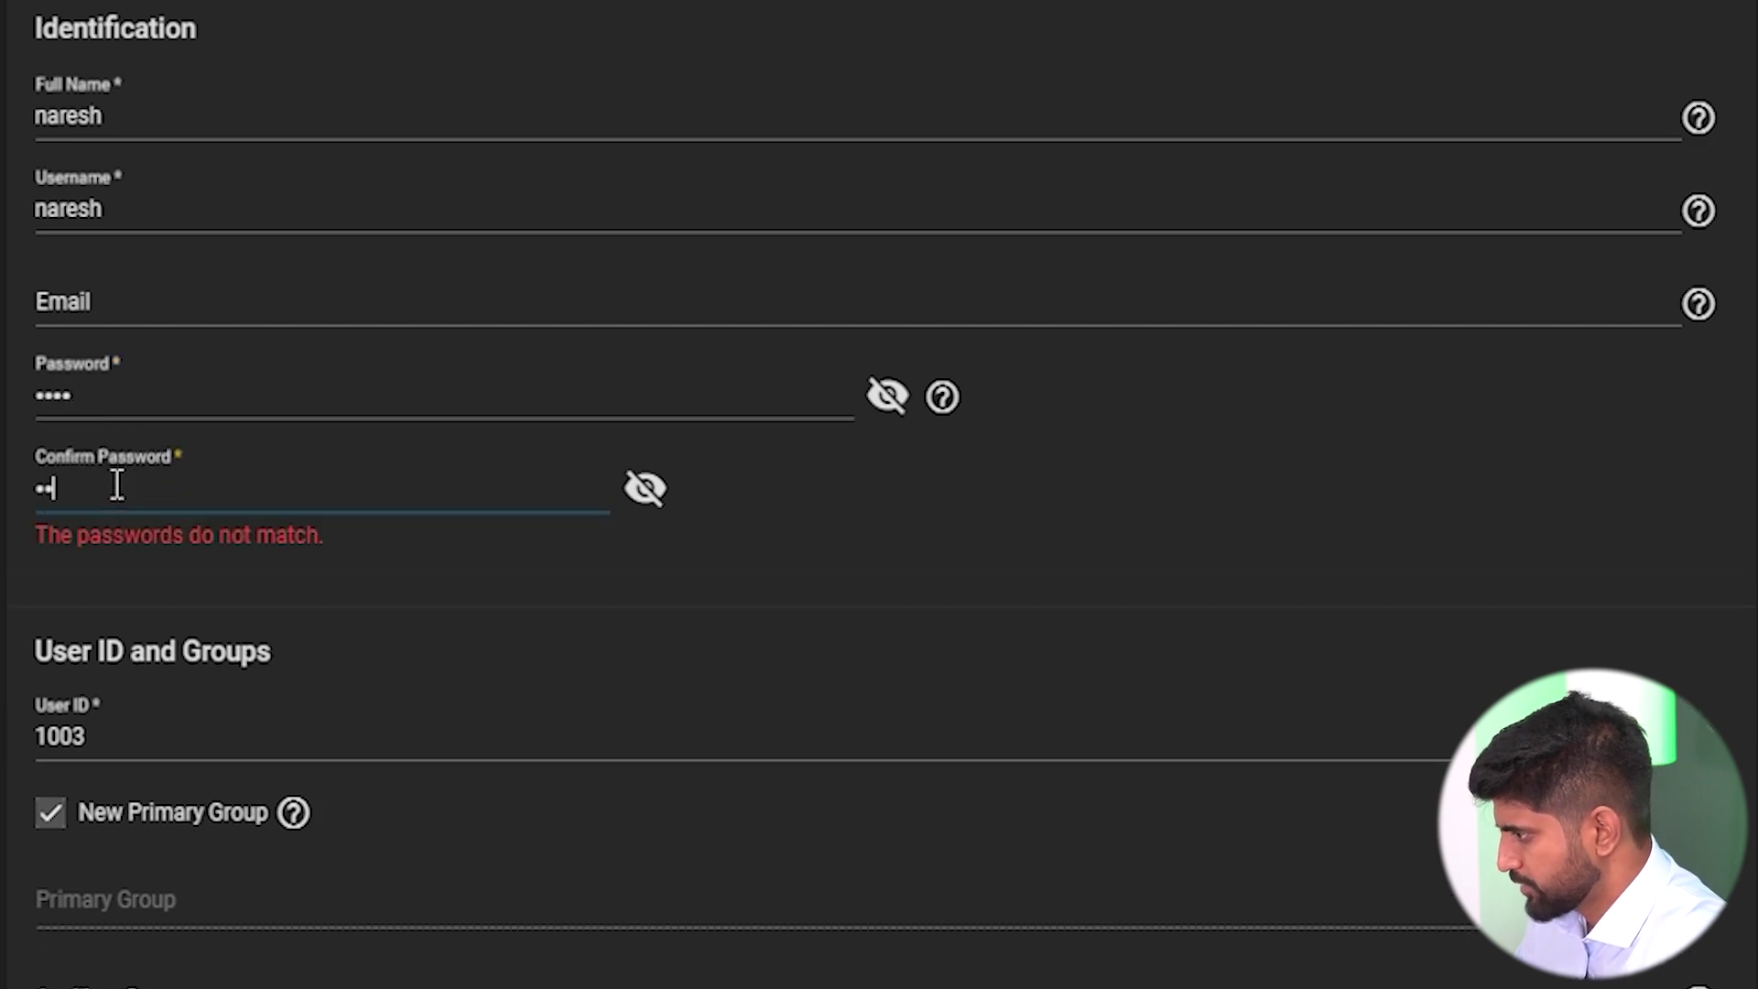
Disable New Primary Group, choose IT as the primary group, and submit the user.
scroll(106, 639, down, 8)
click(60, 45)
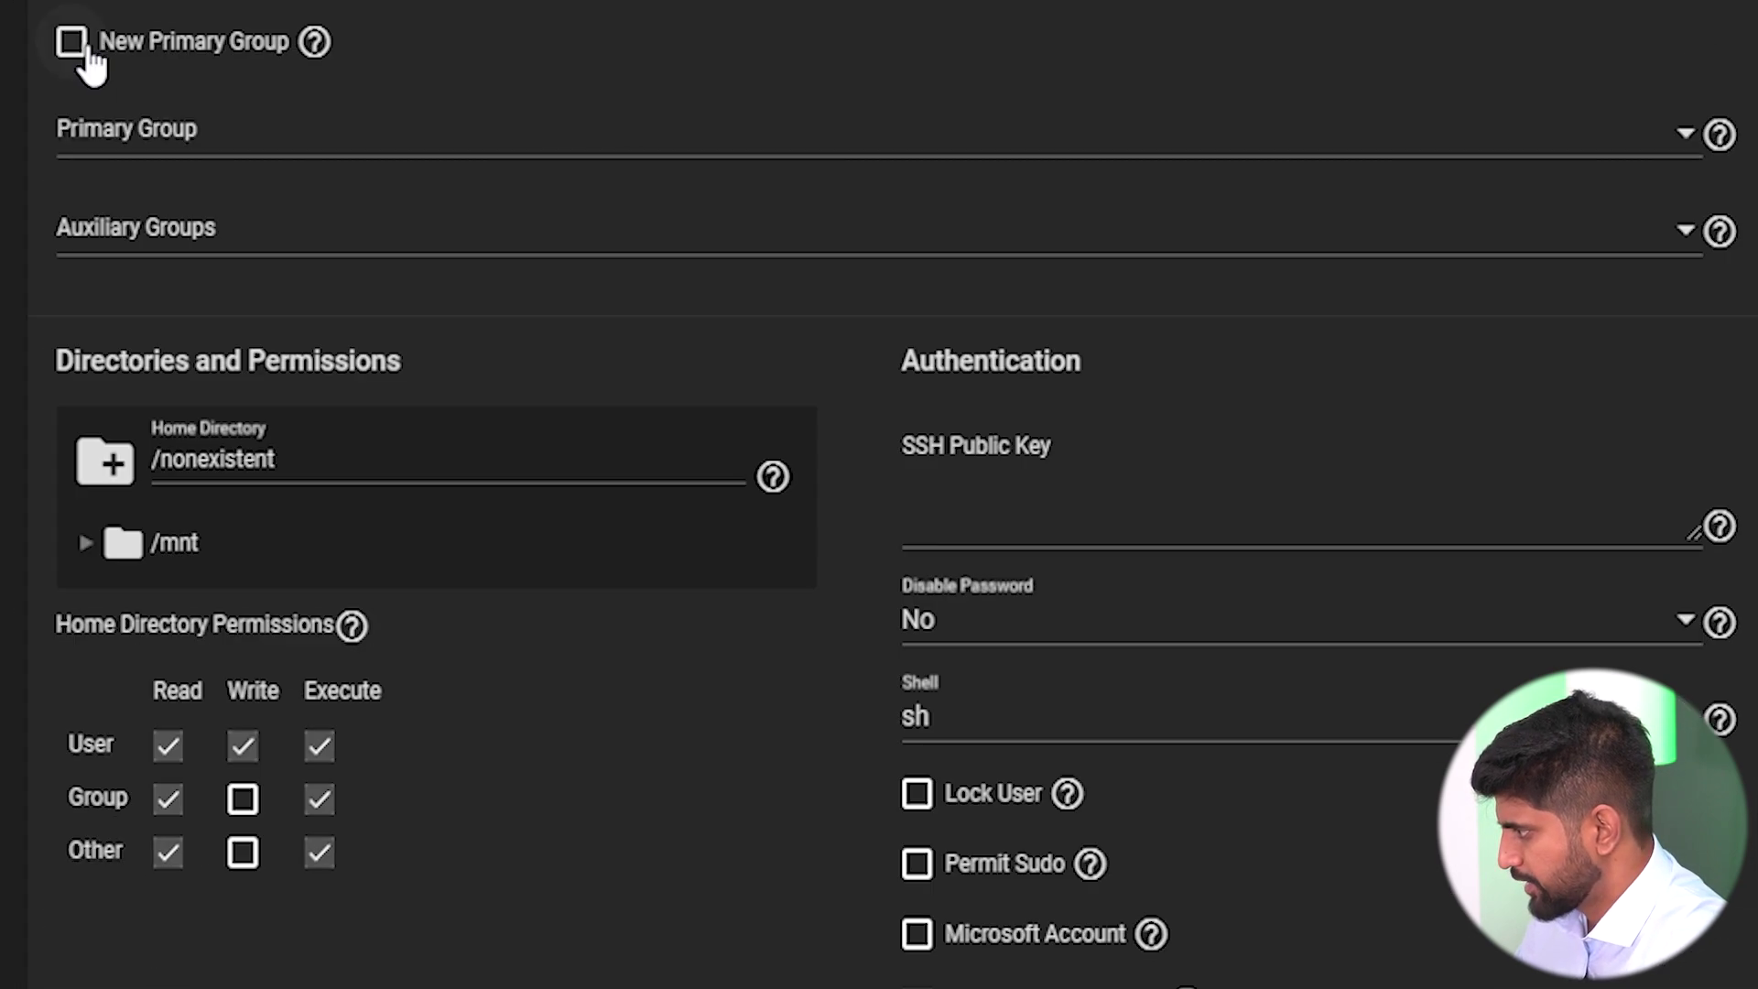
click(1641, 131)
scroll(402, 448, down, 10)
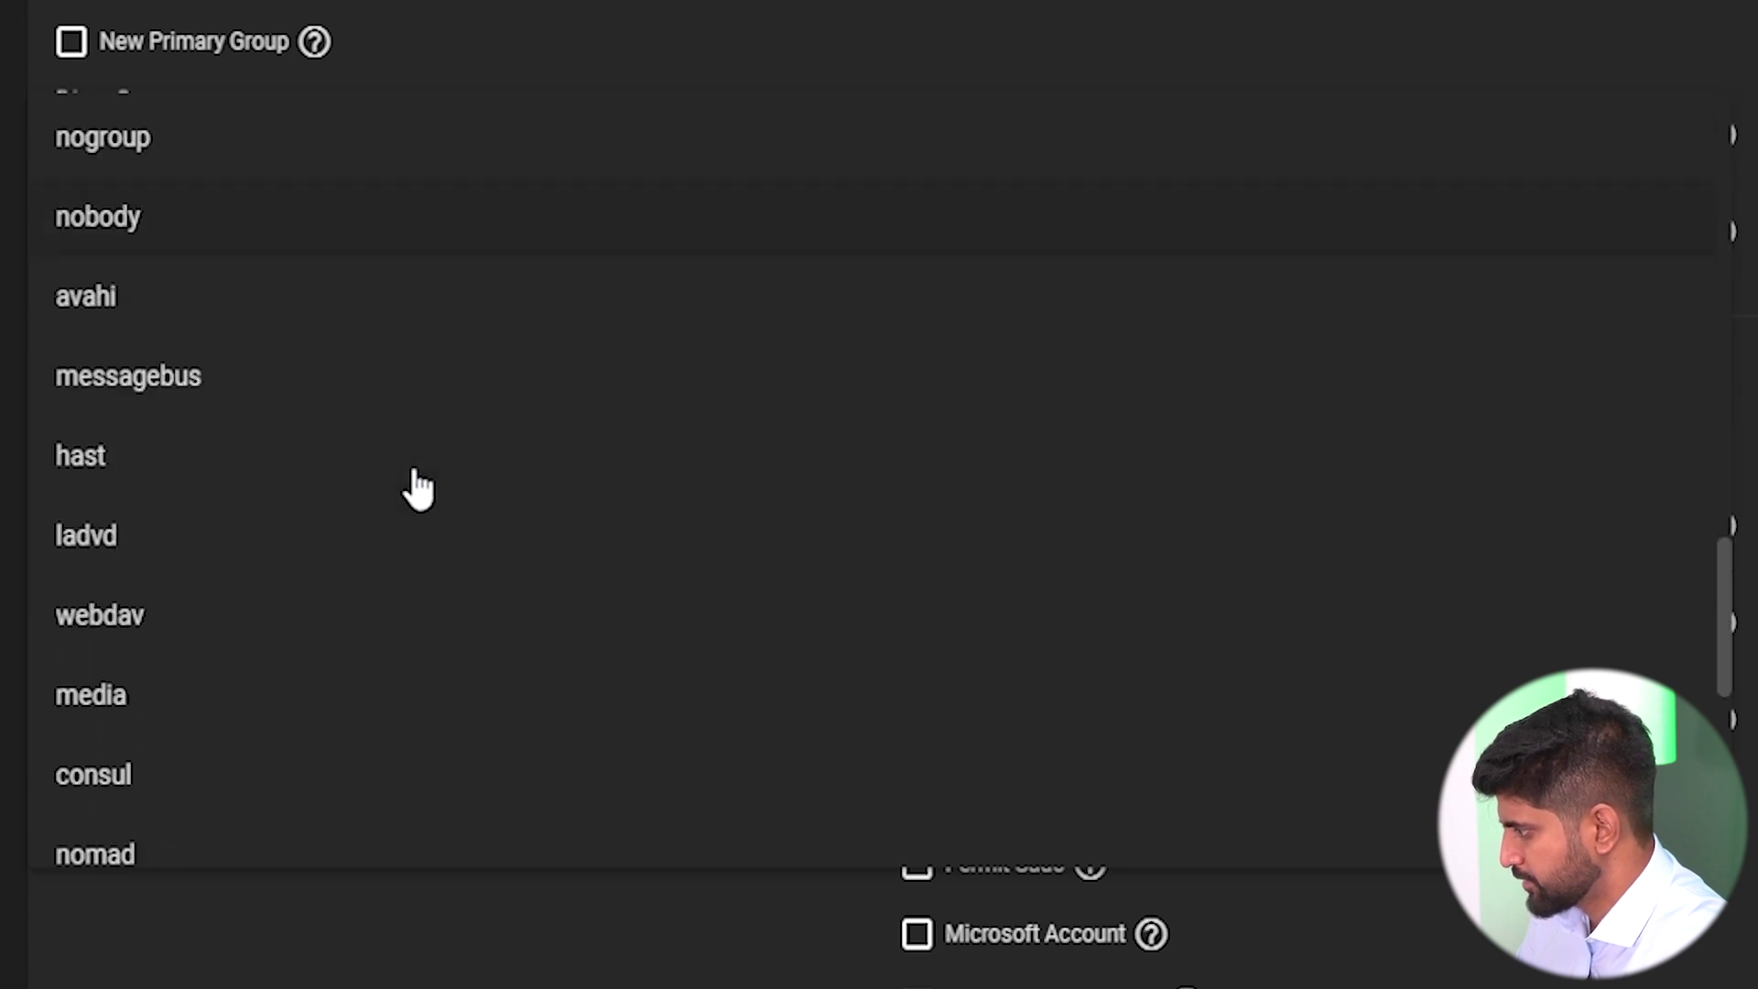
scroll(412, 495, down, 5)
click(161, 827)
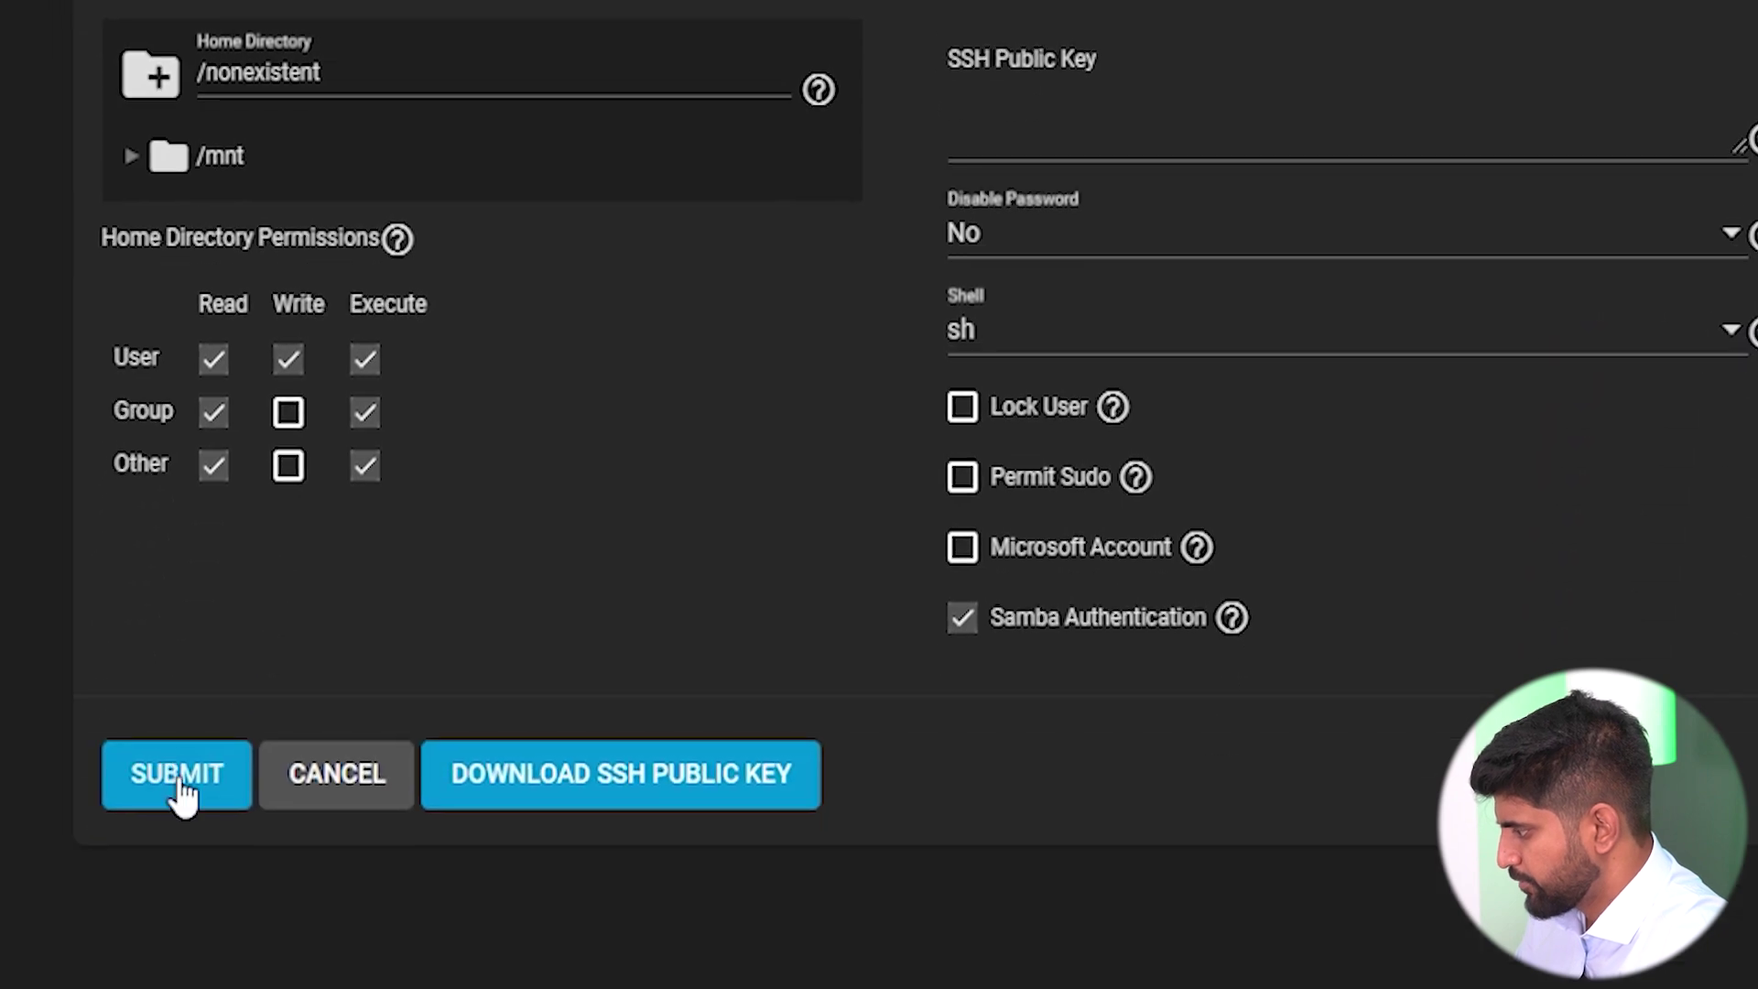
click(181, 785)
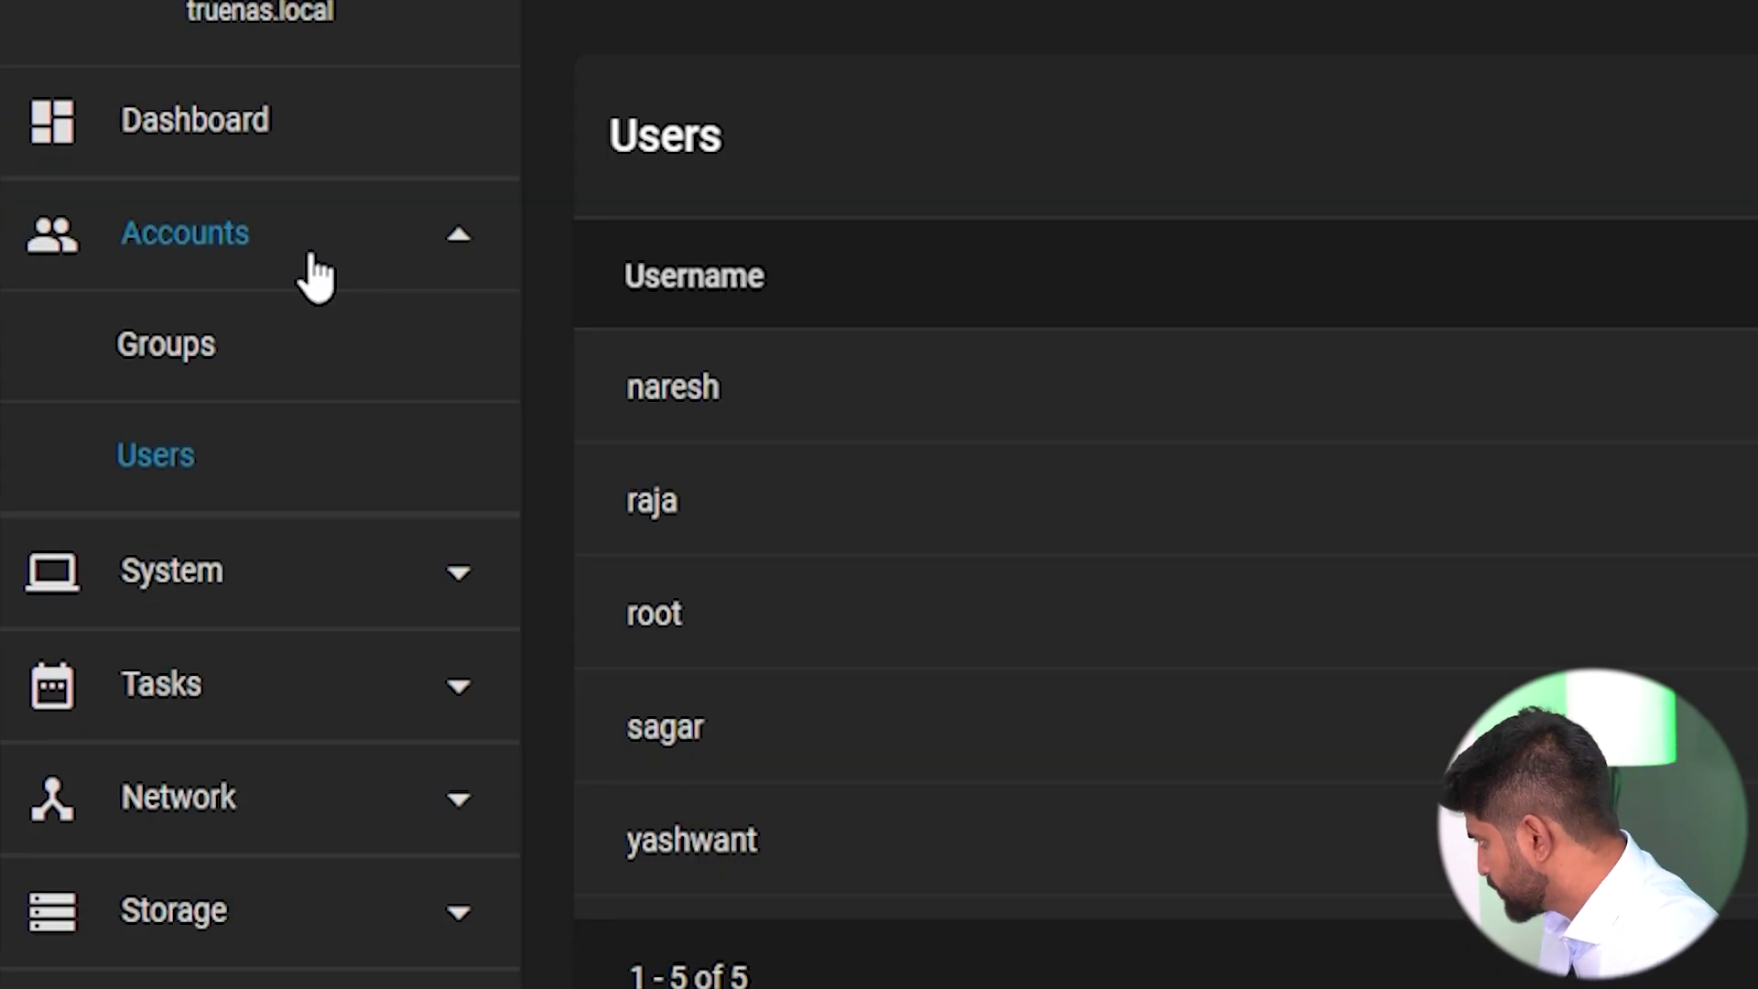
Collapse the Accounts menu and go to the Storage Pools page.
click(314, 275)
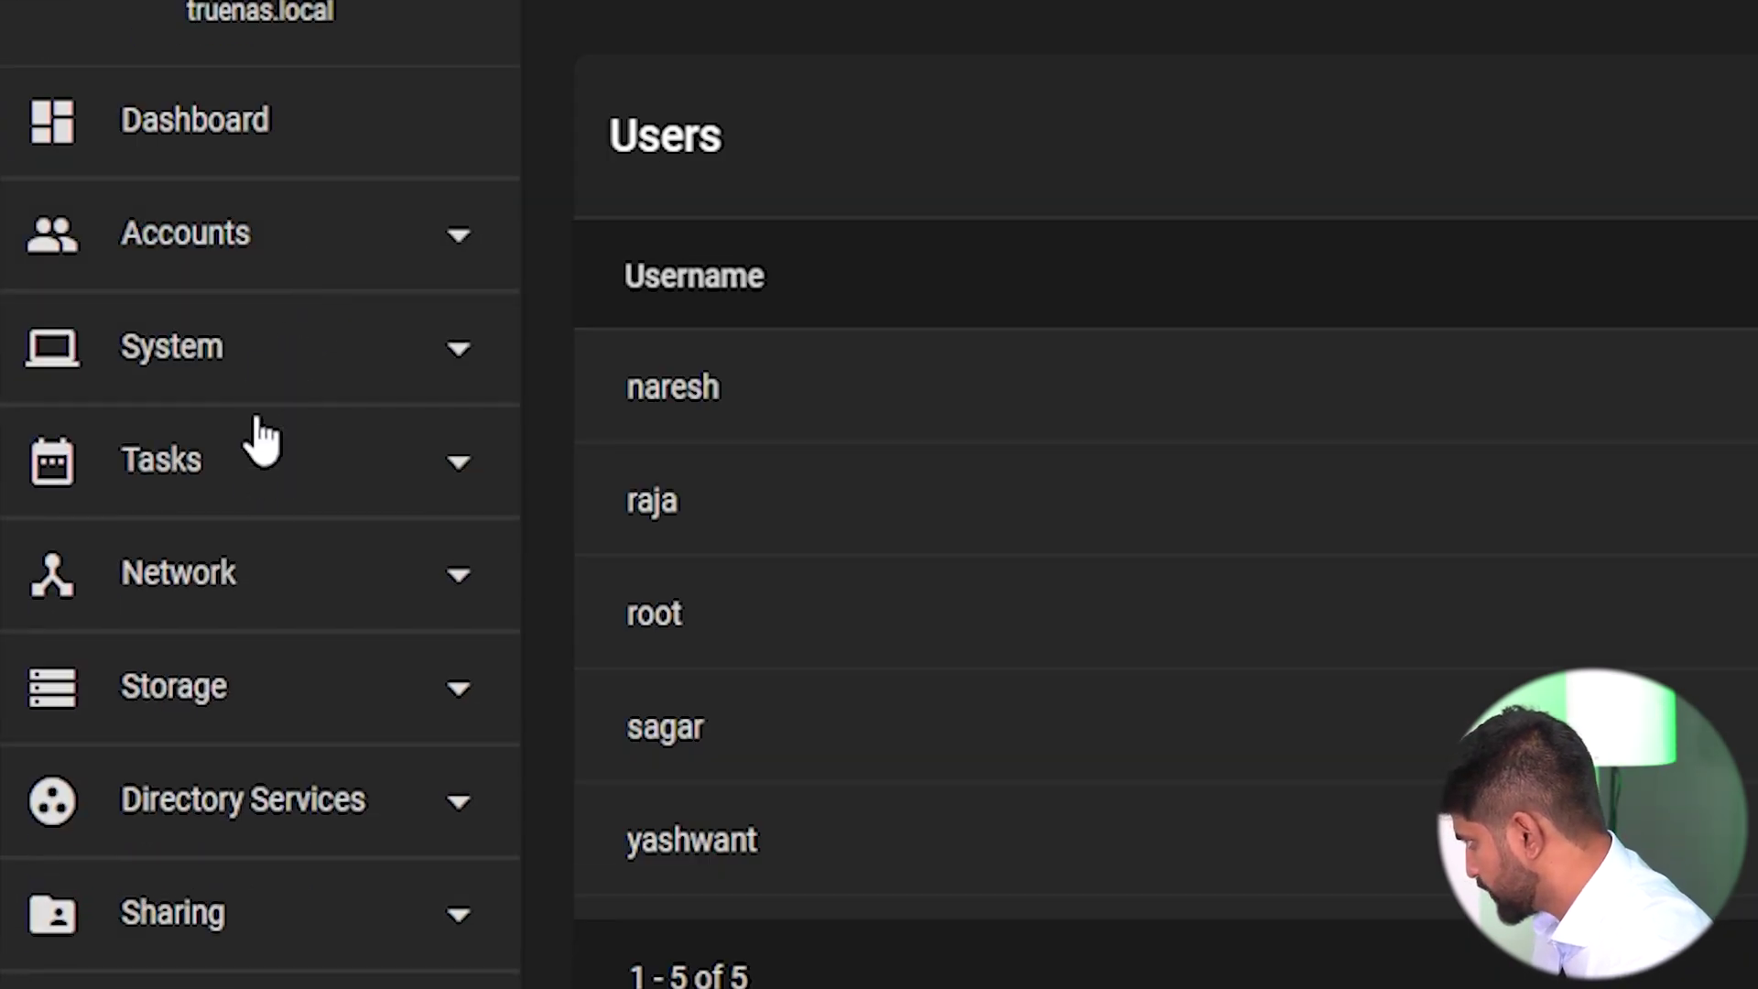
click(232, 714)
click(233, 823)
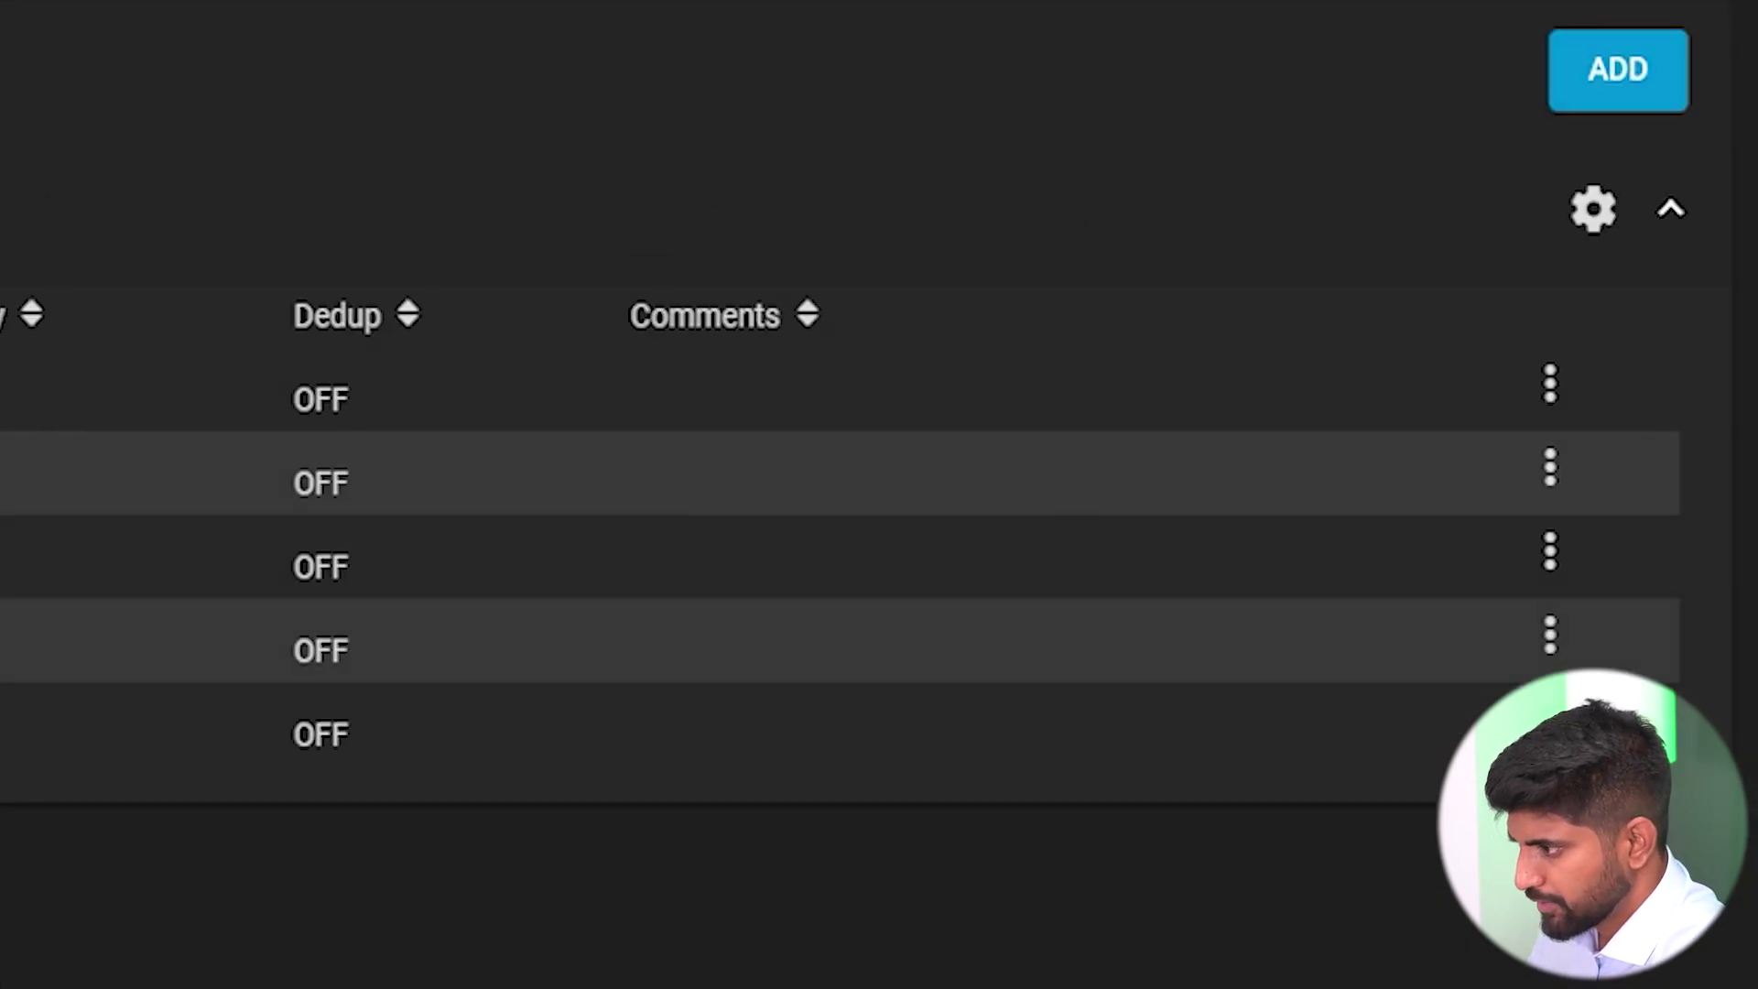
Edit the Accounts dataset's permissions, replacing the owner with a department user and applying it.
click(1547, 469)
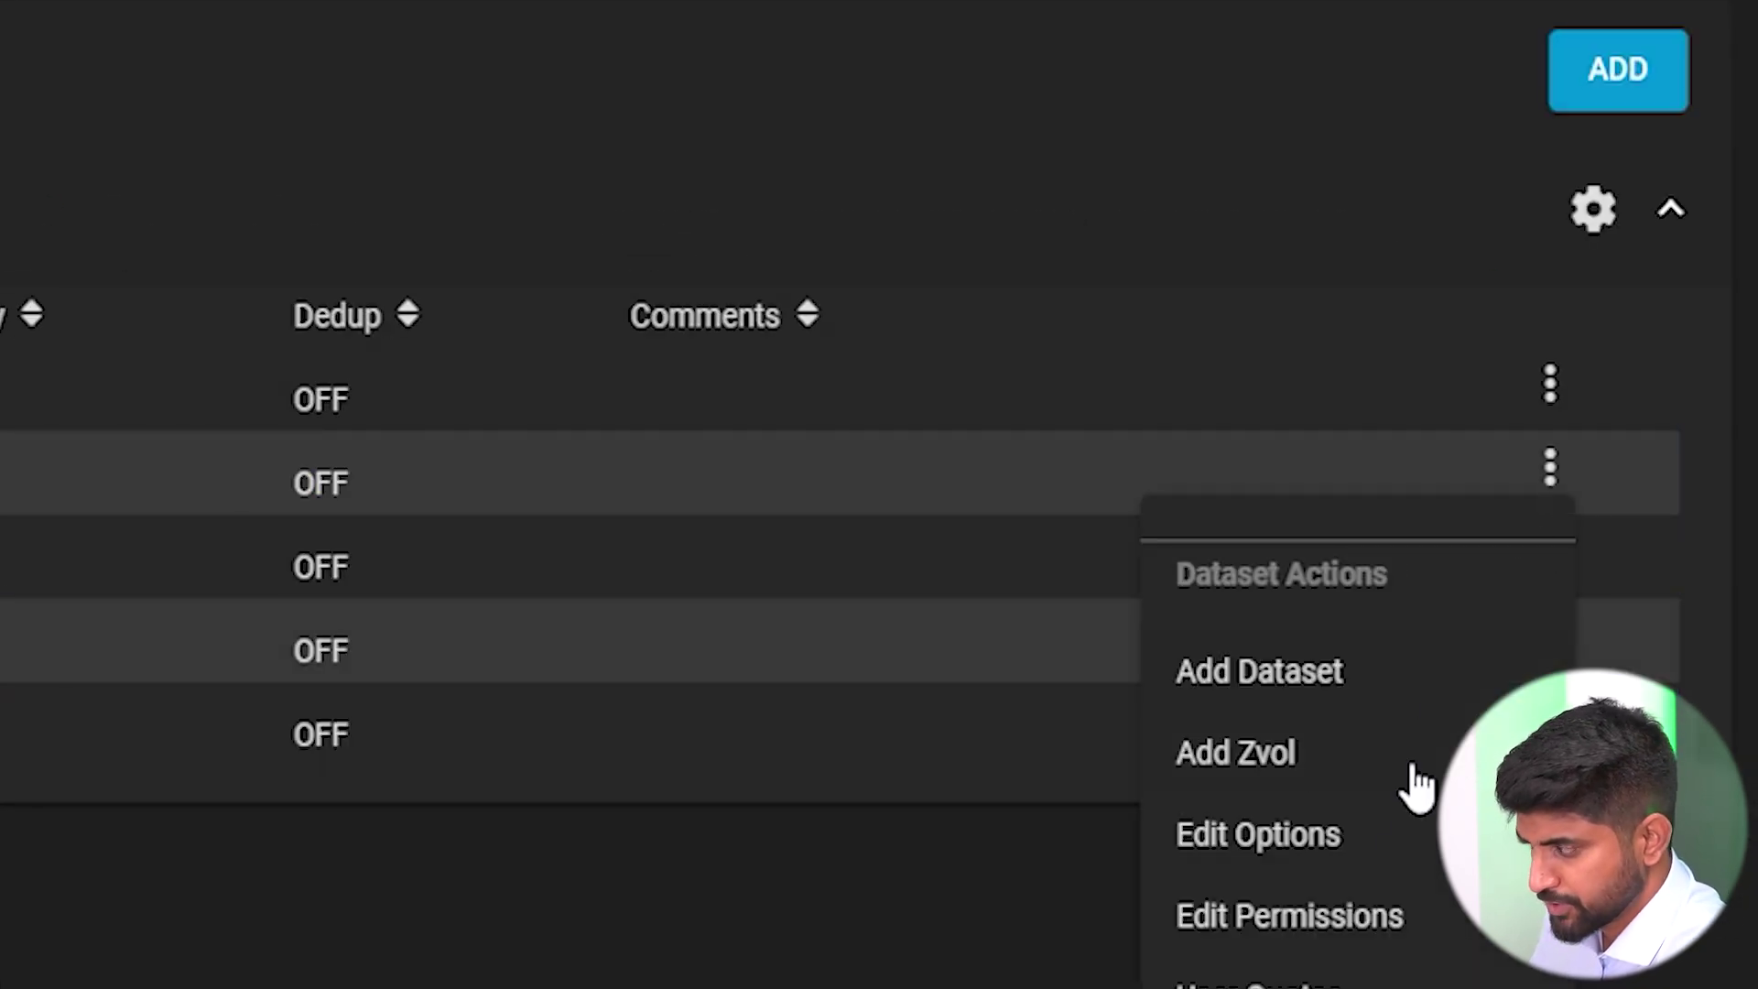
click(1370, 916)
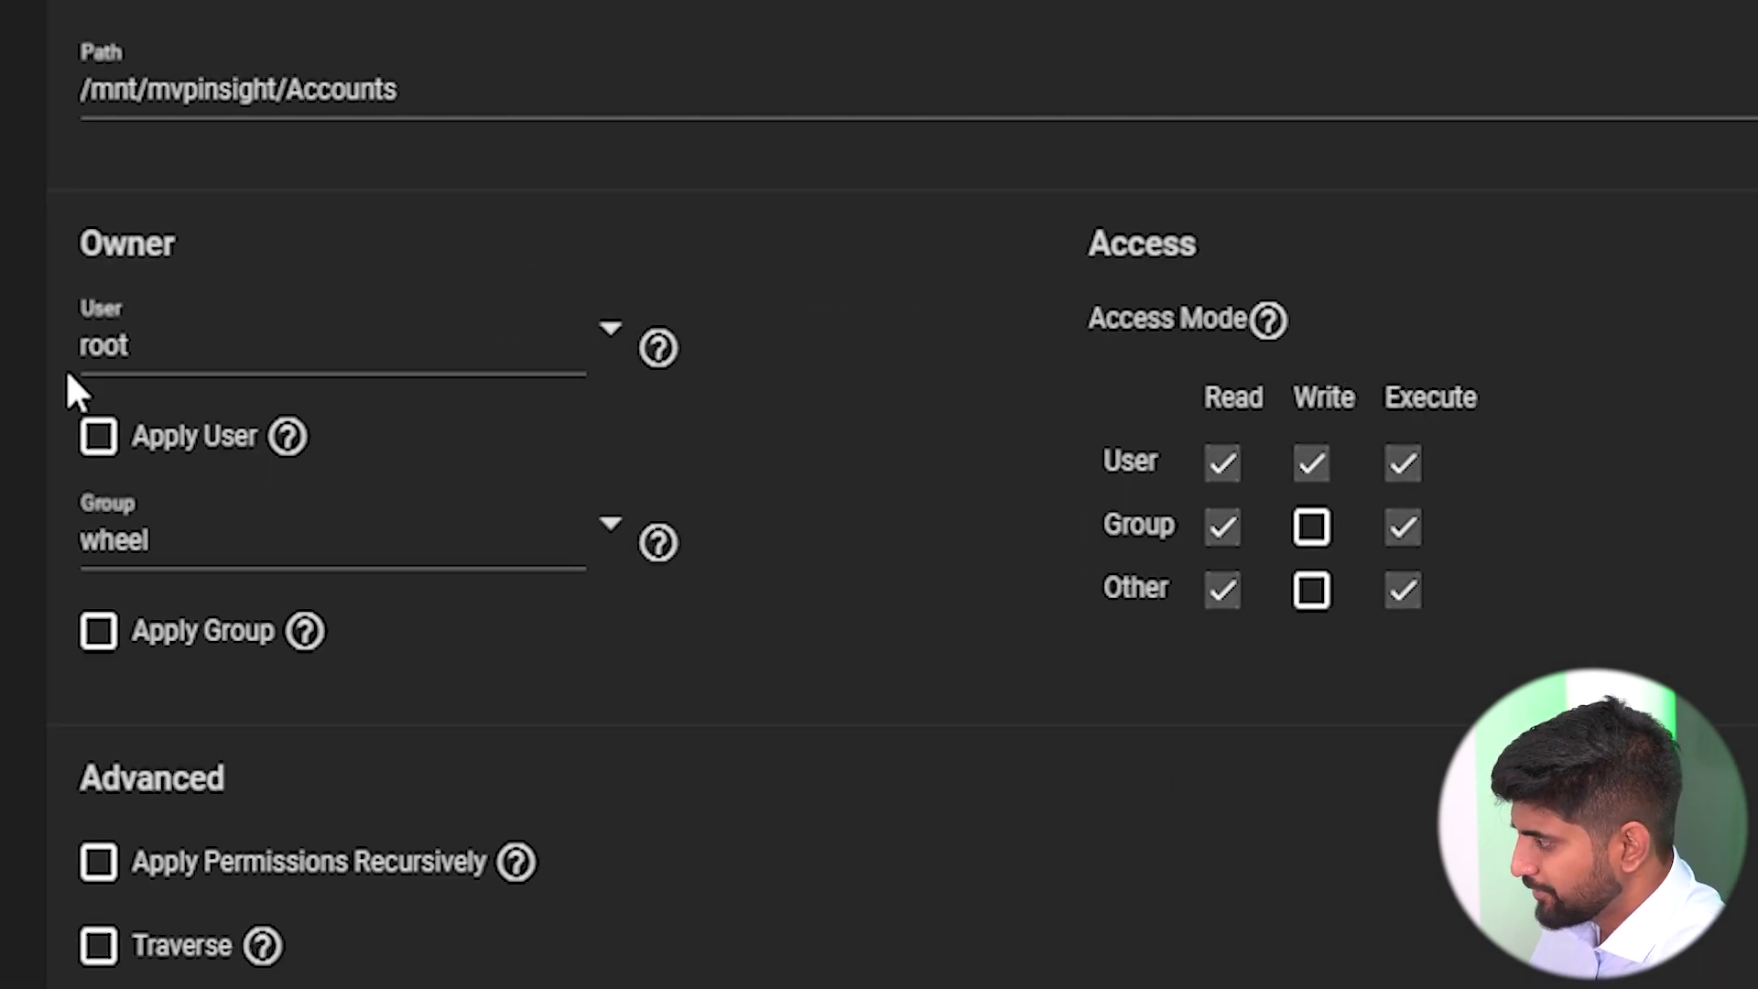
double_click(141, 363)
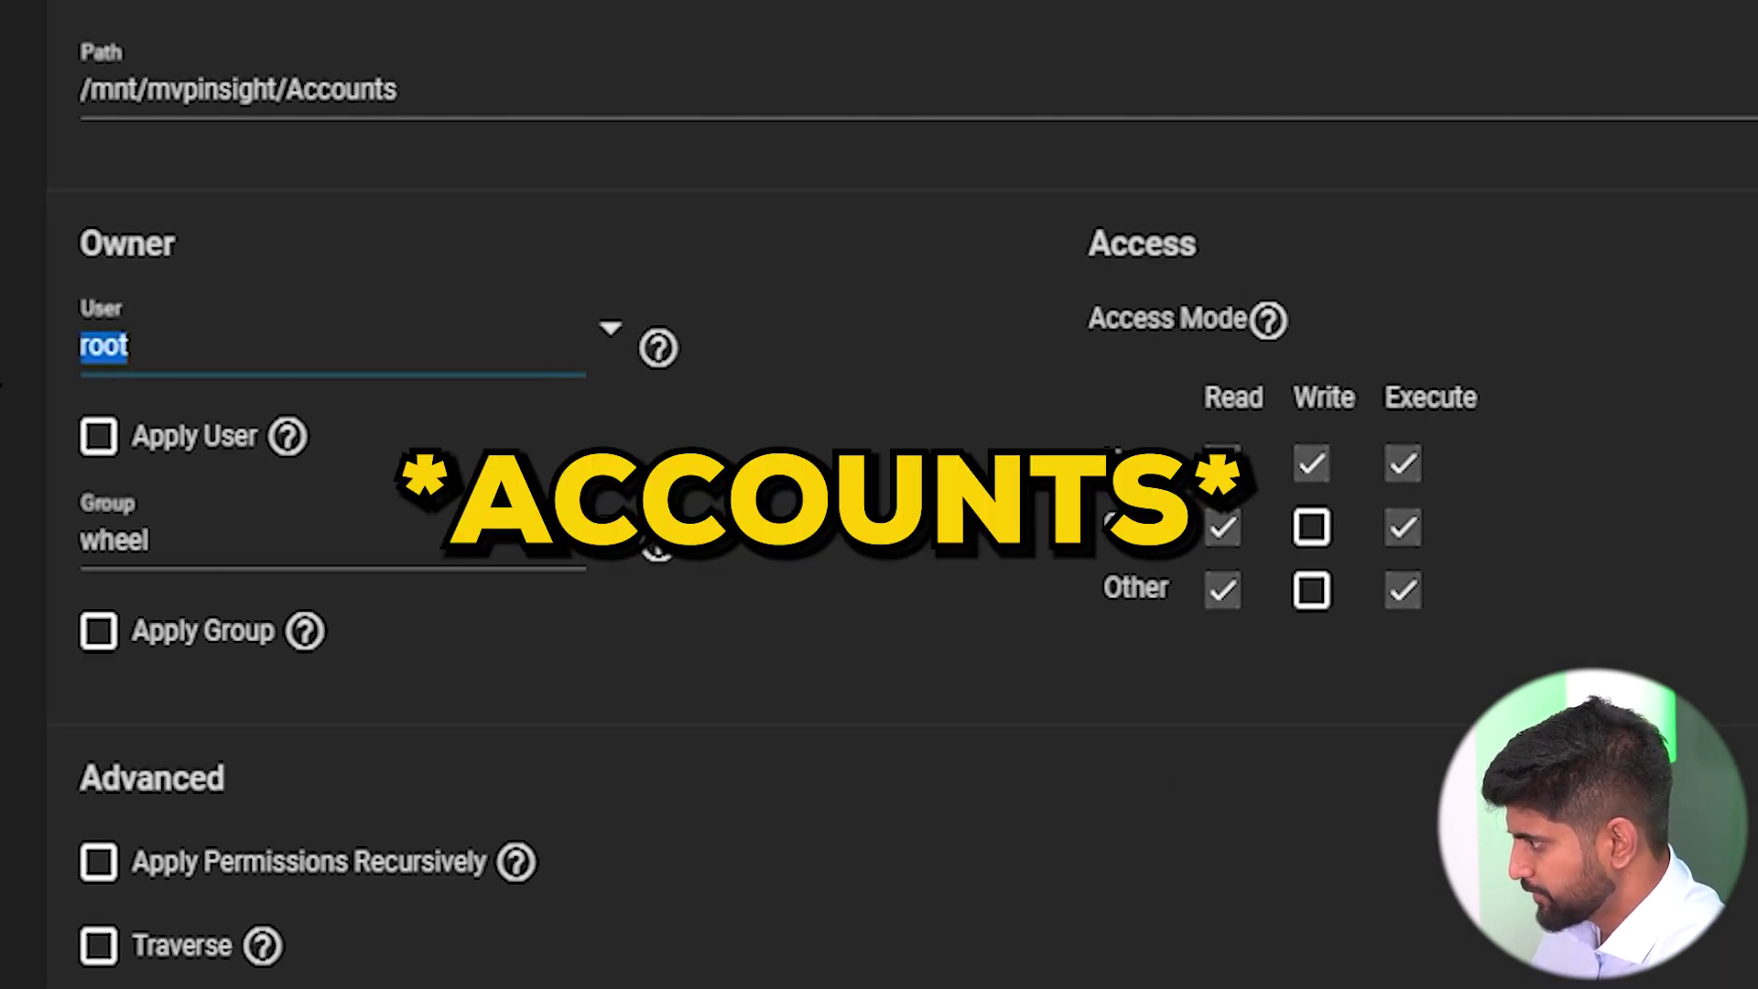
text(S)
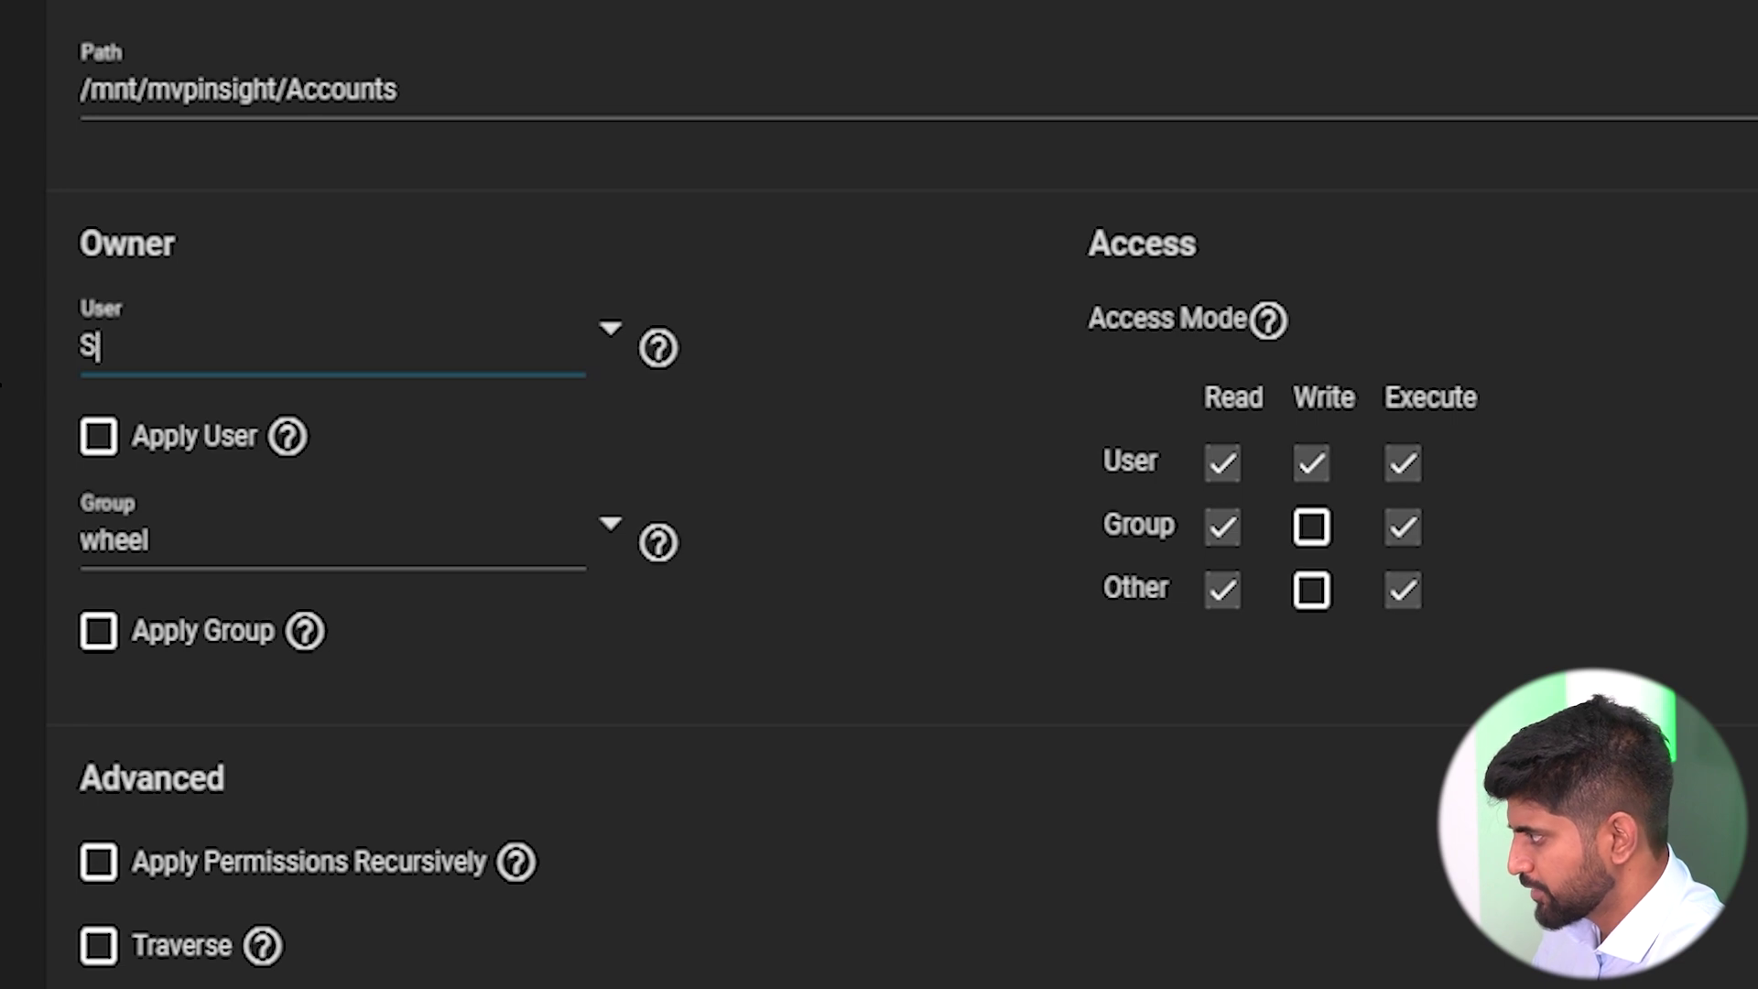
text(agar)
click(98, 436)
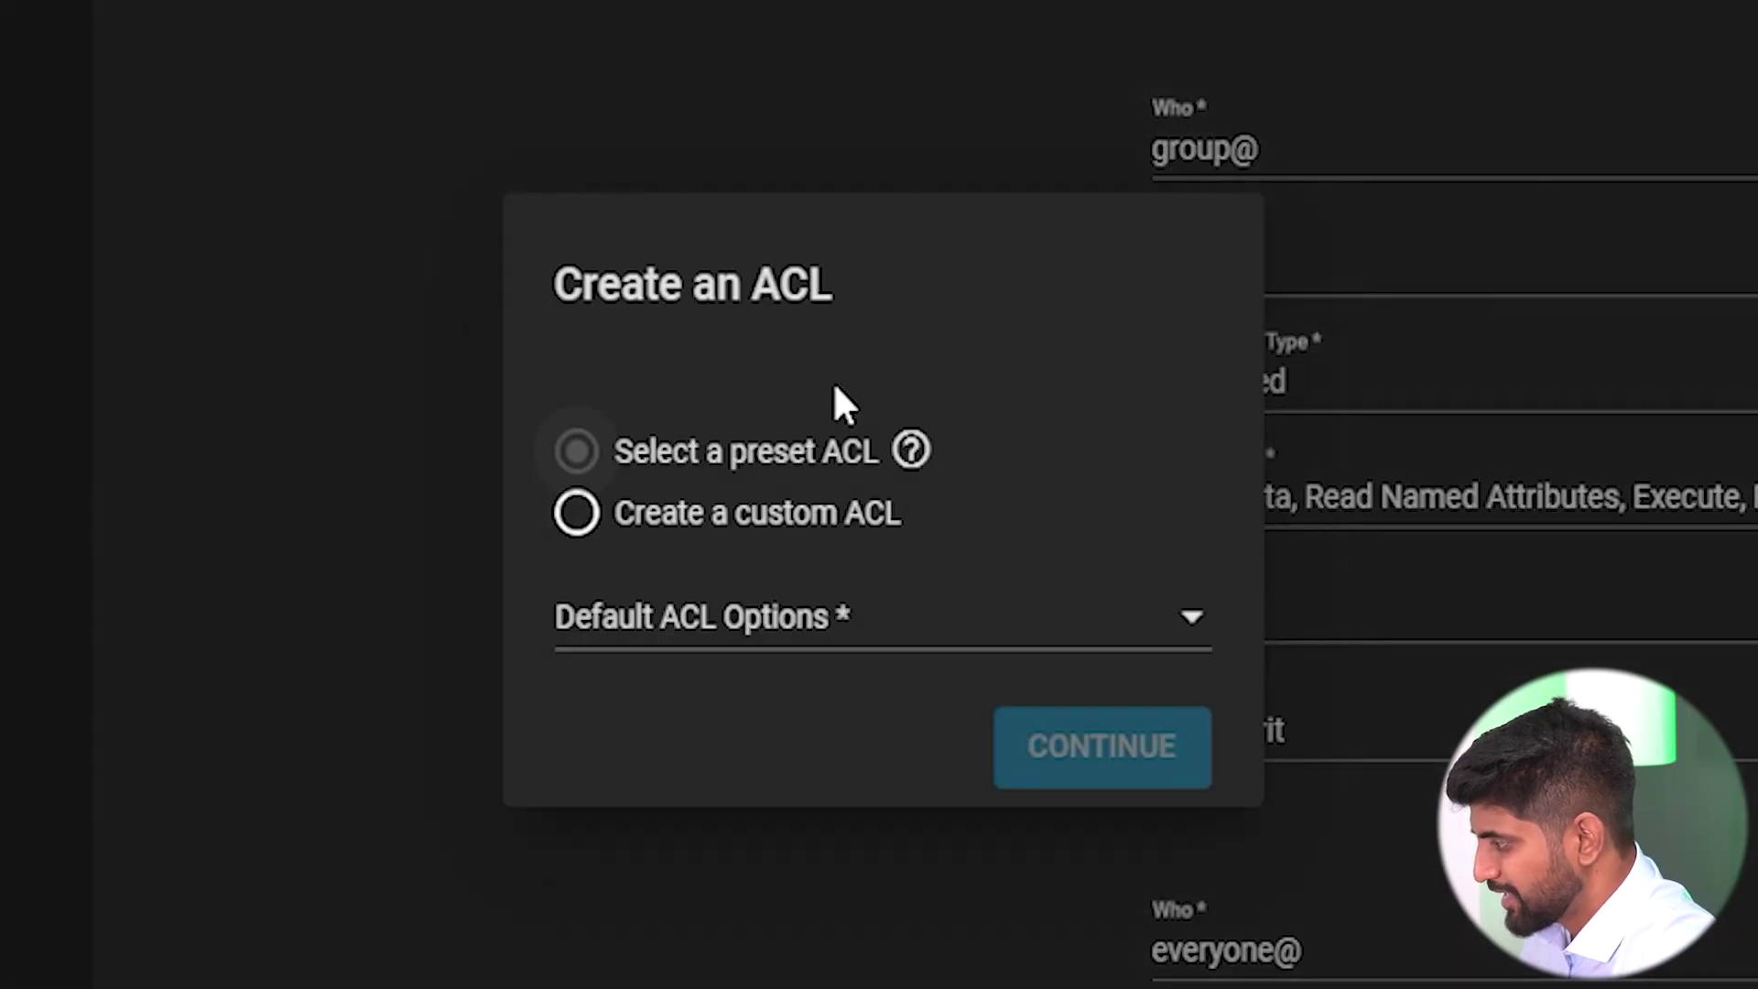
Start a custom ACL with the department user as owner and Accounts as owning group.
click(719, 522)
click(1071, 700)
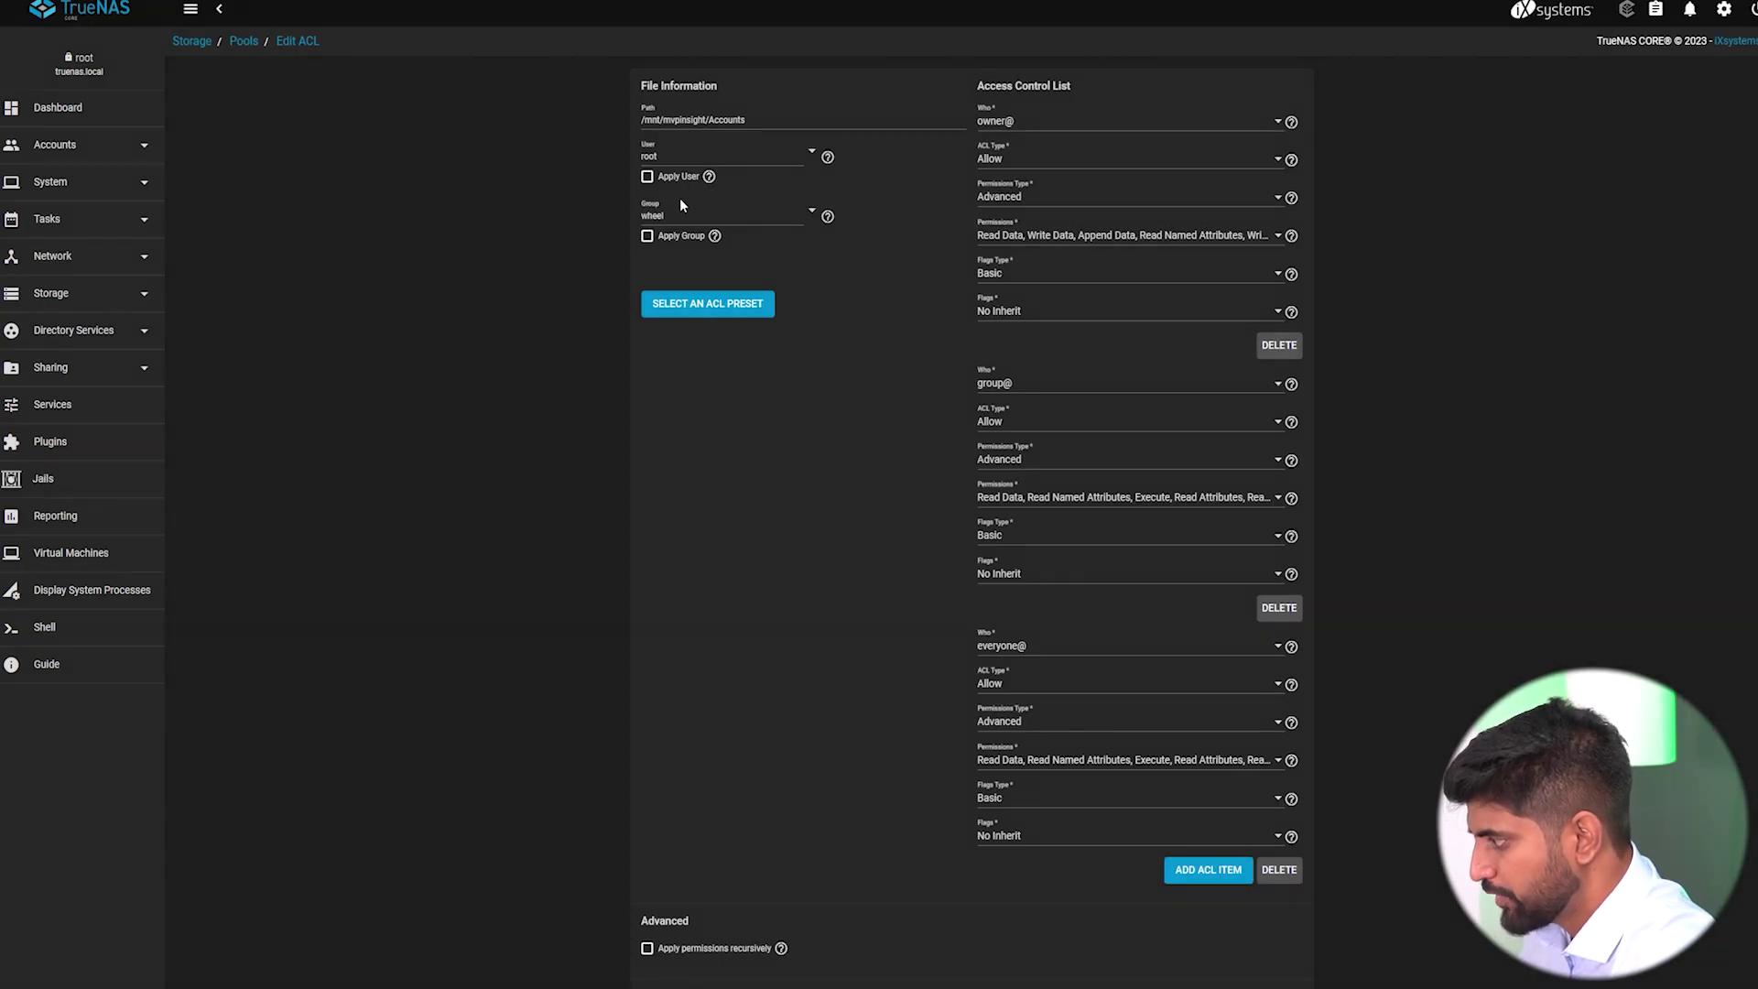
click(814, 150)
scroll(865, 312, down, 15)
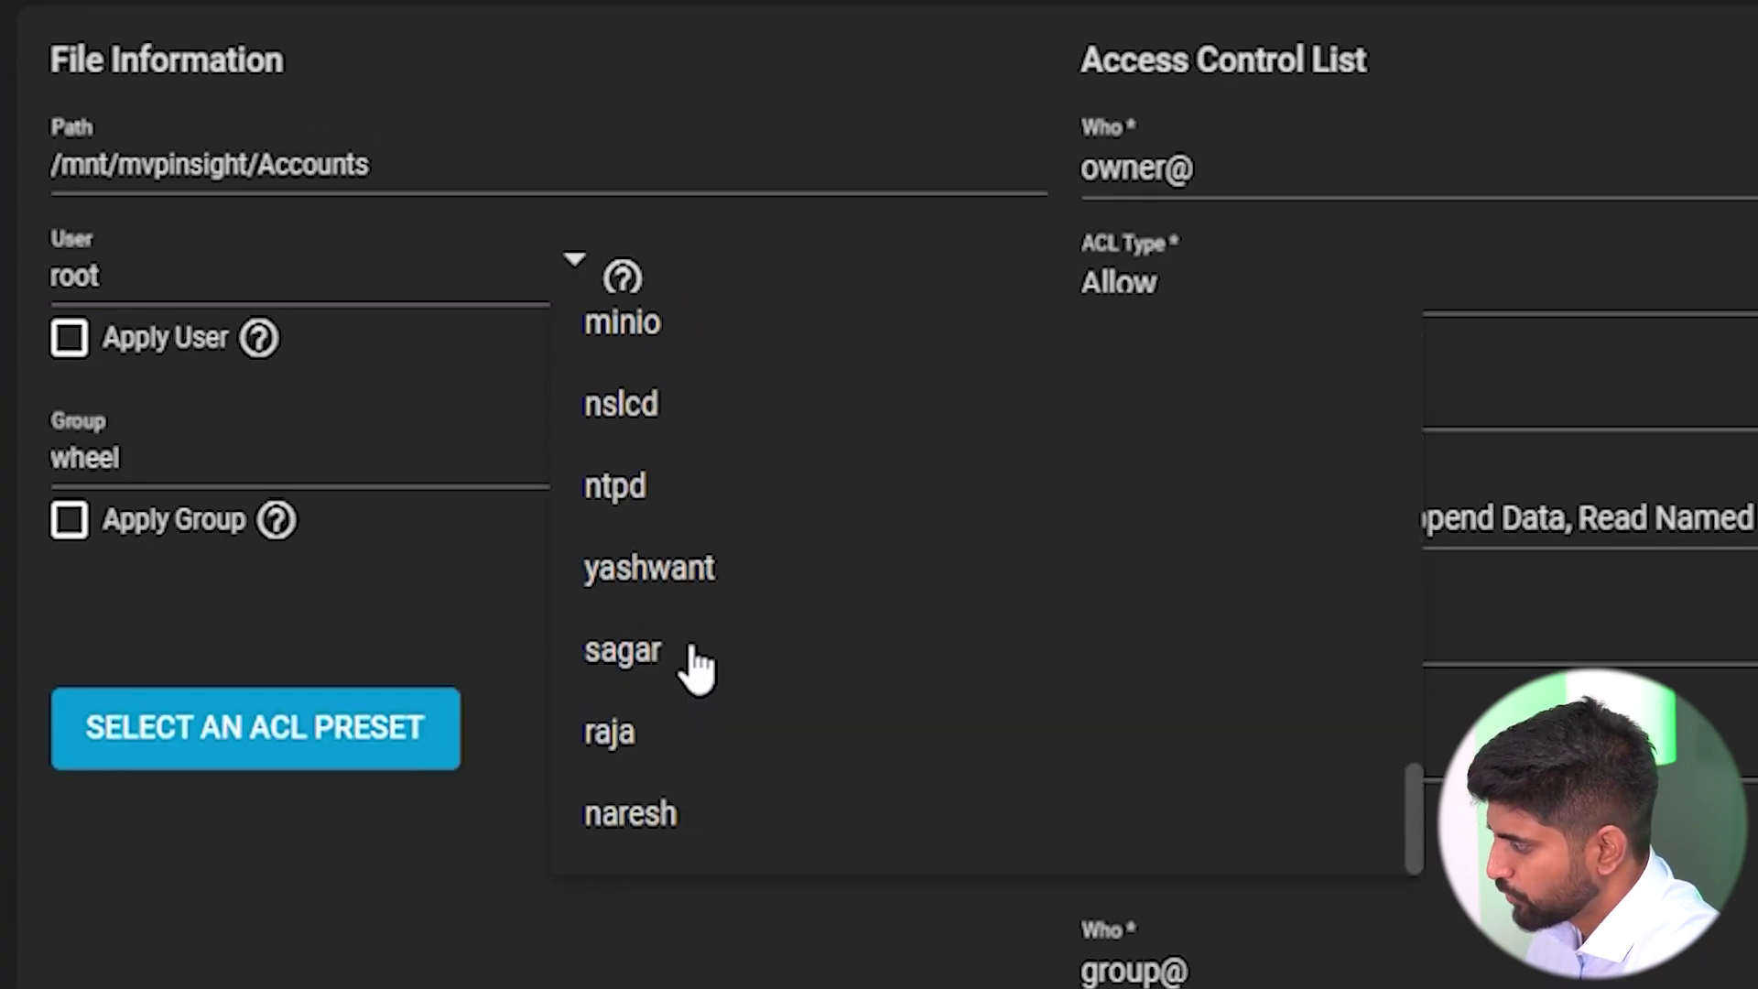
click(623, 650)
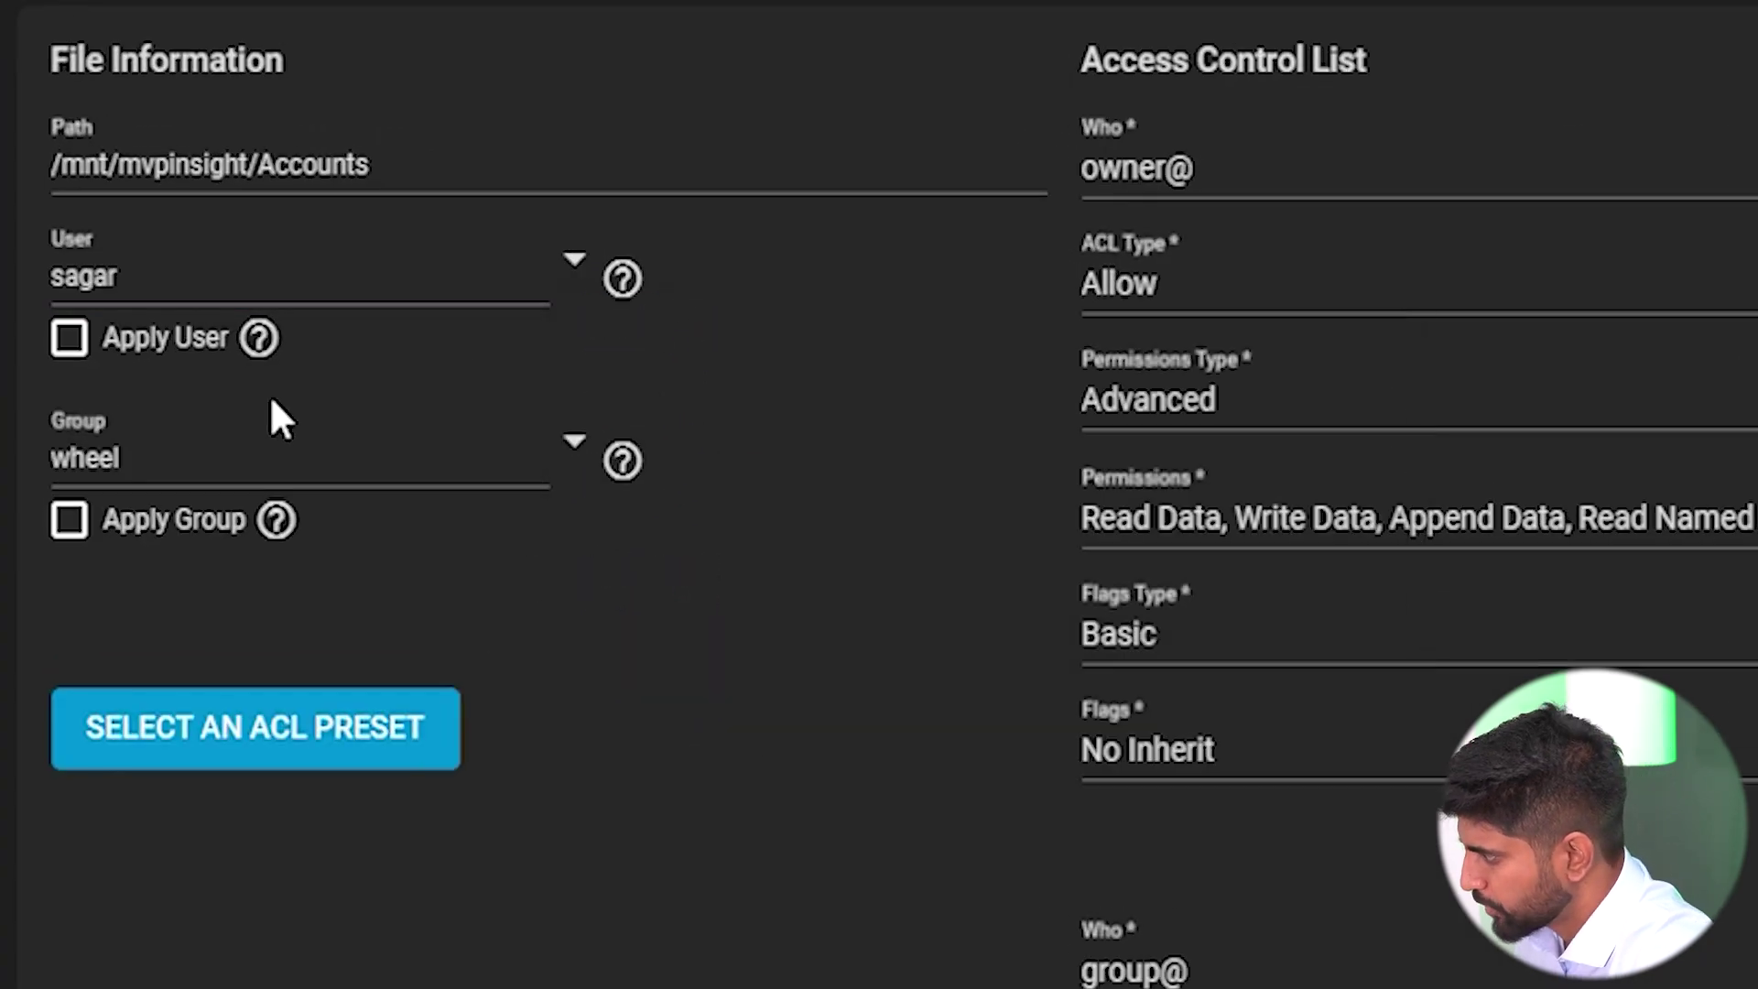
click(573, 447)
scroll(839, 887, down, 15)
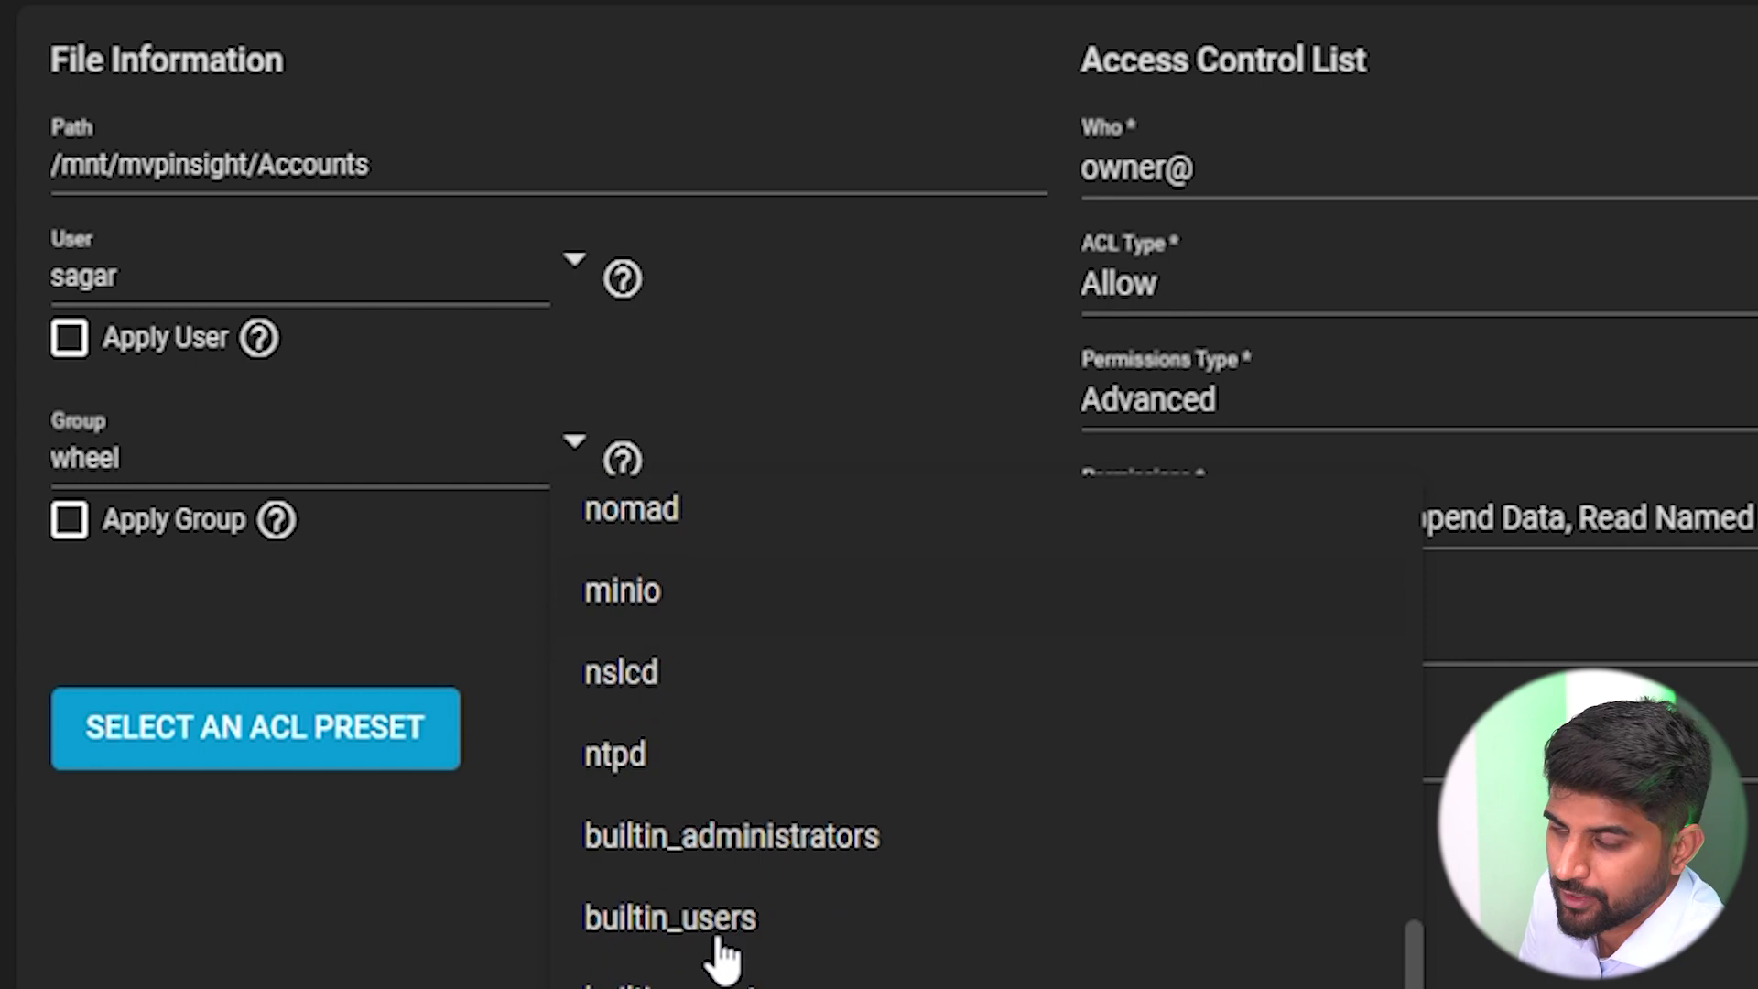
scroll(723, 956, down, 4)
click(659, 832)
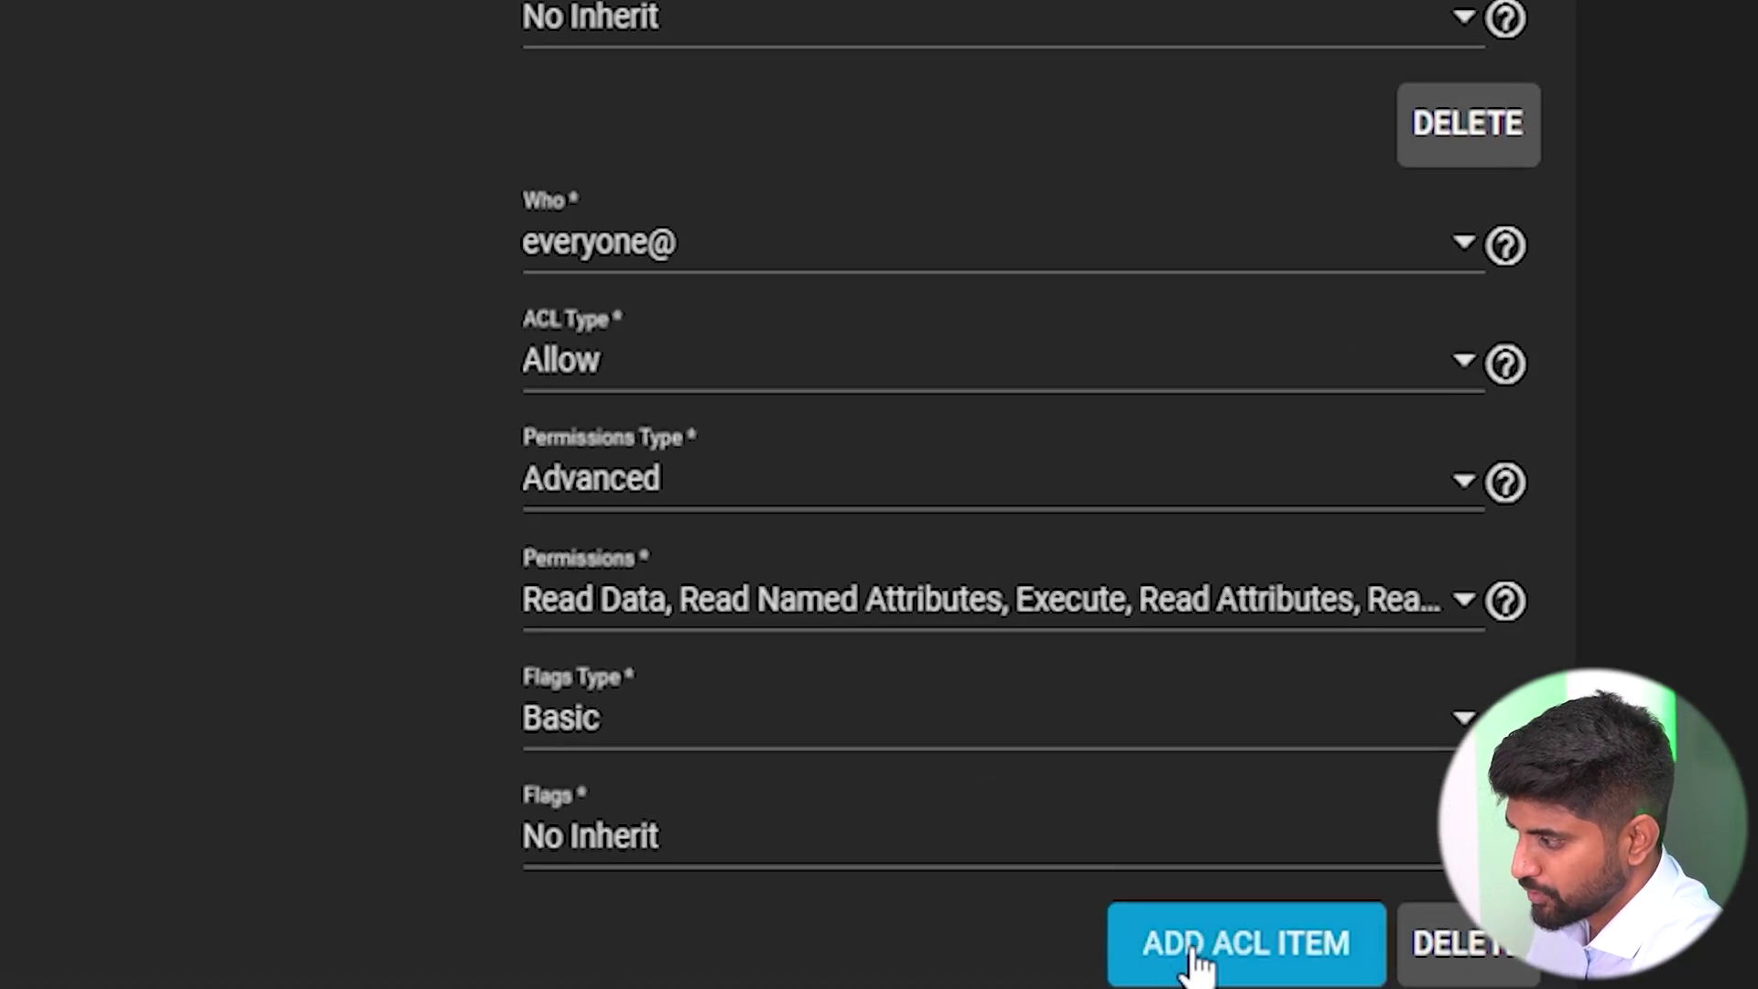
Add an ACL entry giving group IT Full Control, apply recursively, and save.
scroll(824, 733, down, 8)
click(572, 133)
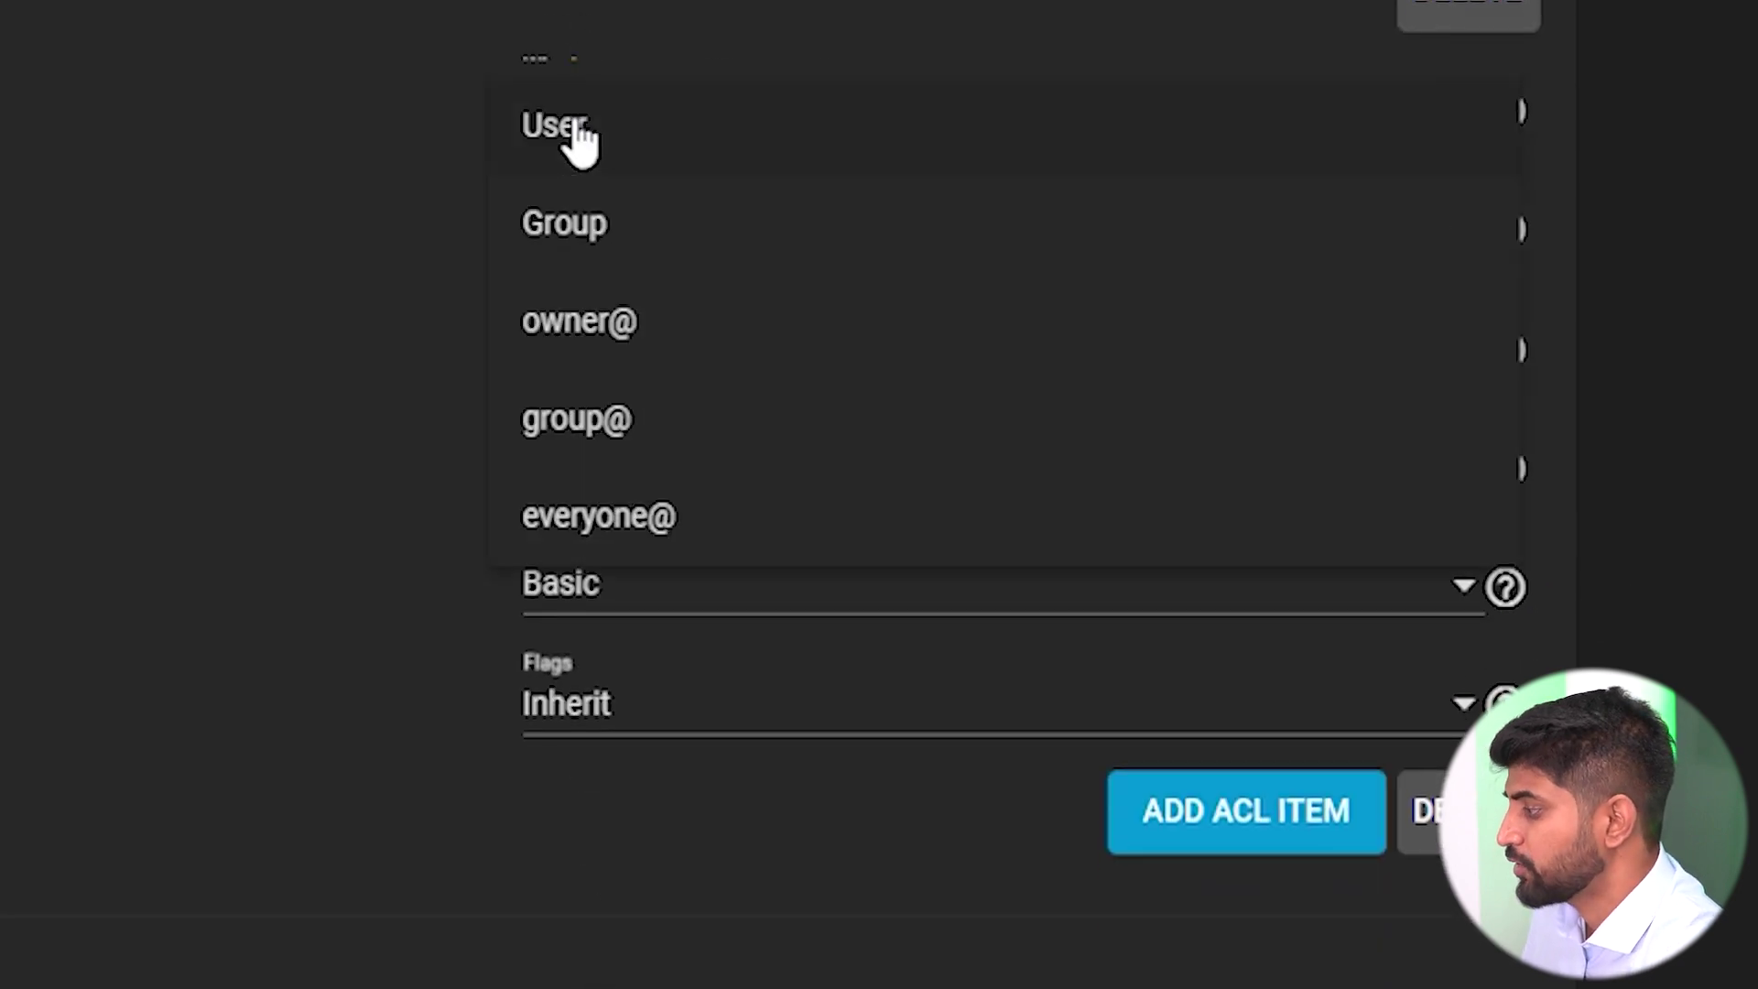
click(590, 218)
click(611, 236)
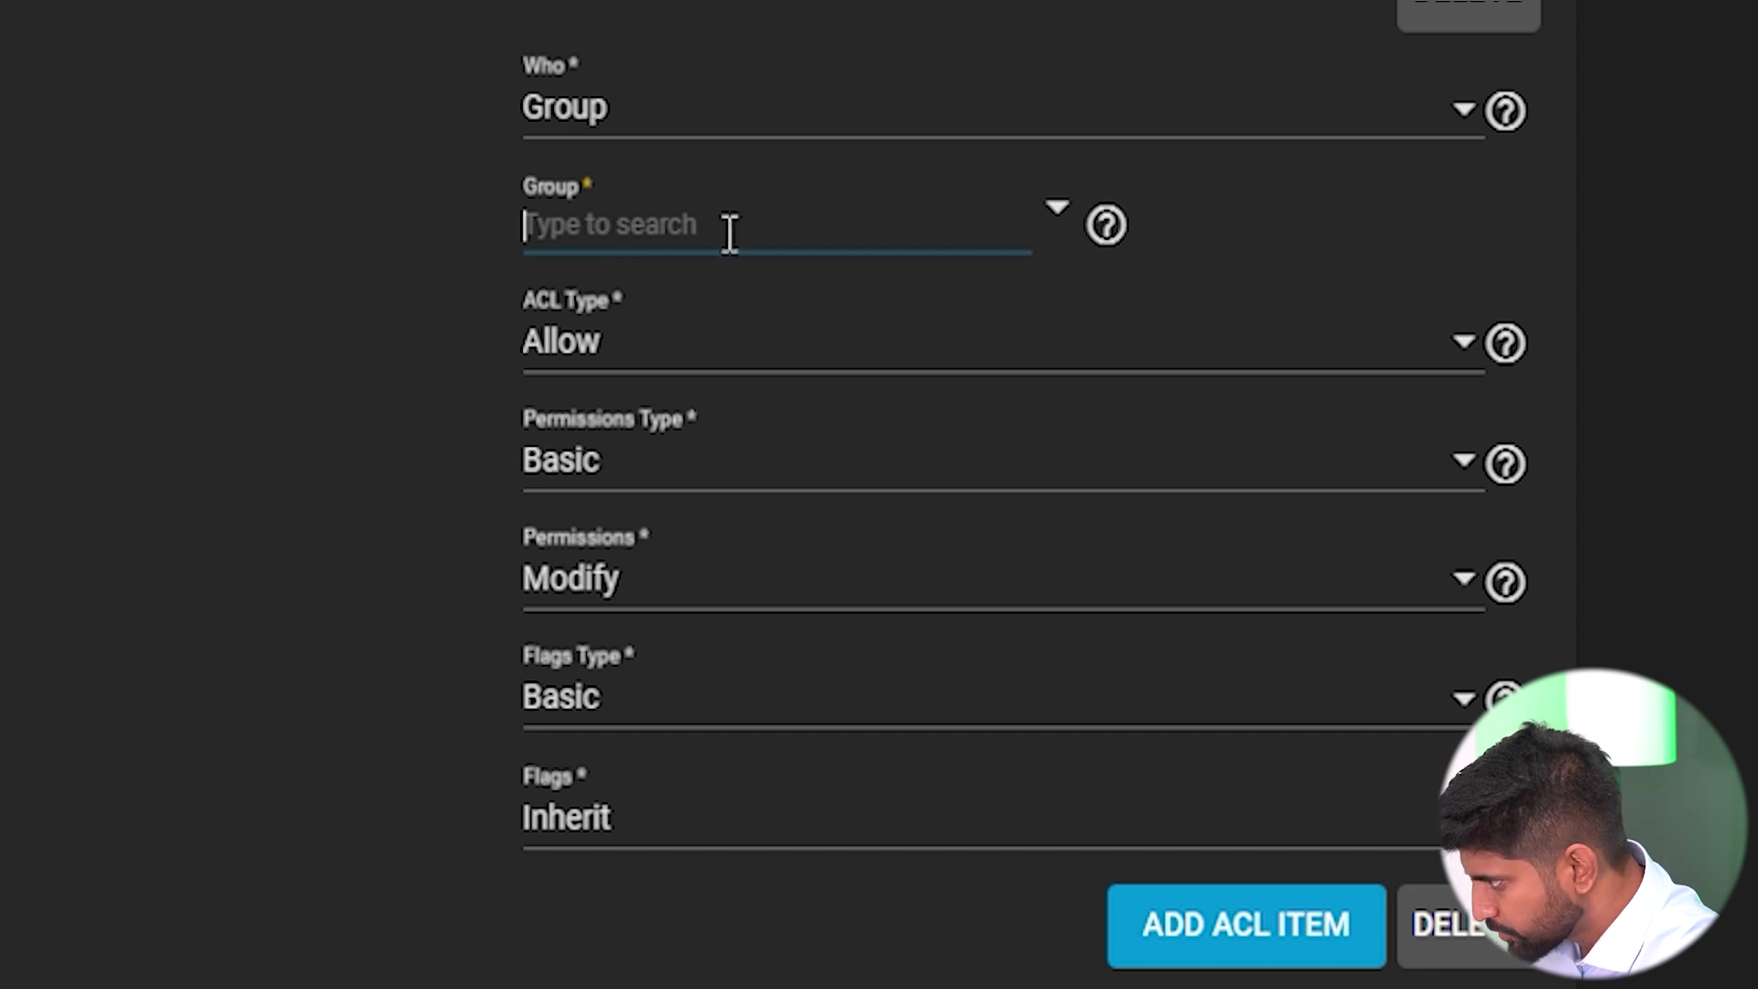
text(IT)
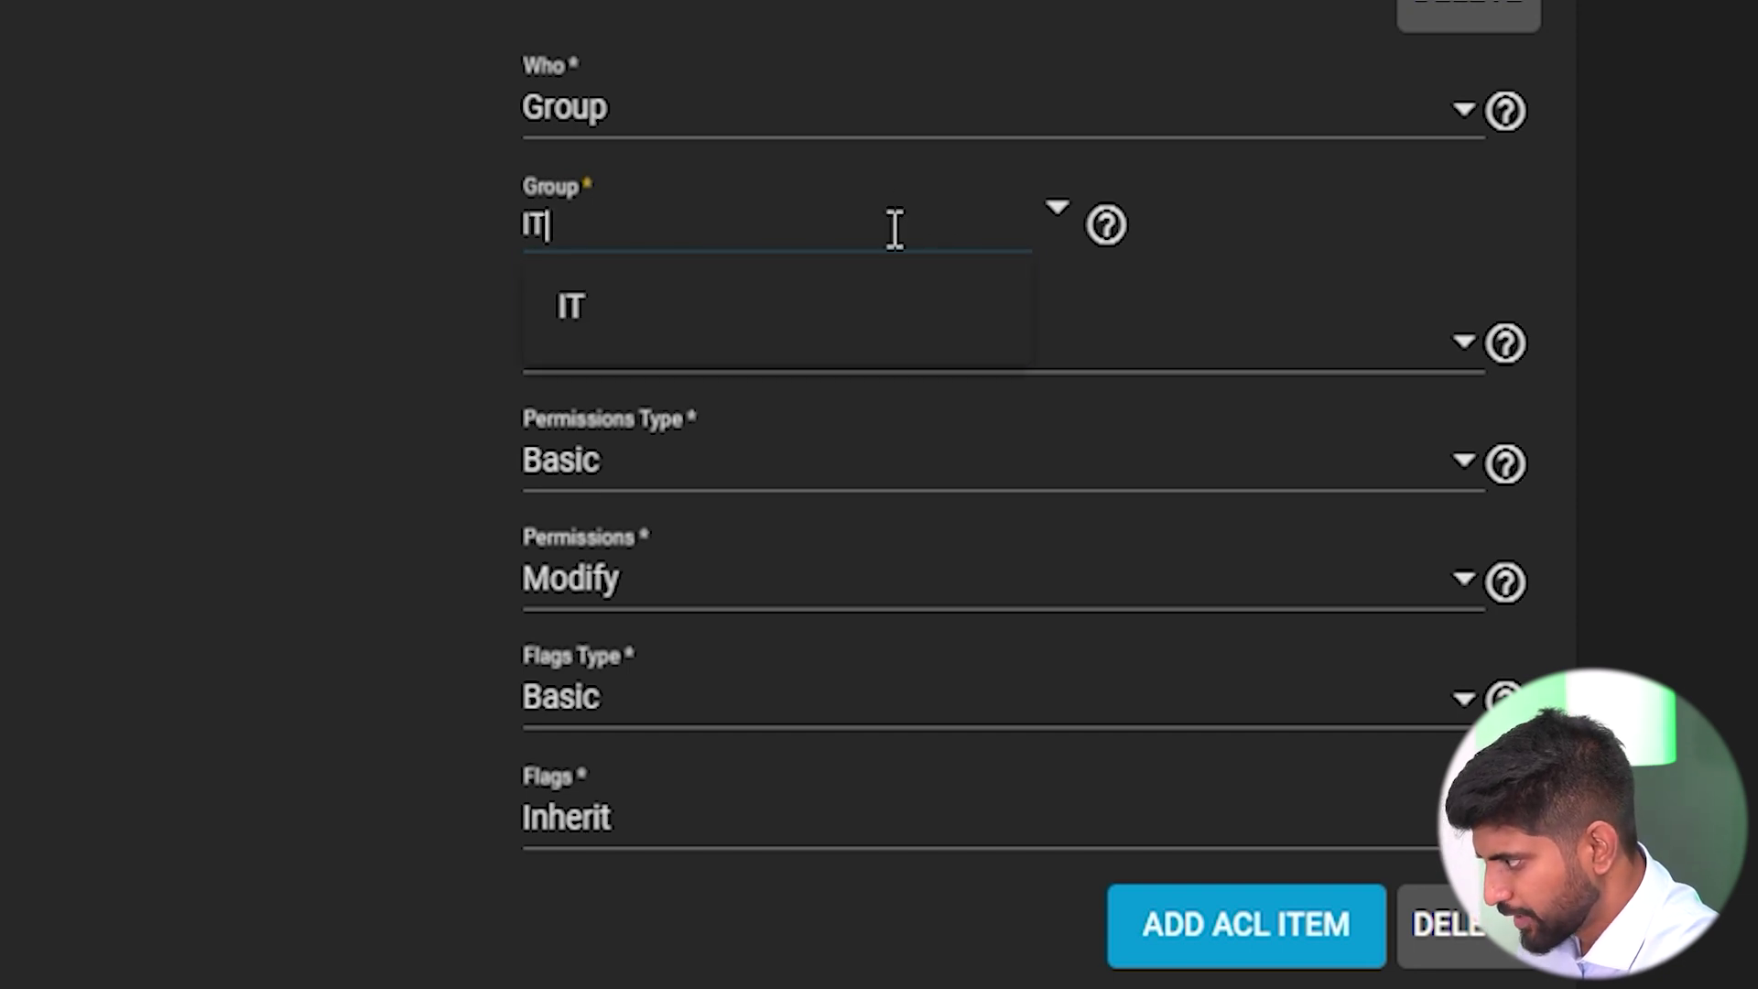
click(751, 341)
click(624, 600)
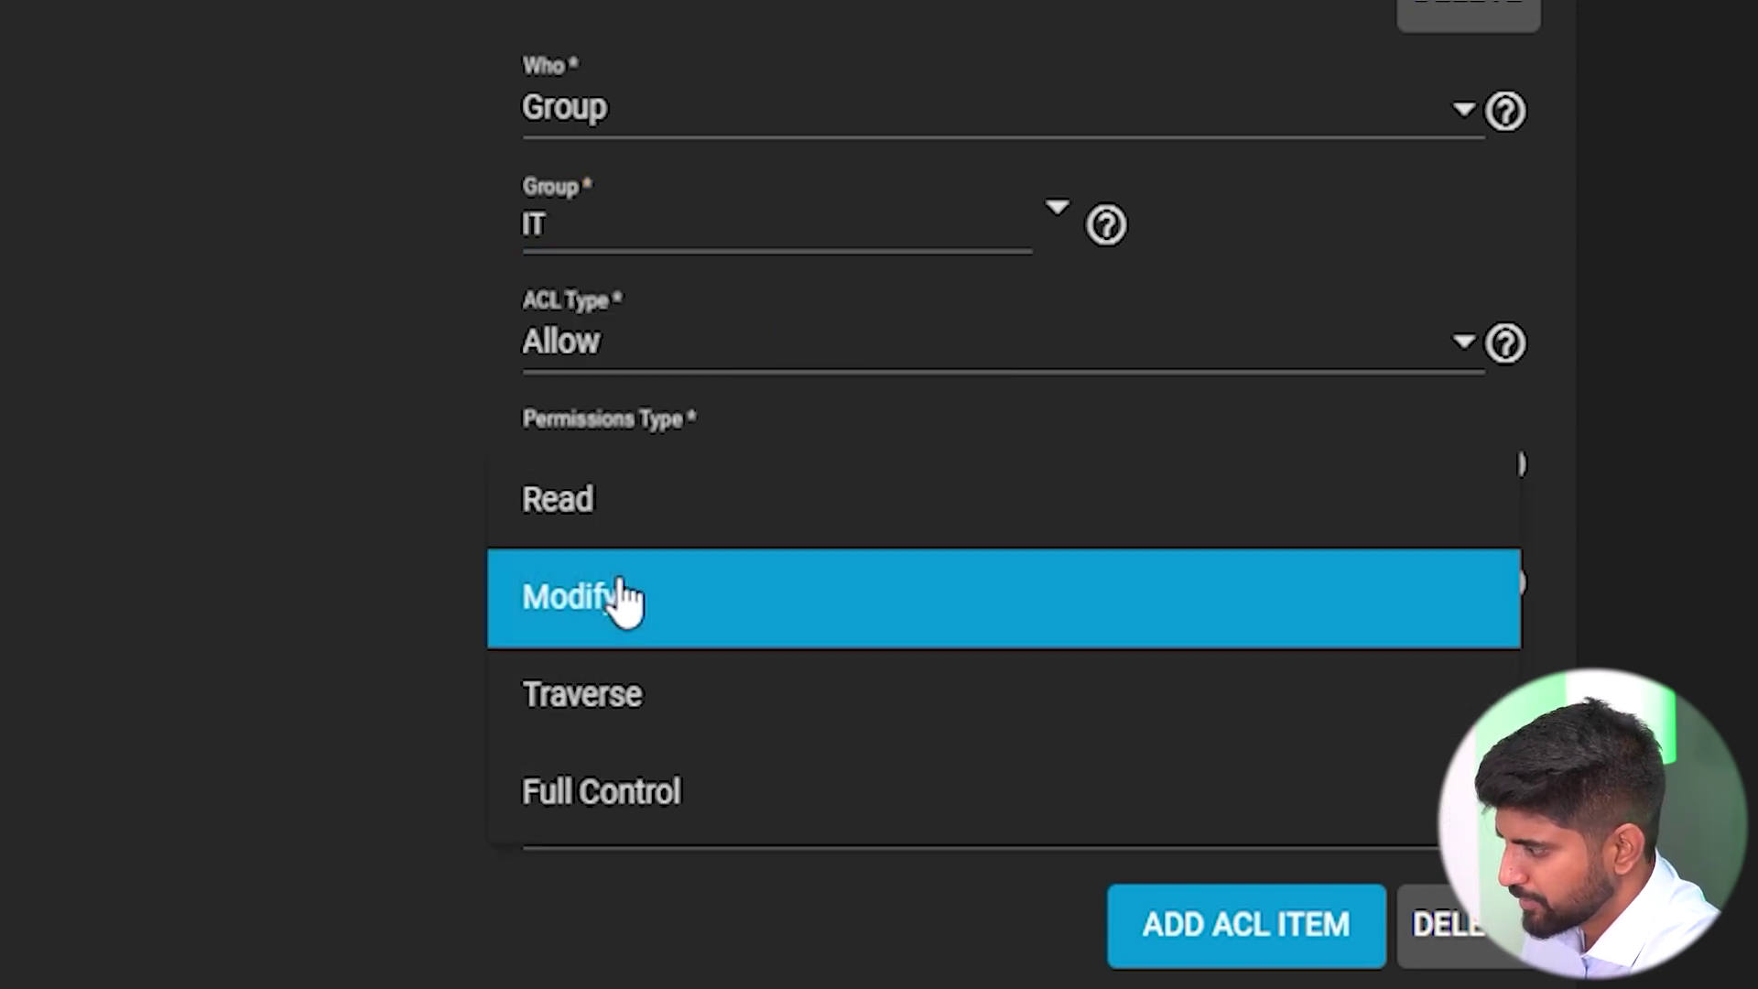
click(663, 792)
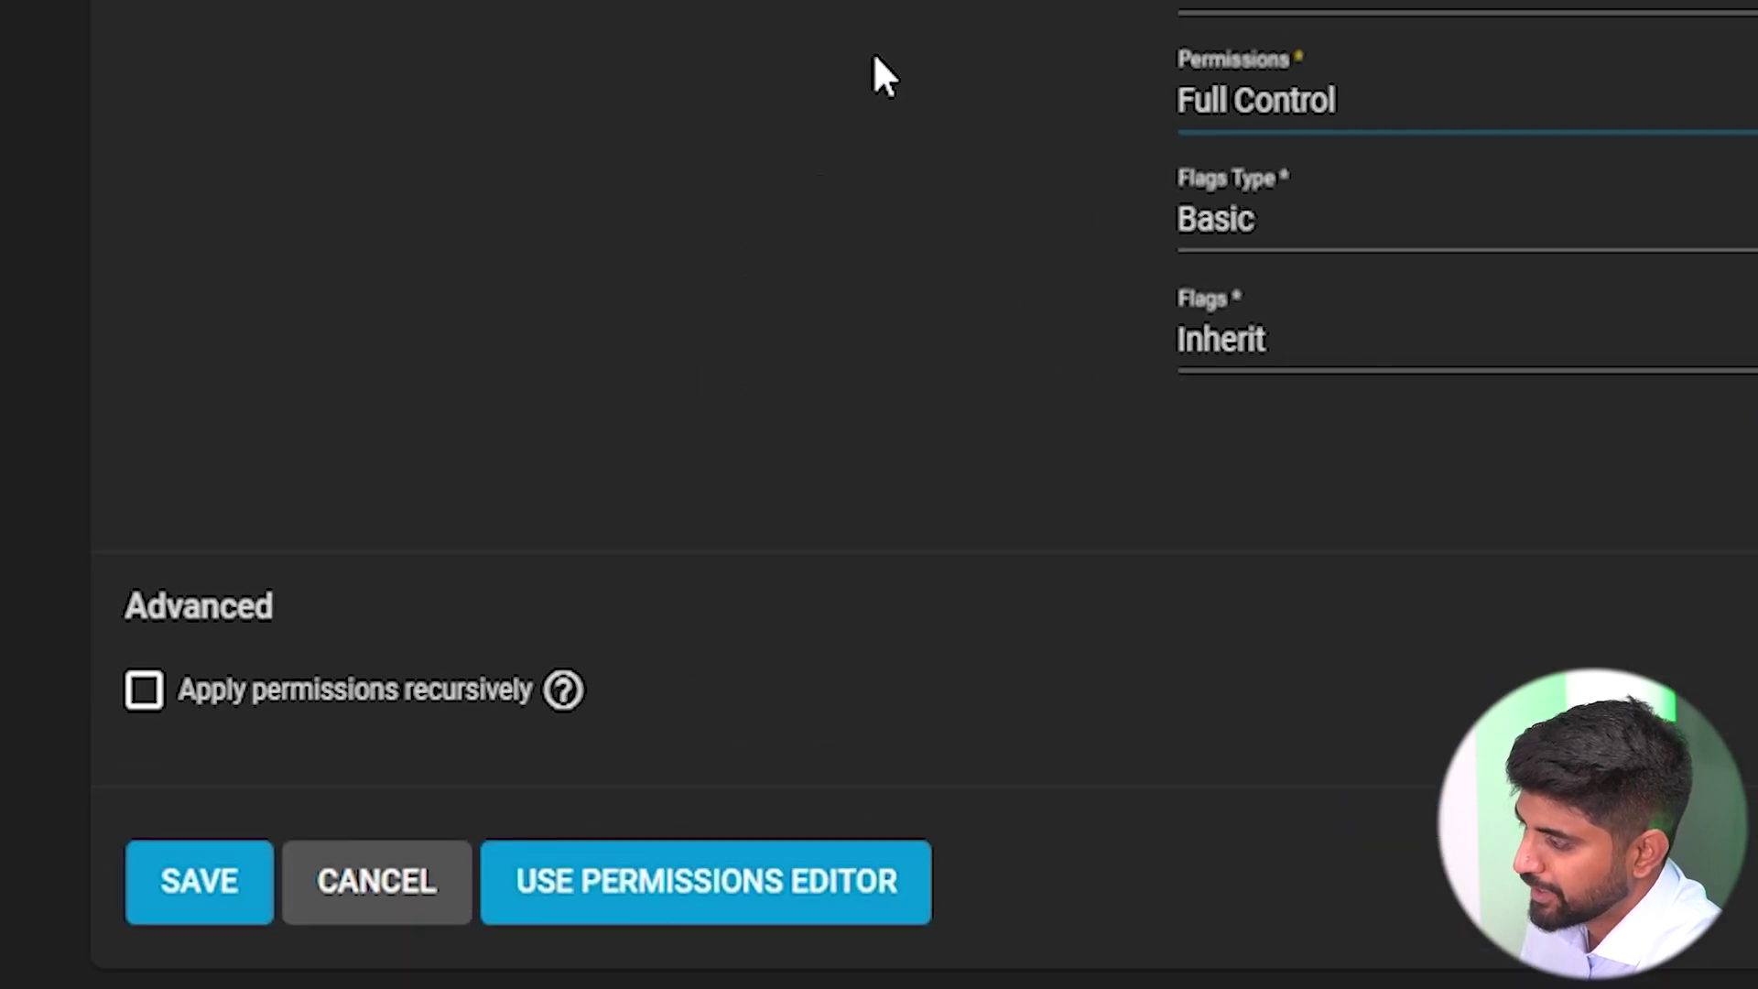
click(170, 688)
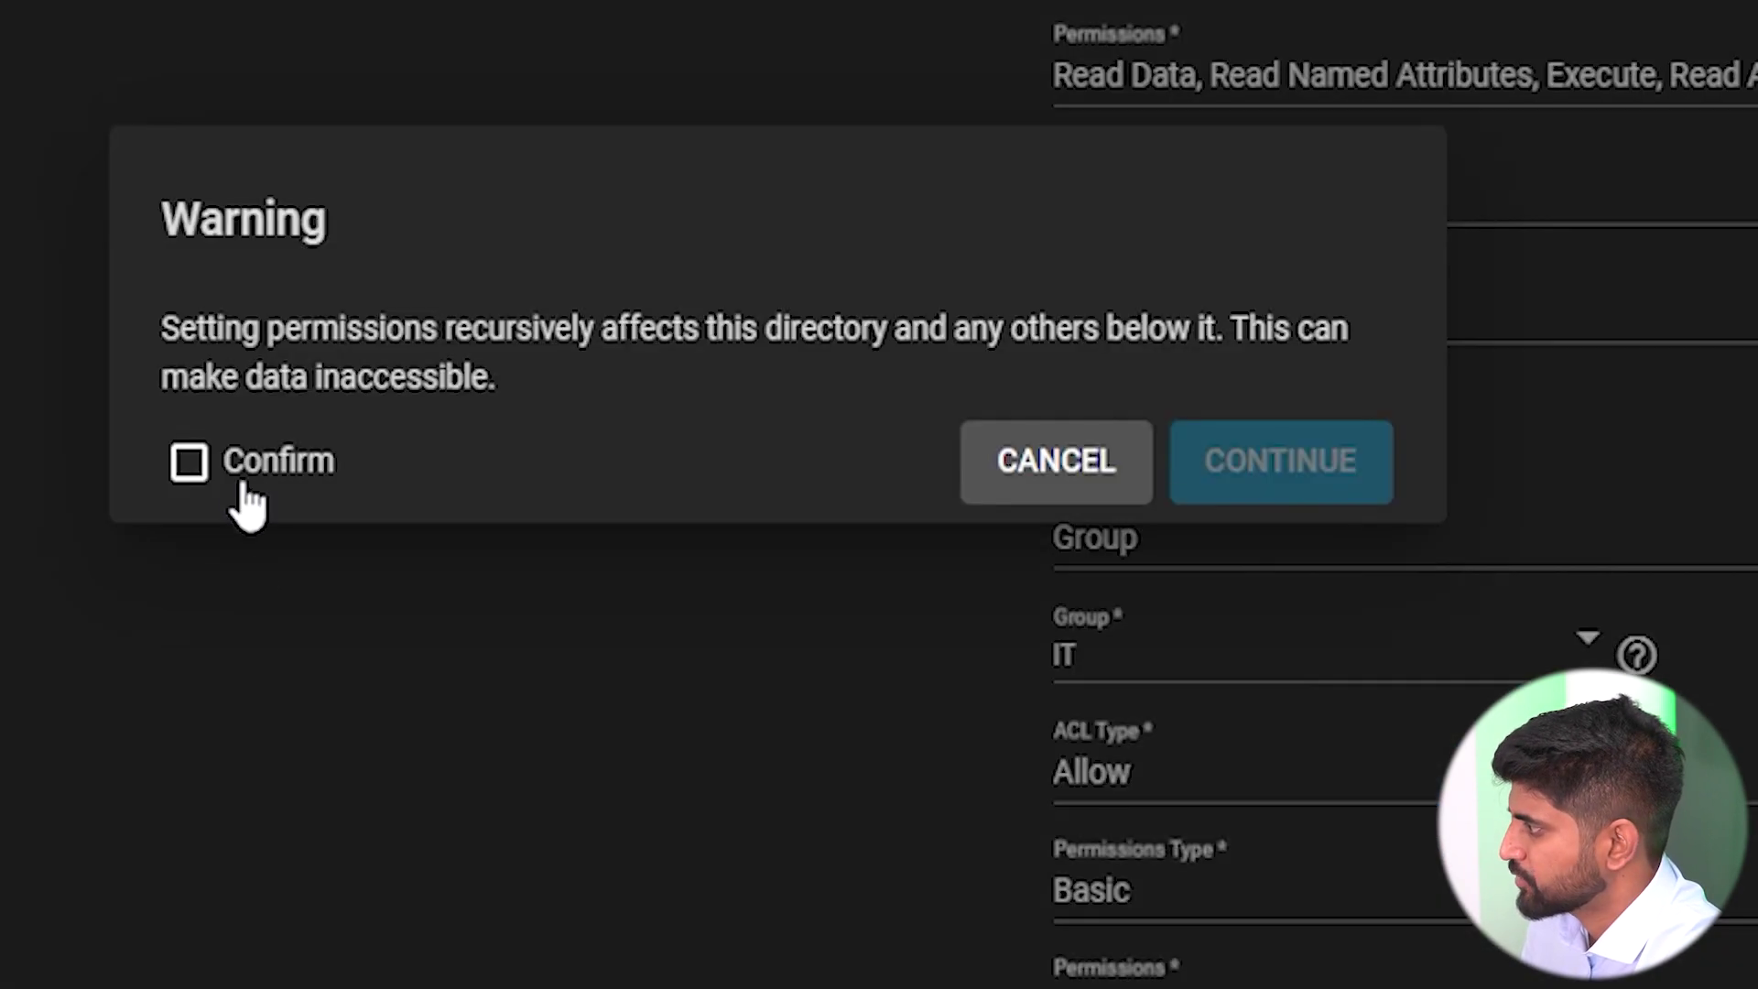
click(1364, 503)
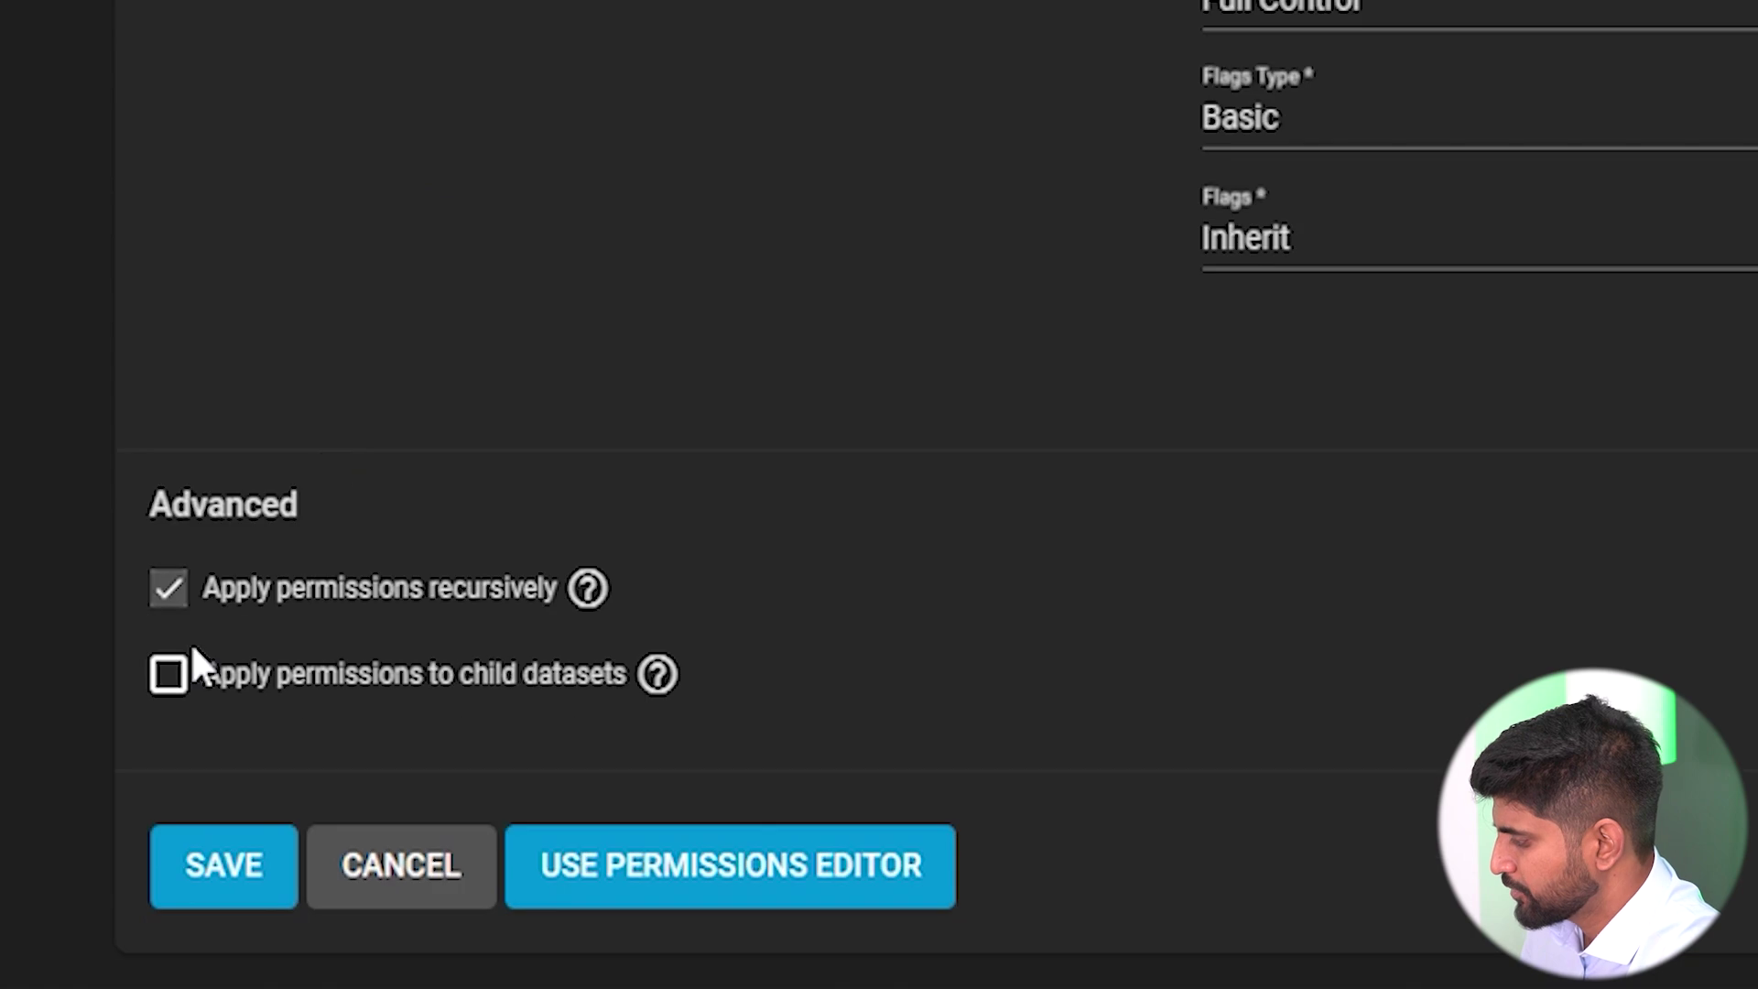
click(235, 886)
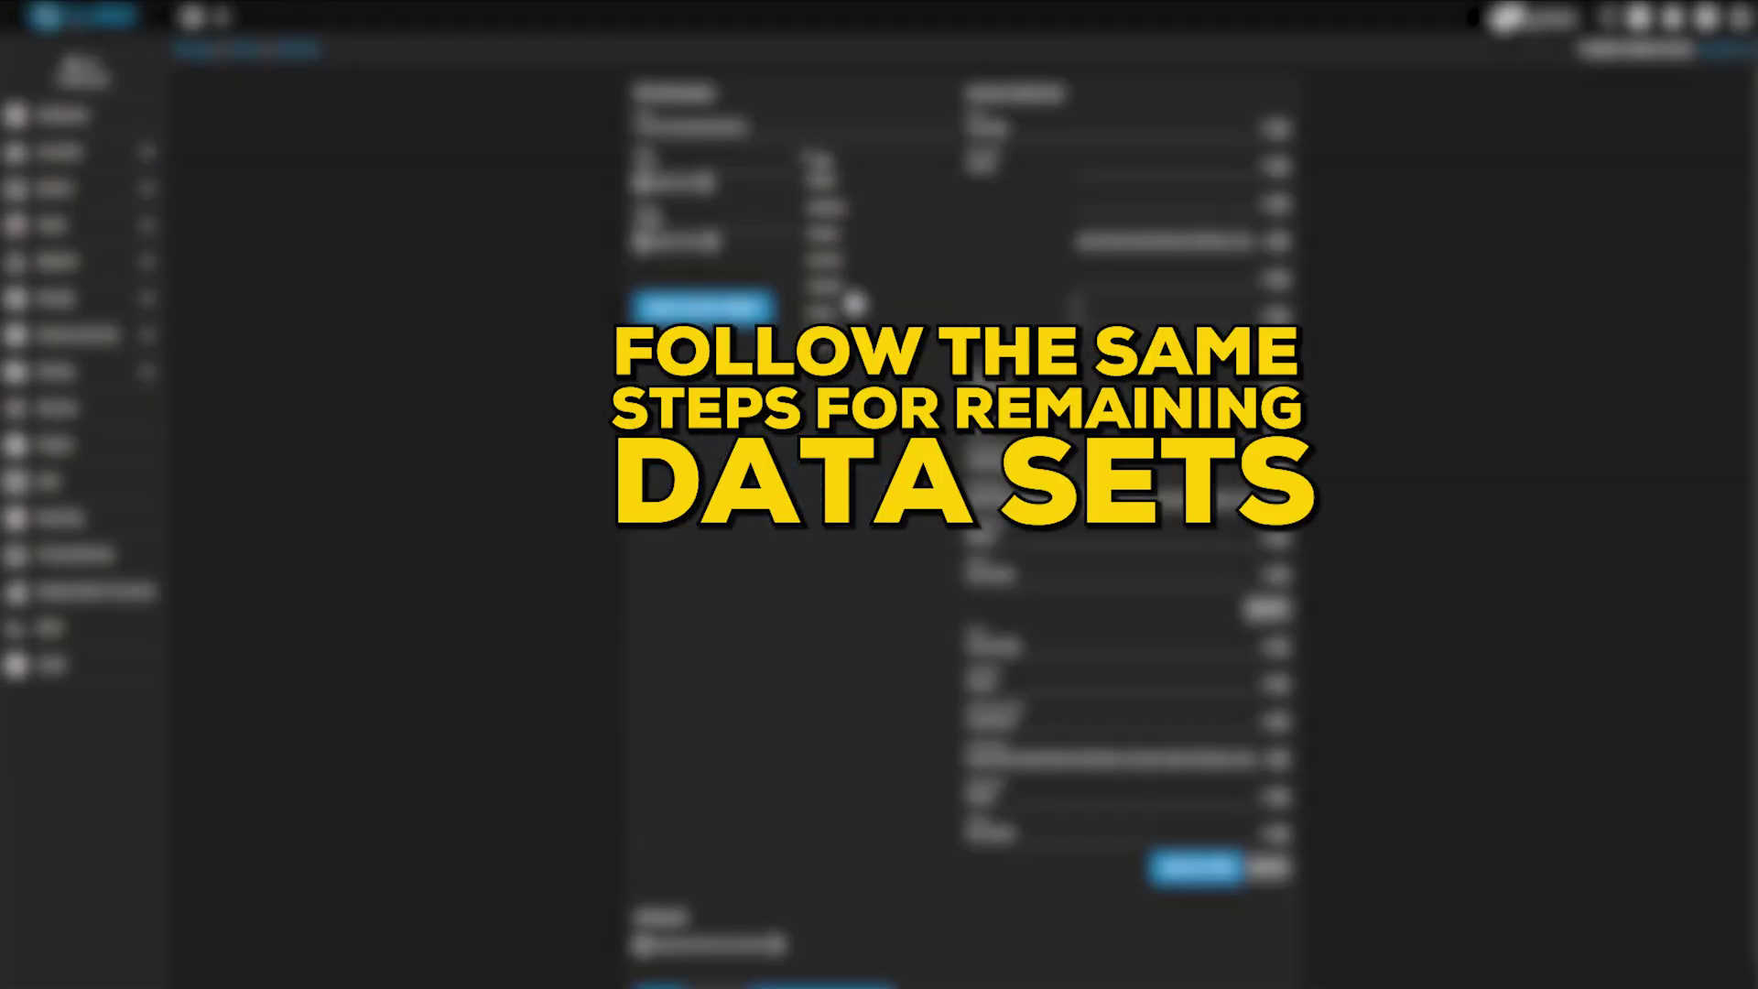
Create a Windows SMB share for /mnt/mvpinsight and enable the SMB service.
scroll(1034, 692, down, 5)
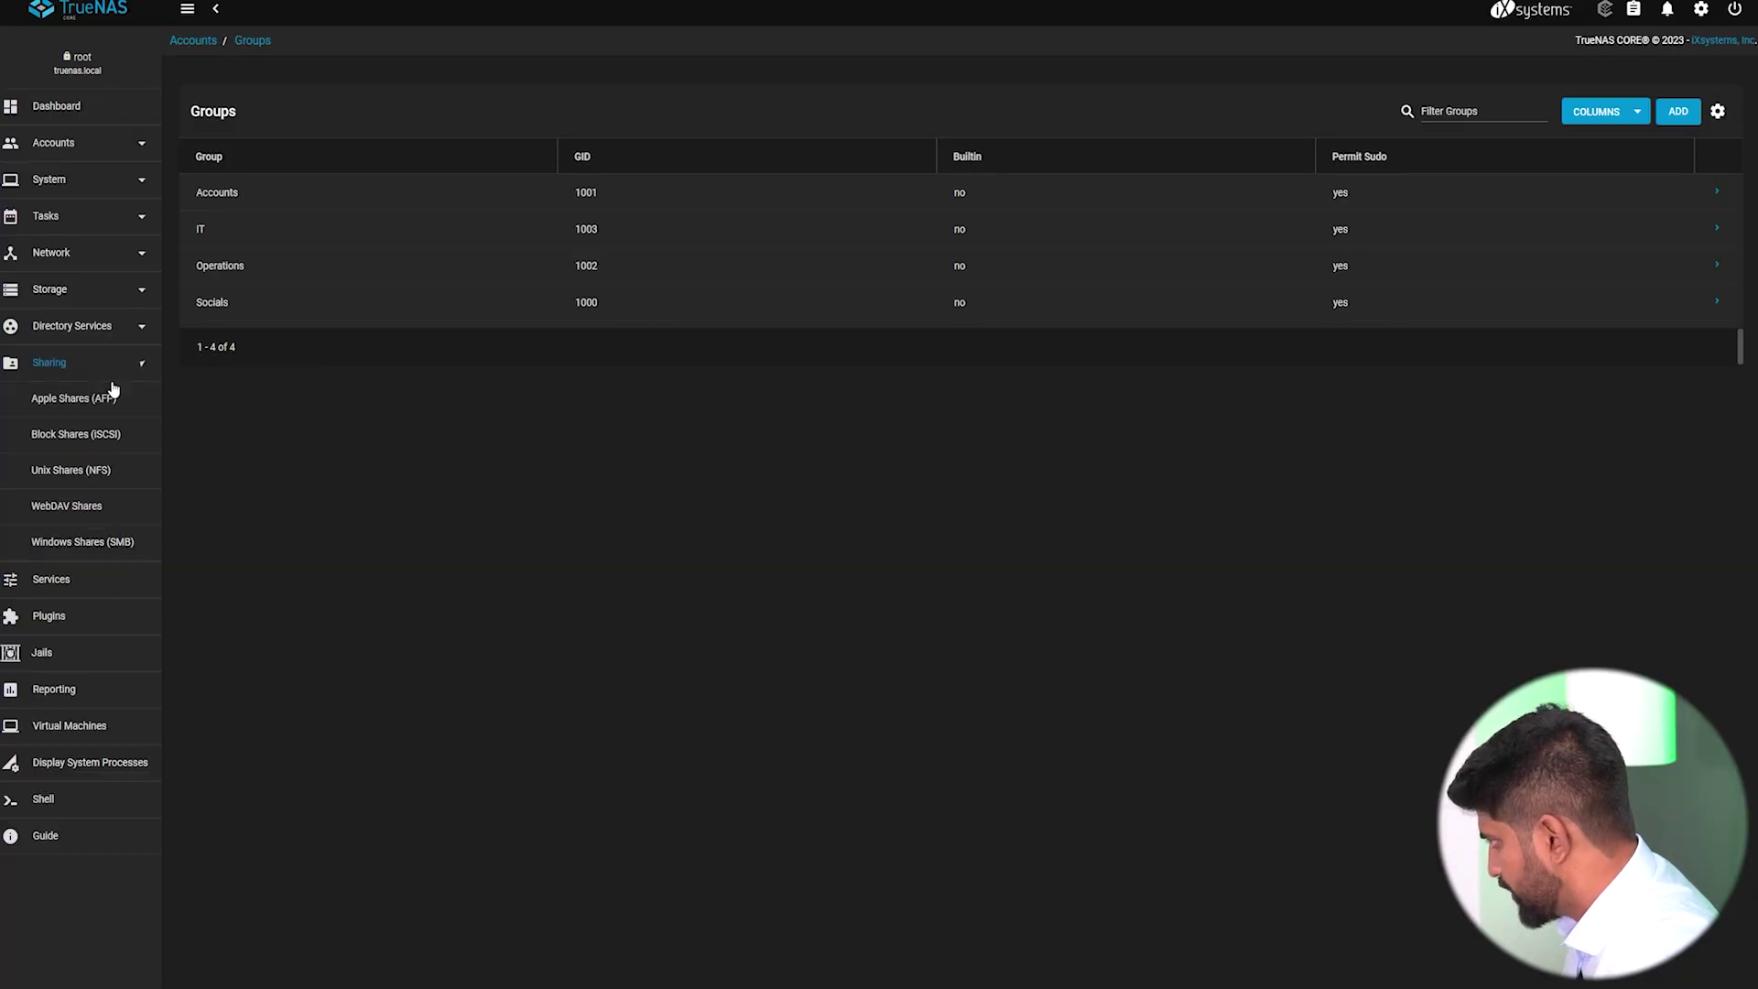
click(90, 545)
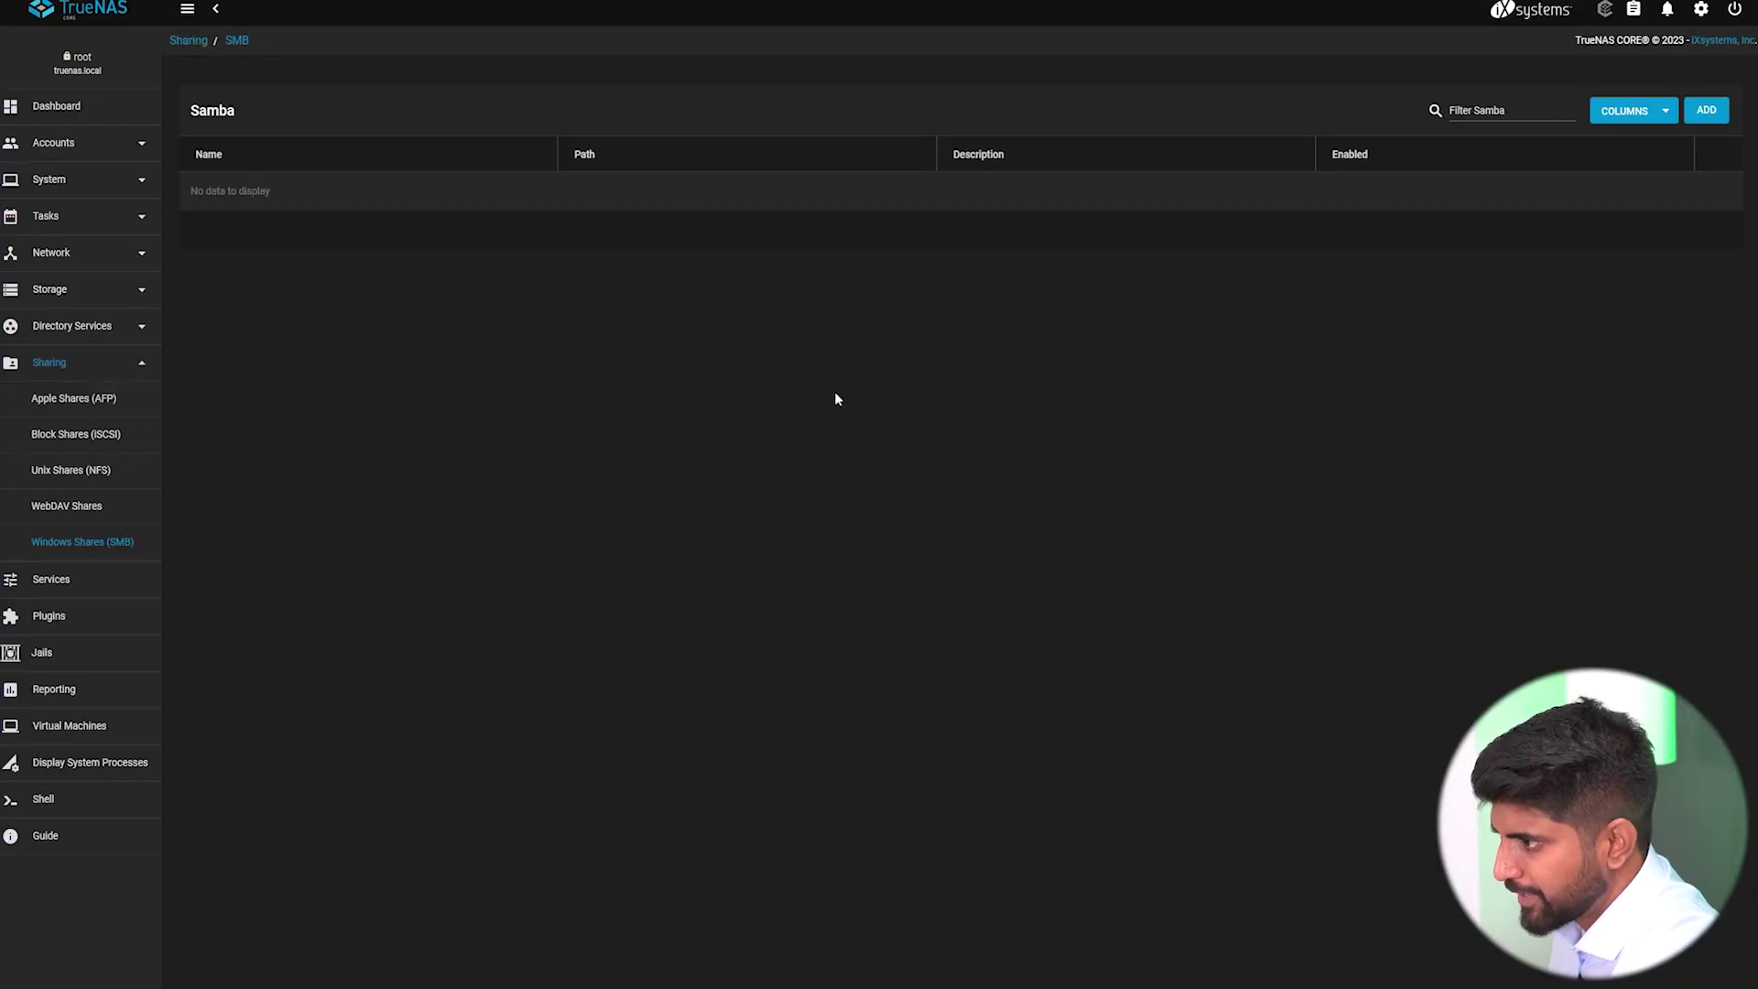
click(1700, 115)
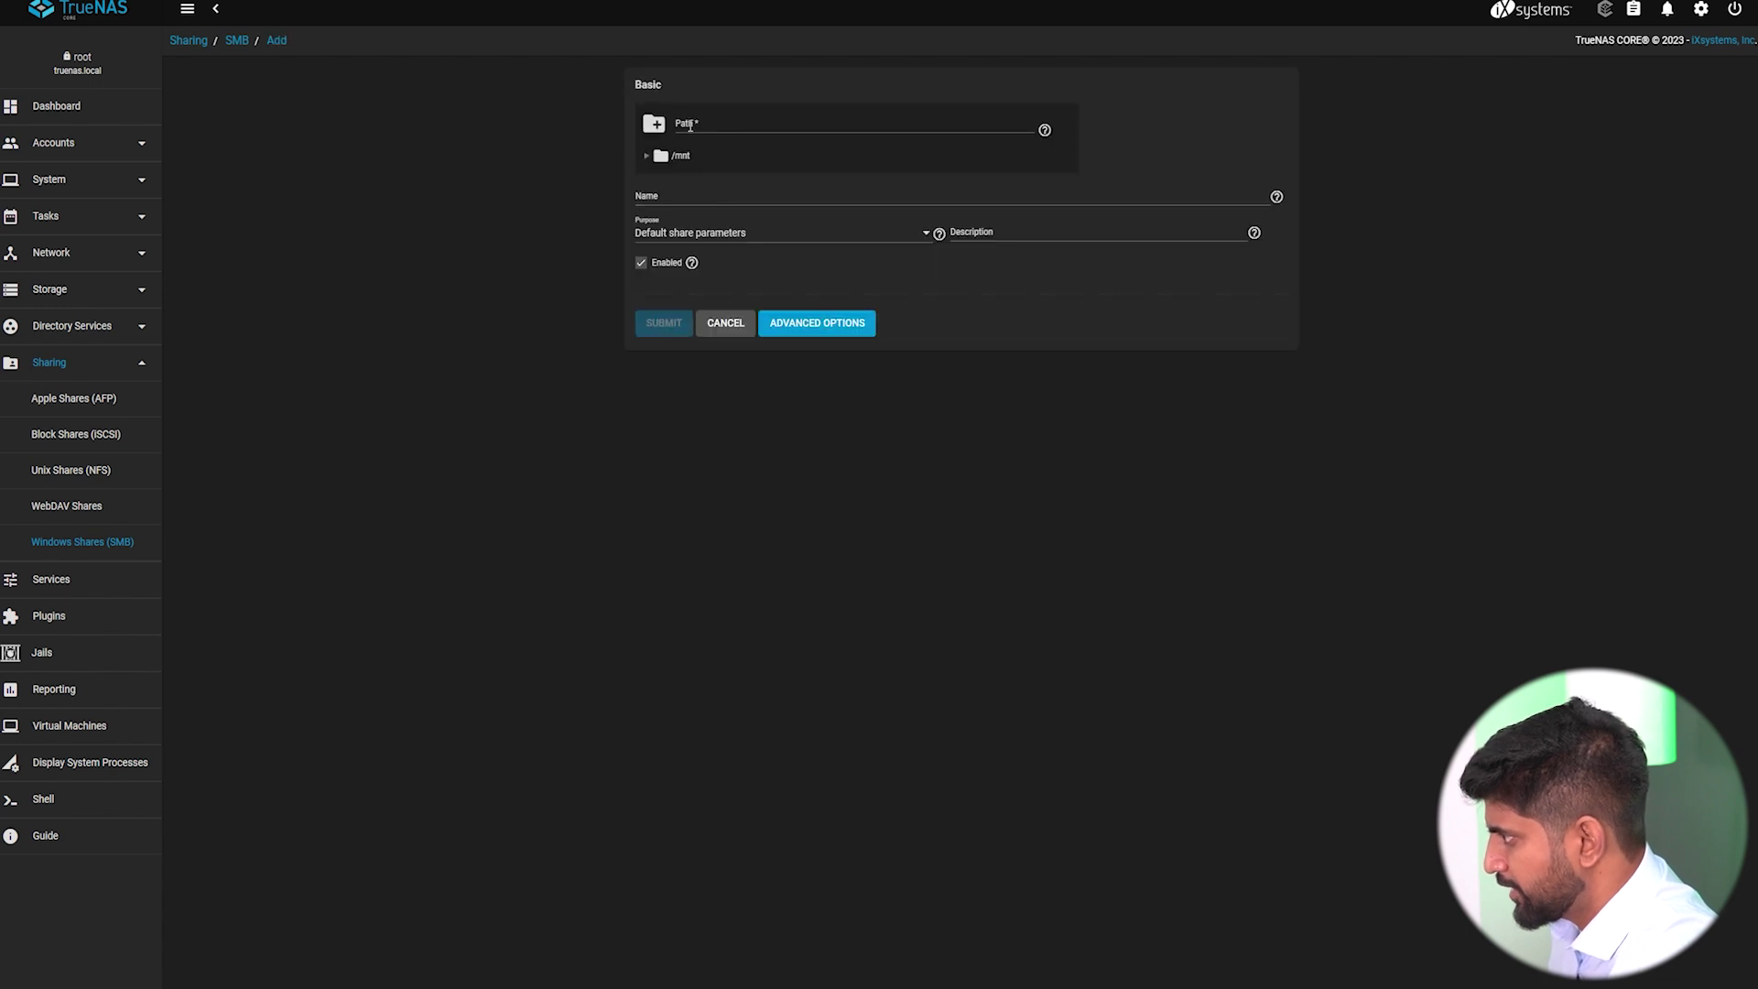
click(648, 159)
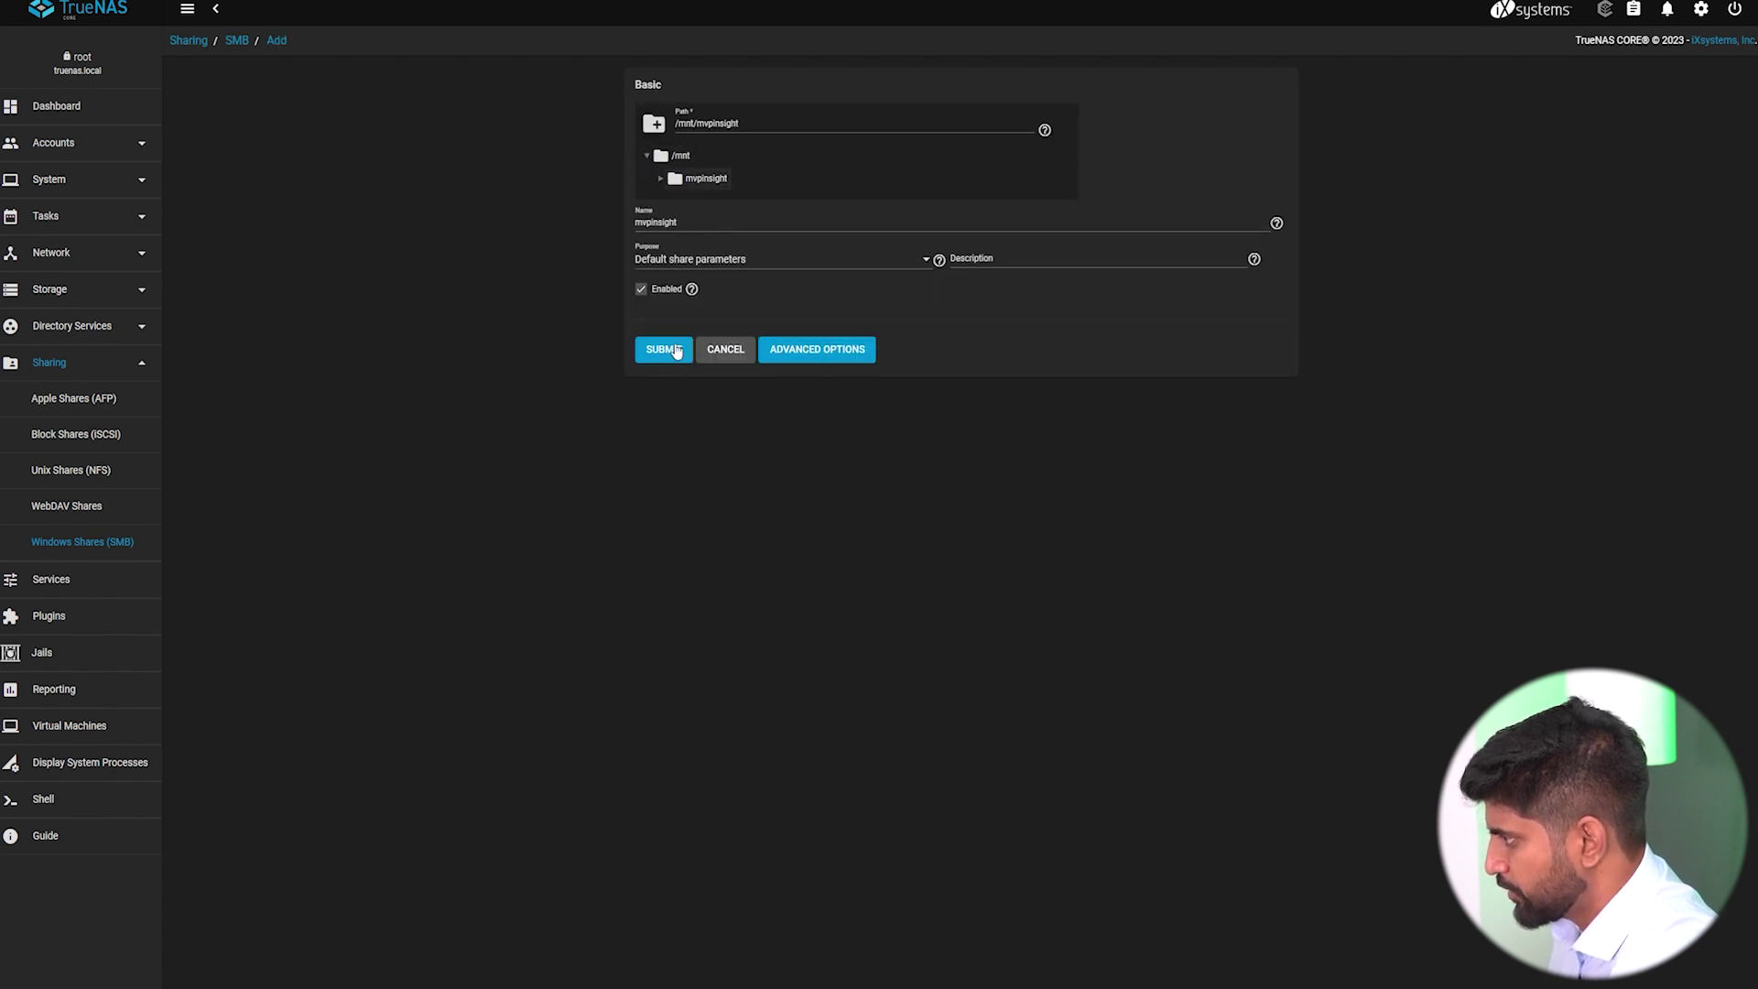
click(676, 353)
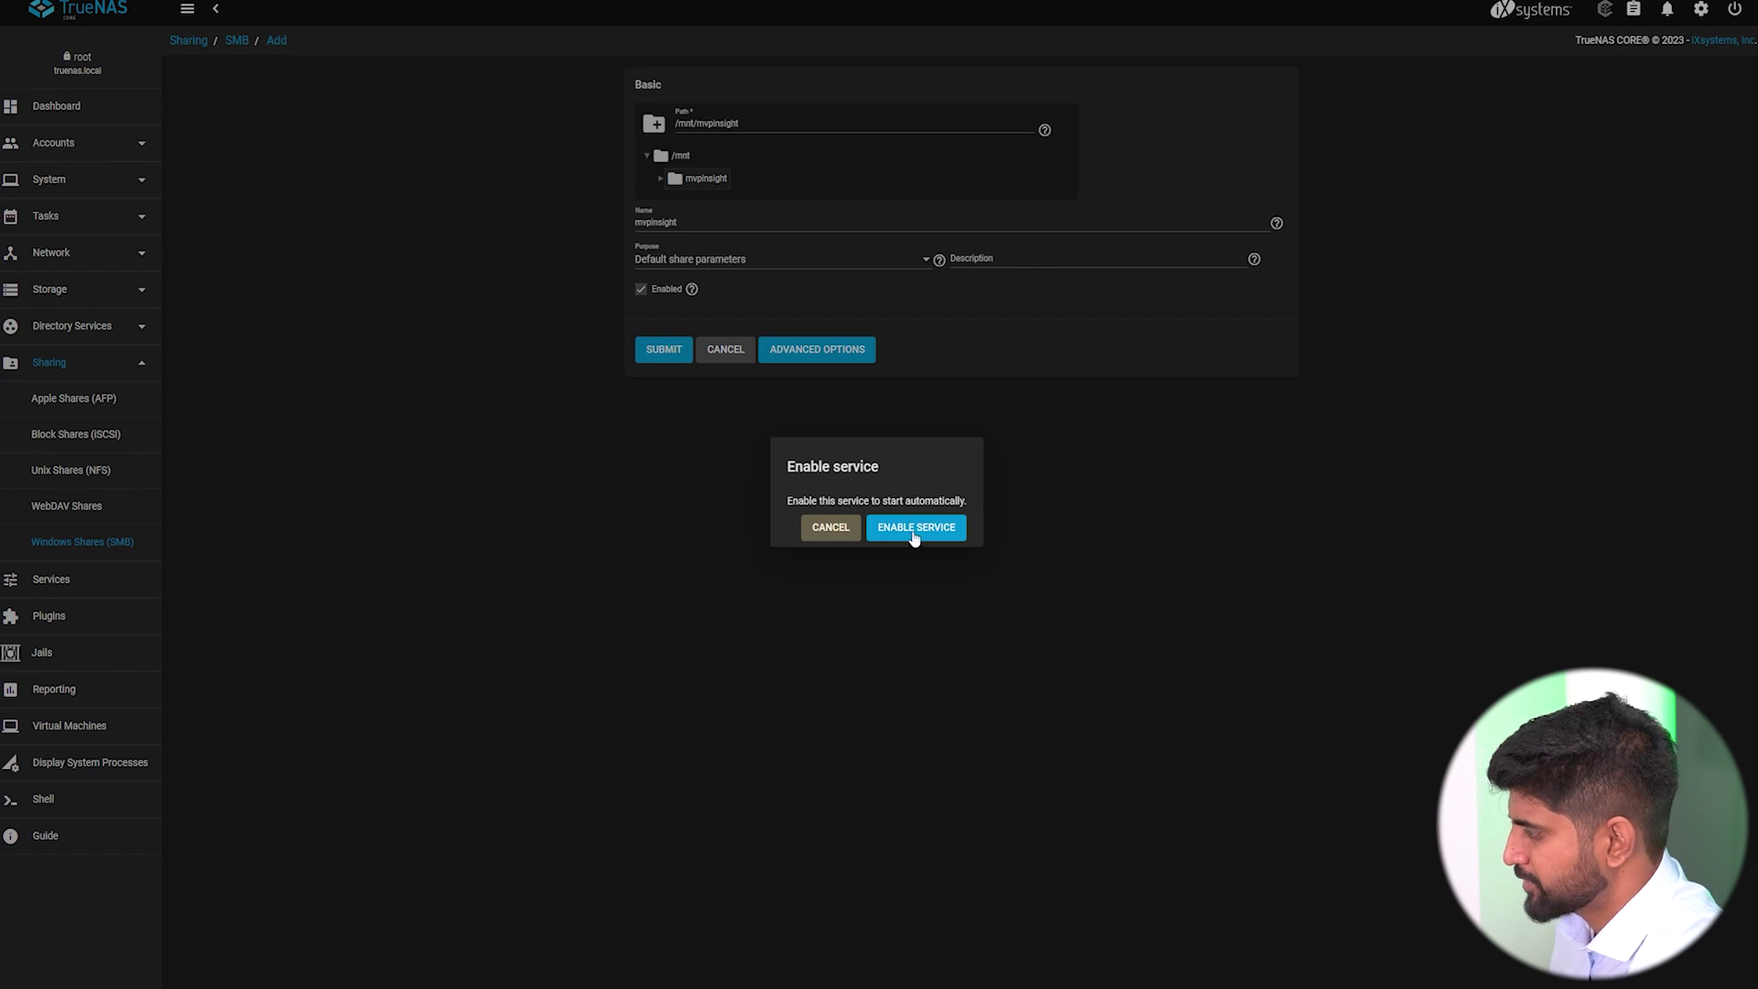
click(914, 536)
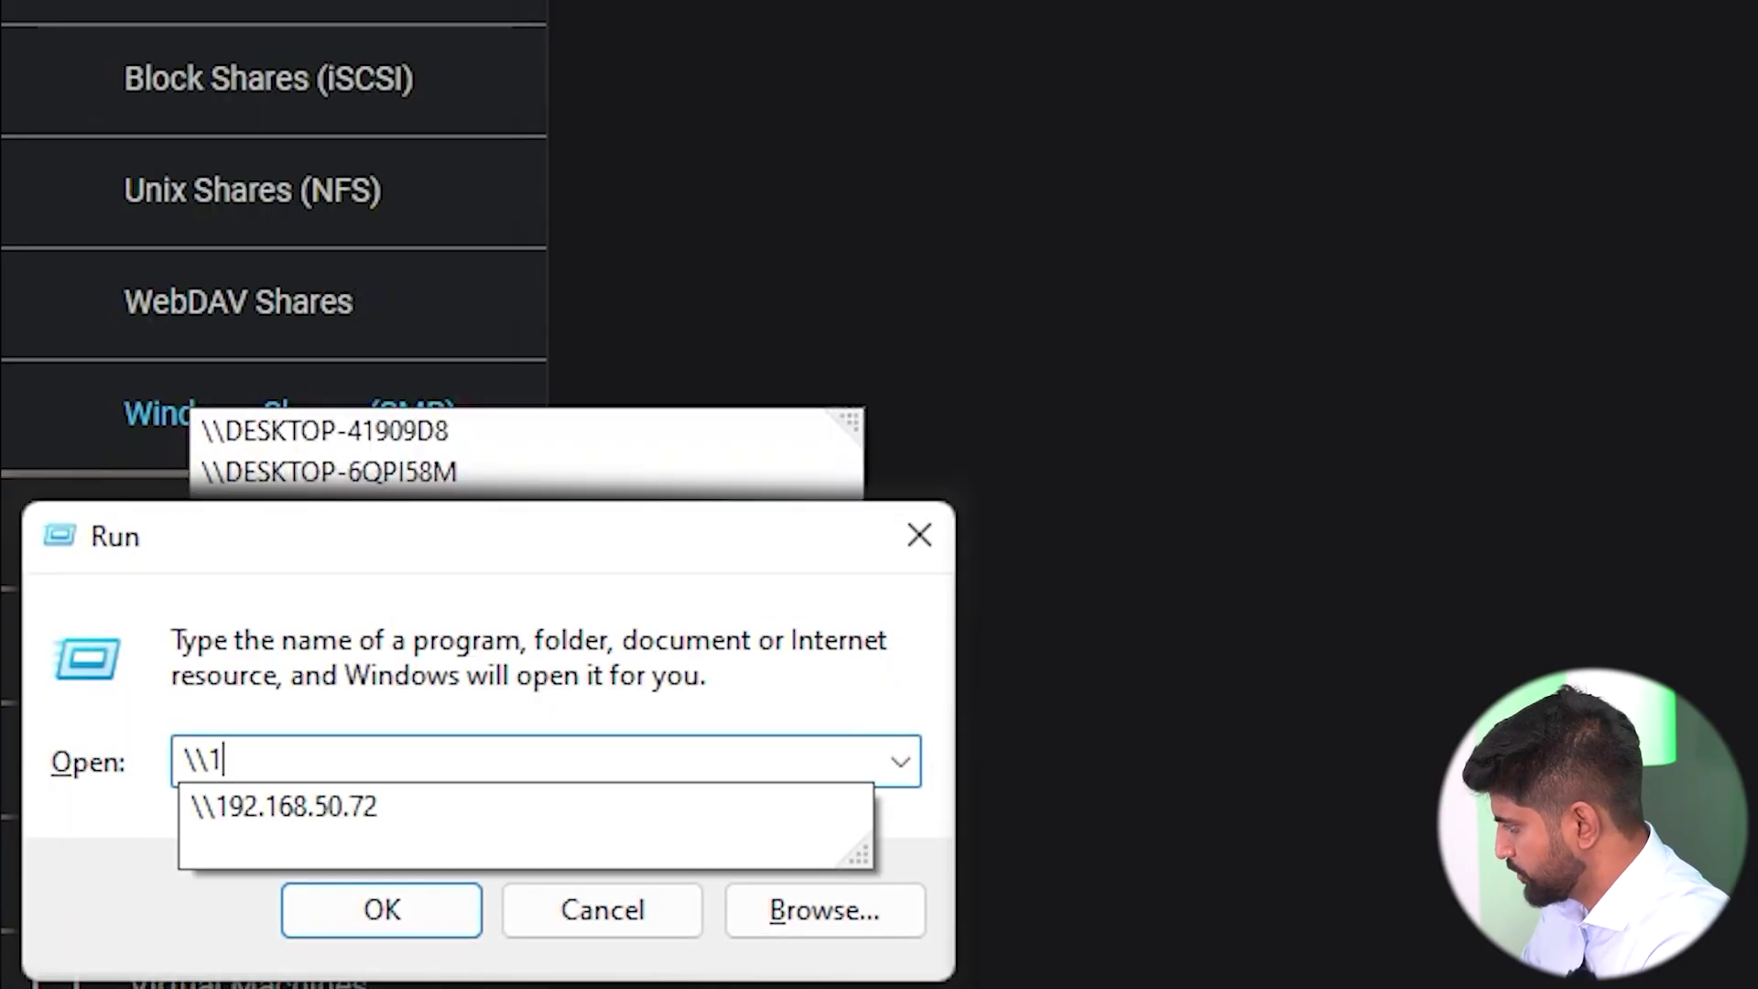
Connect to \\192.168.0.167 and sign in with the user's username and password.
text(92.168.0.167)
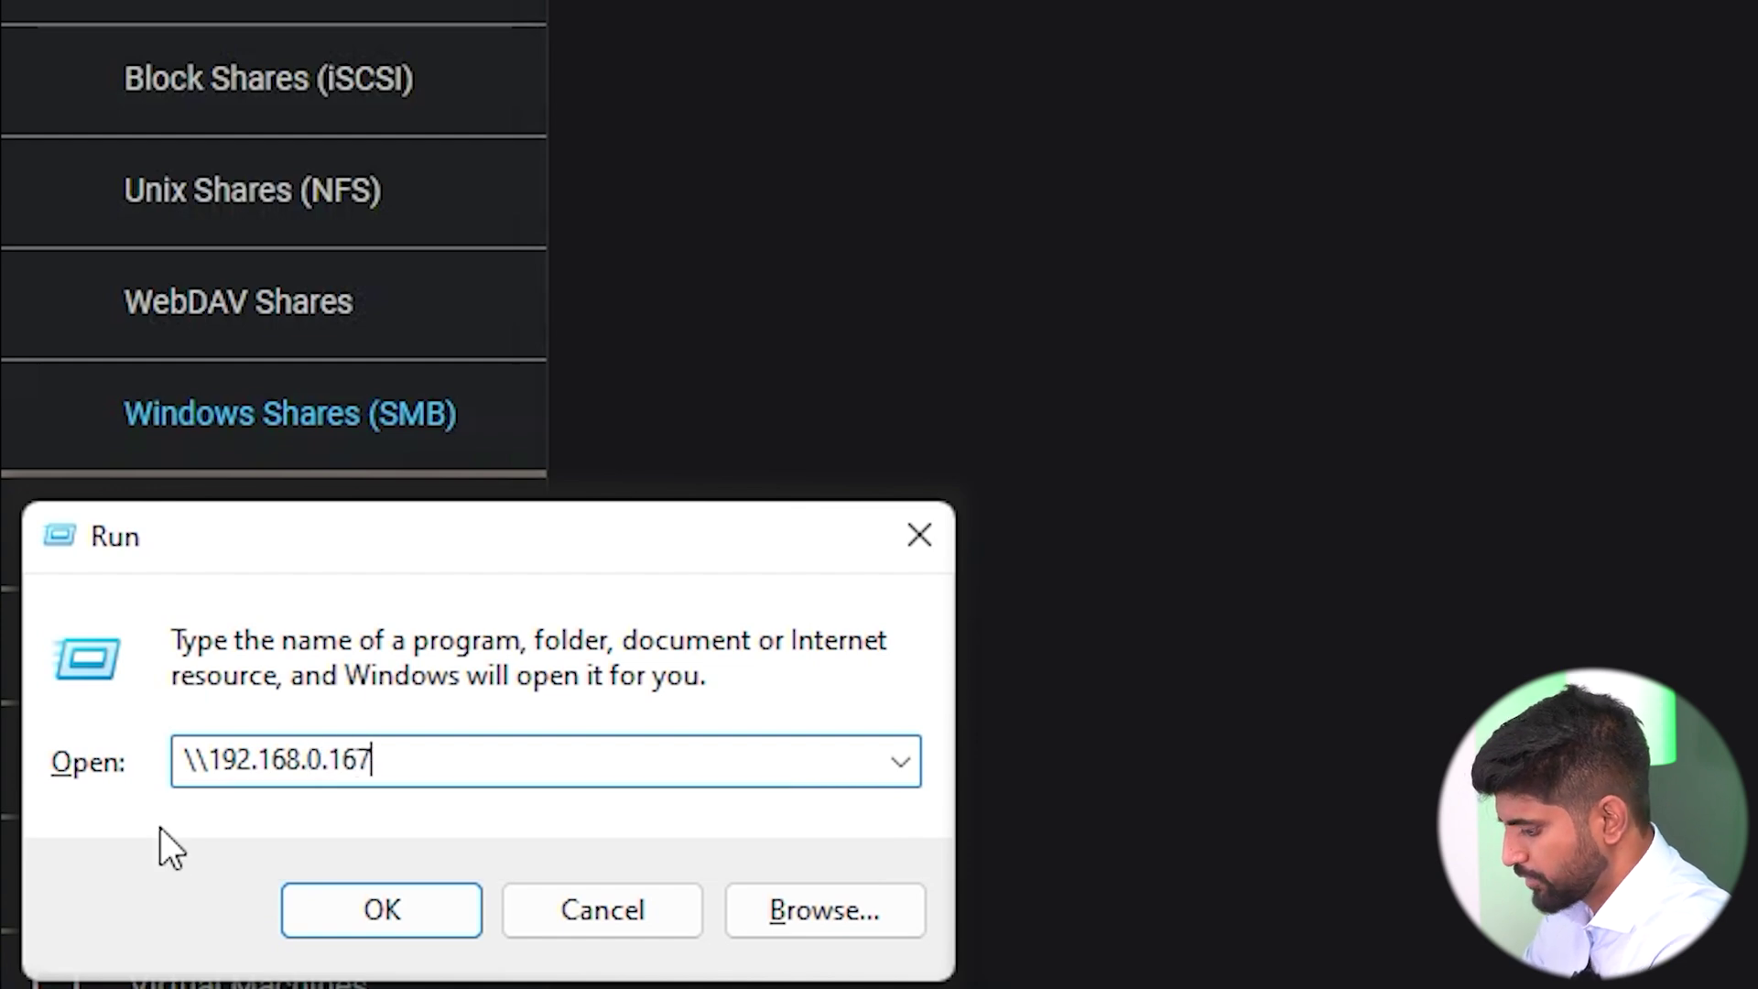
key(Return)
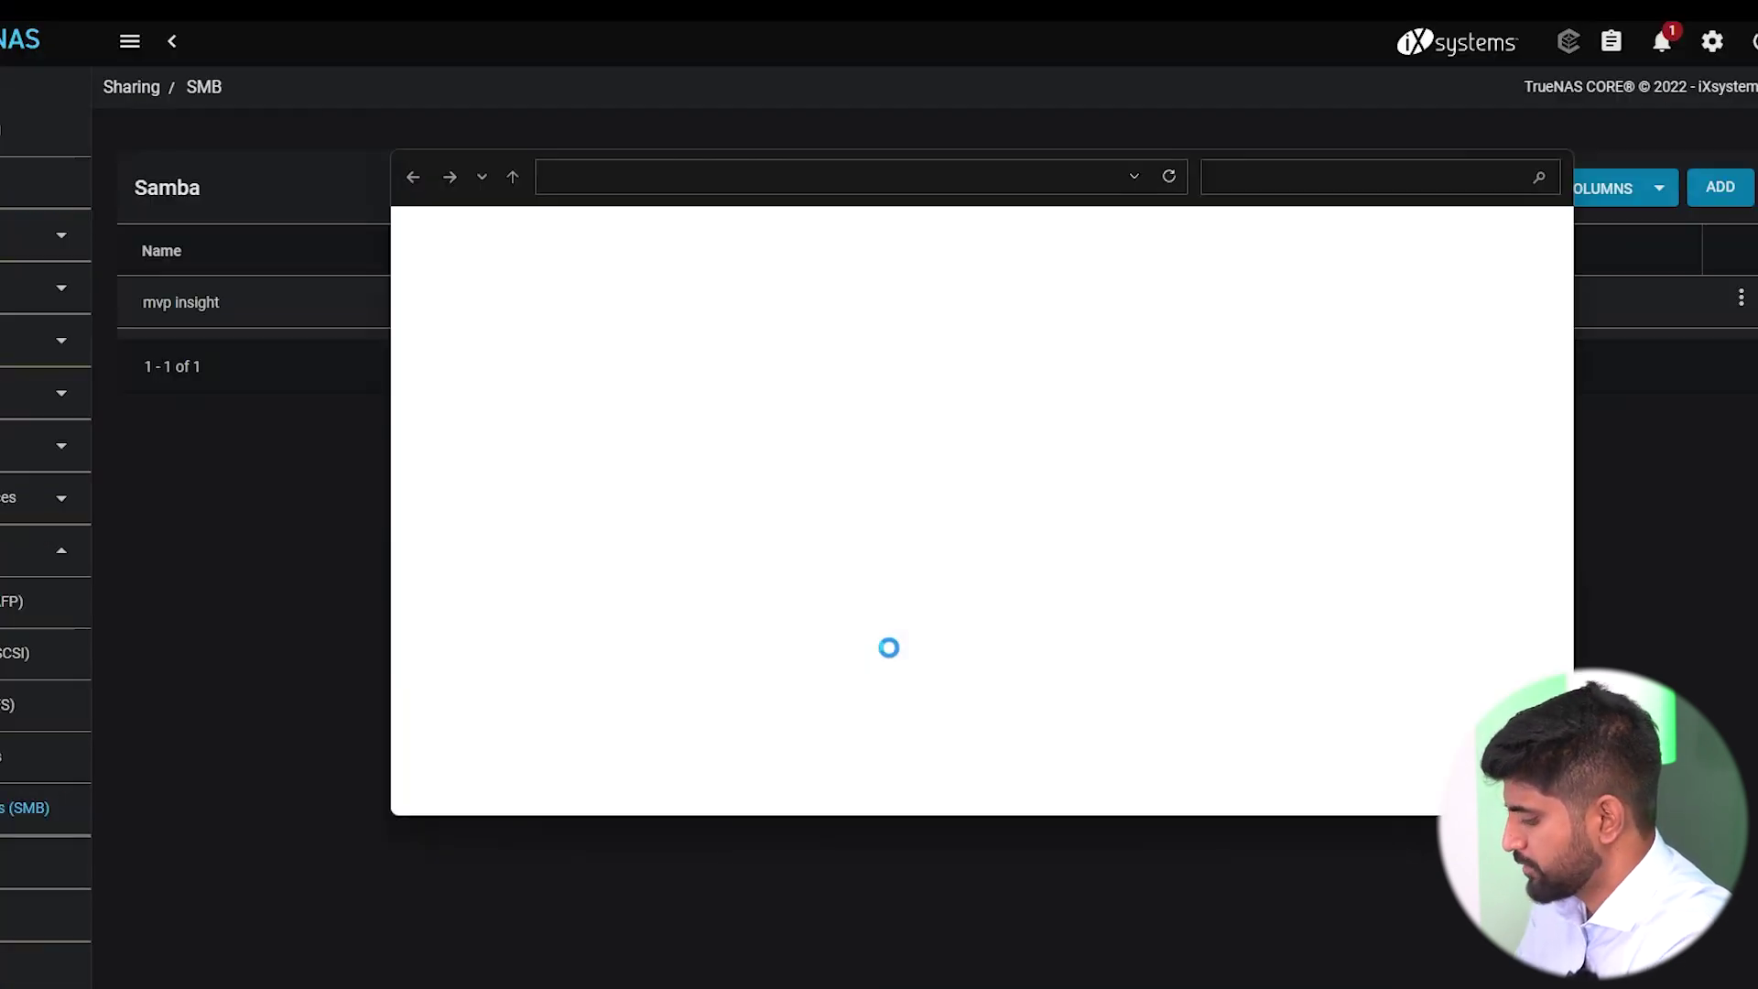
text(nasser)
key(Tab)
text(***)
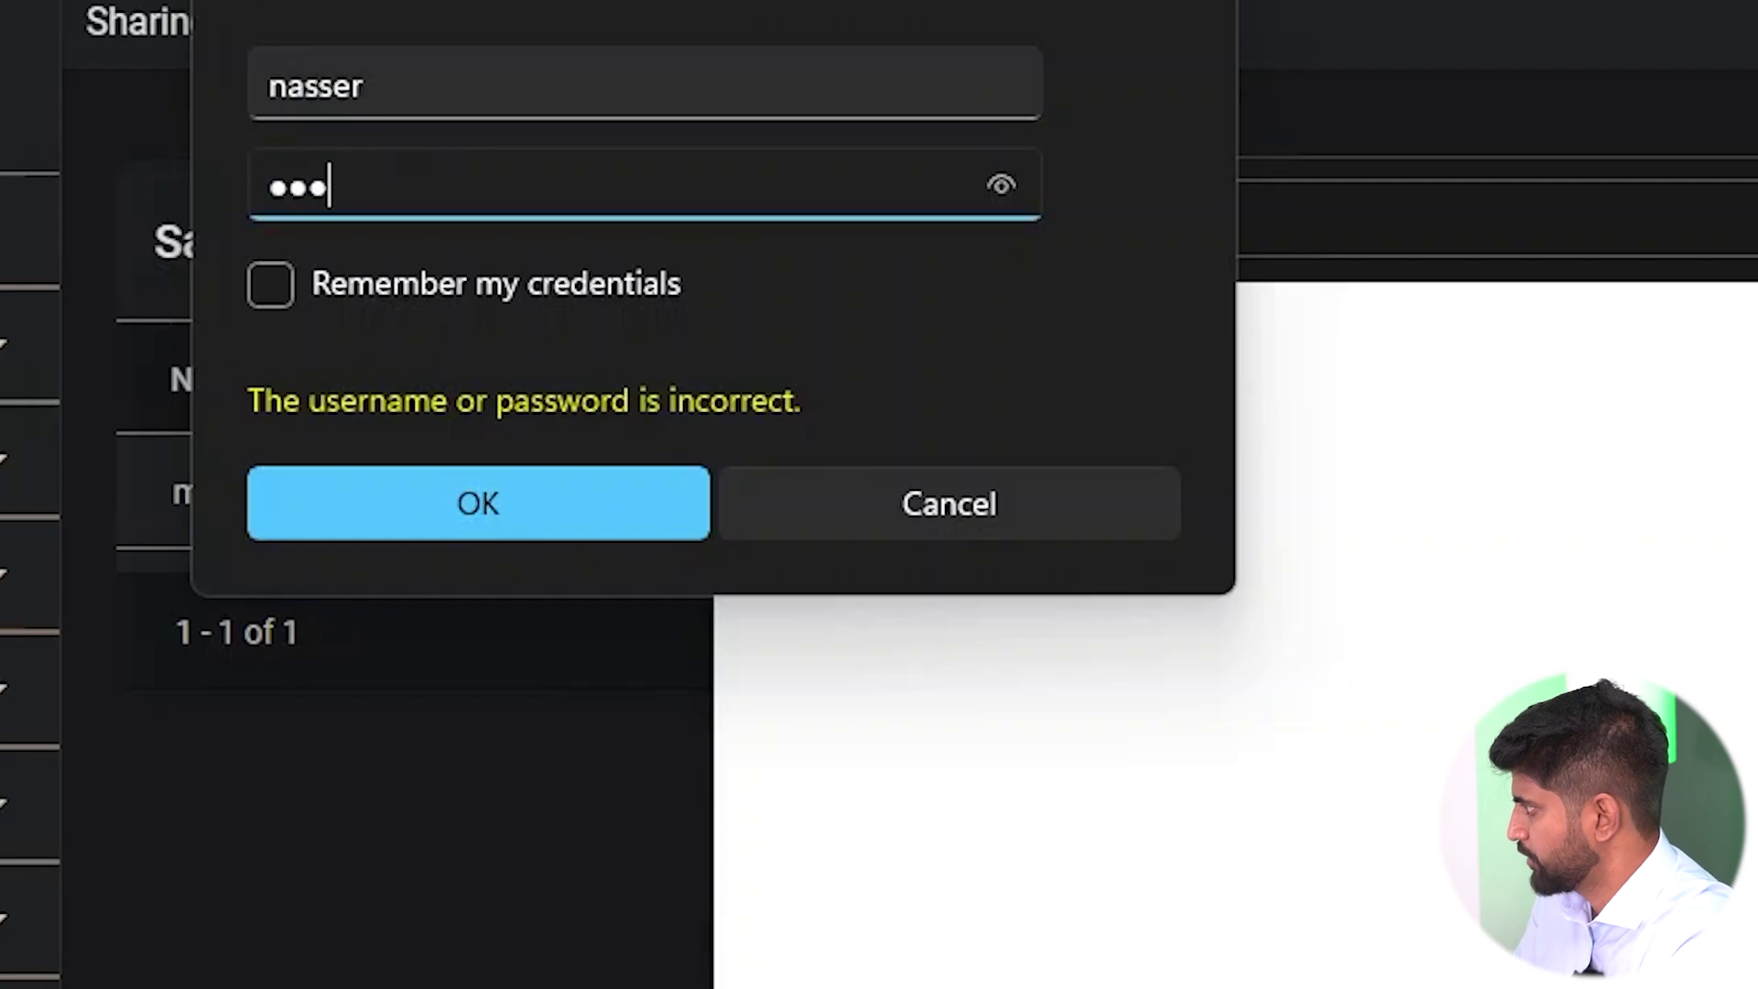
key(Return)
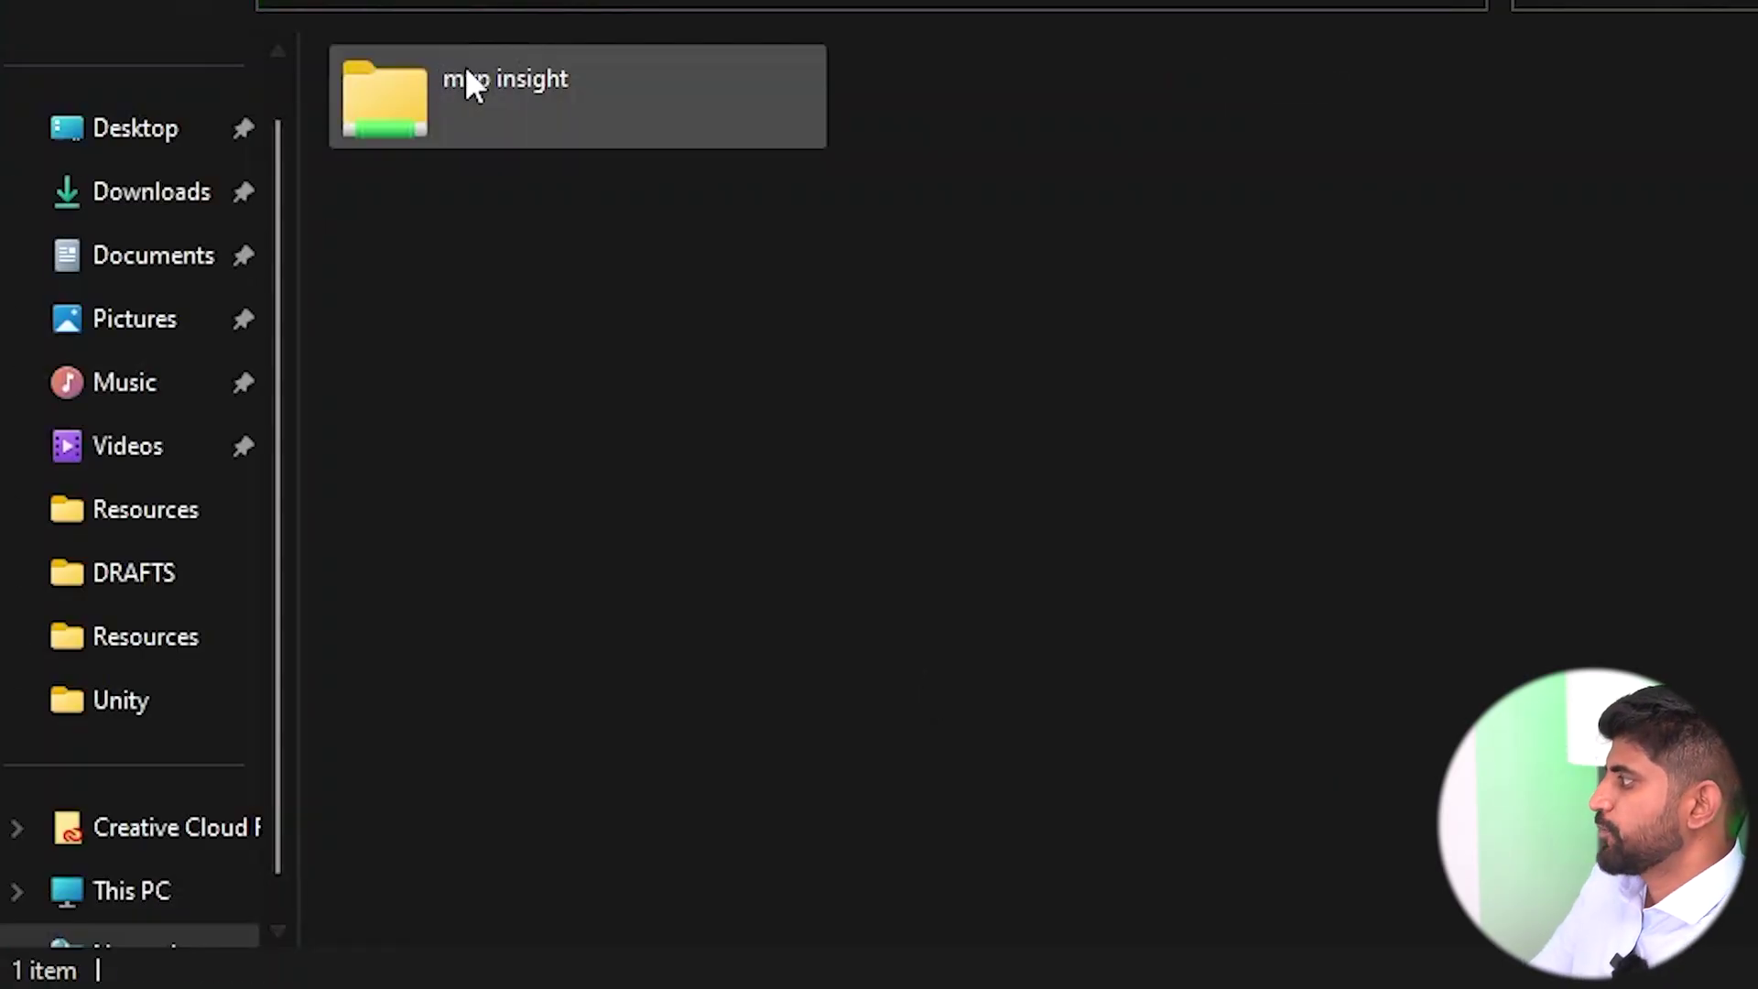
Open the mvp insight share to view its department folders.
click(467, 73)
right_click(465, 85)
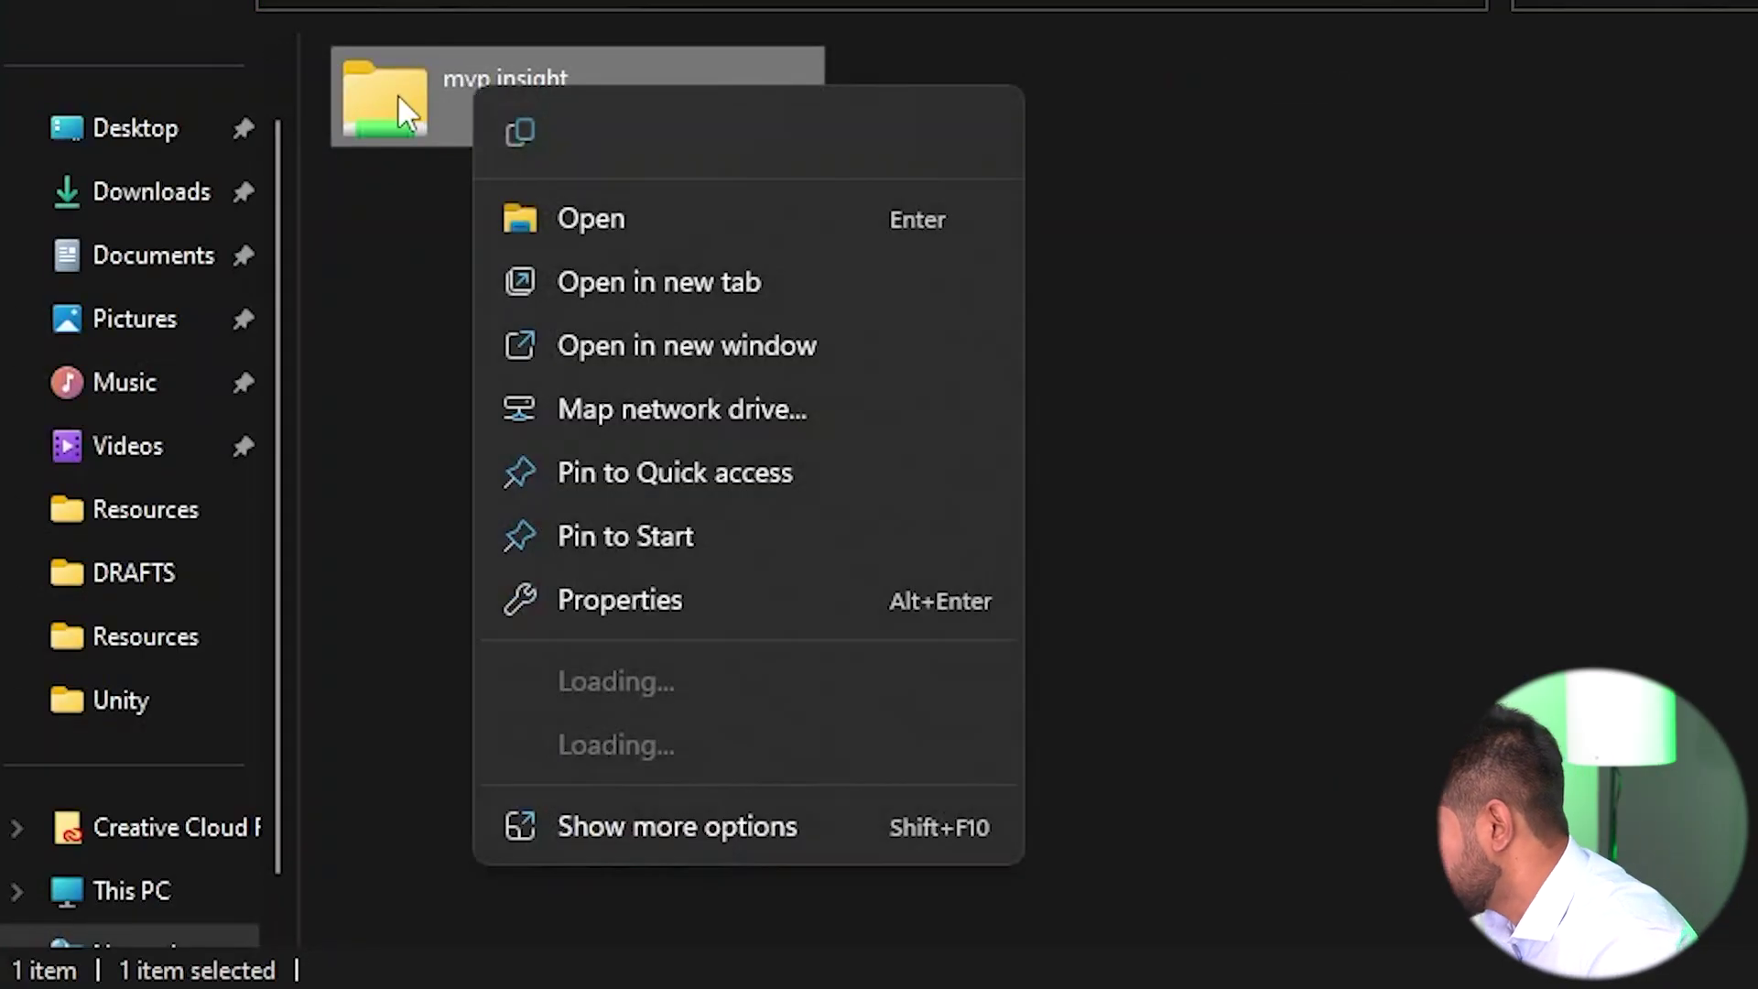
double_click(395, 92)
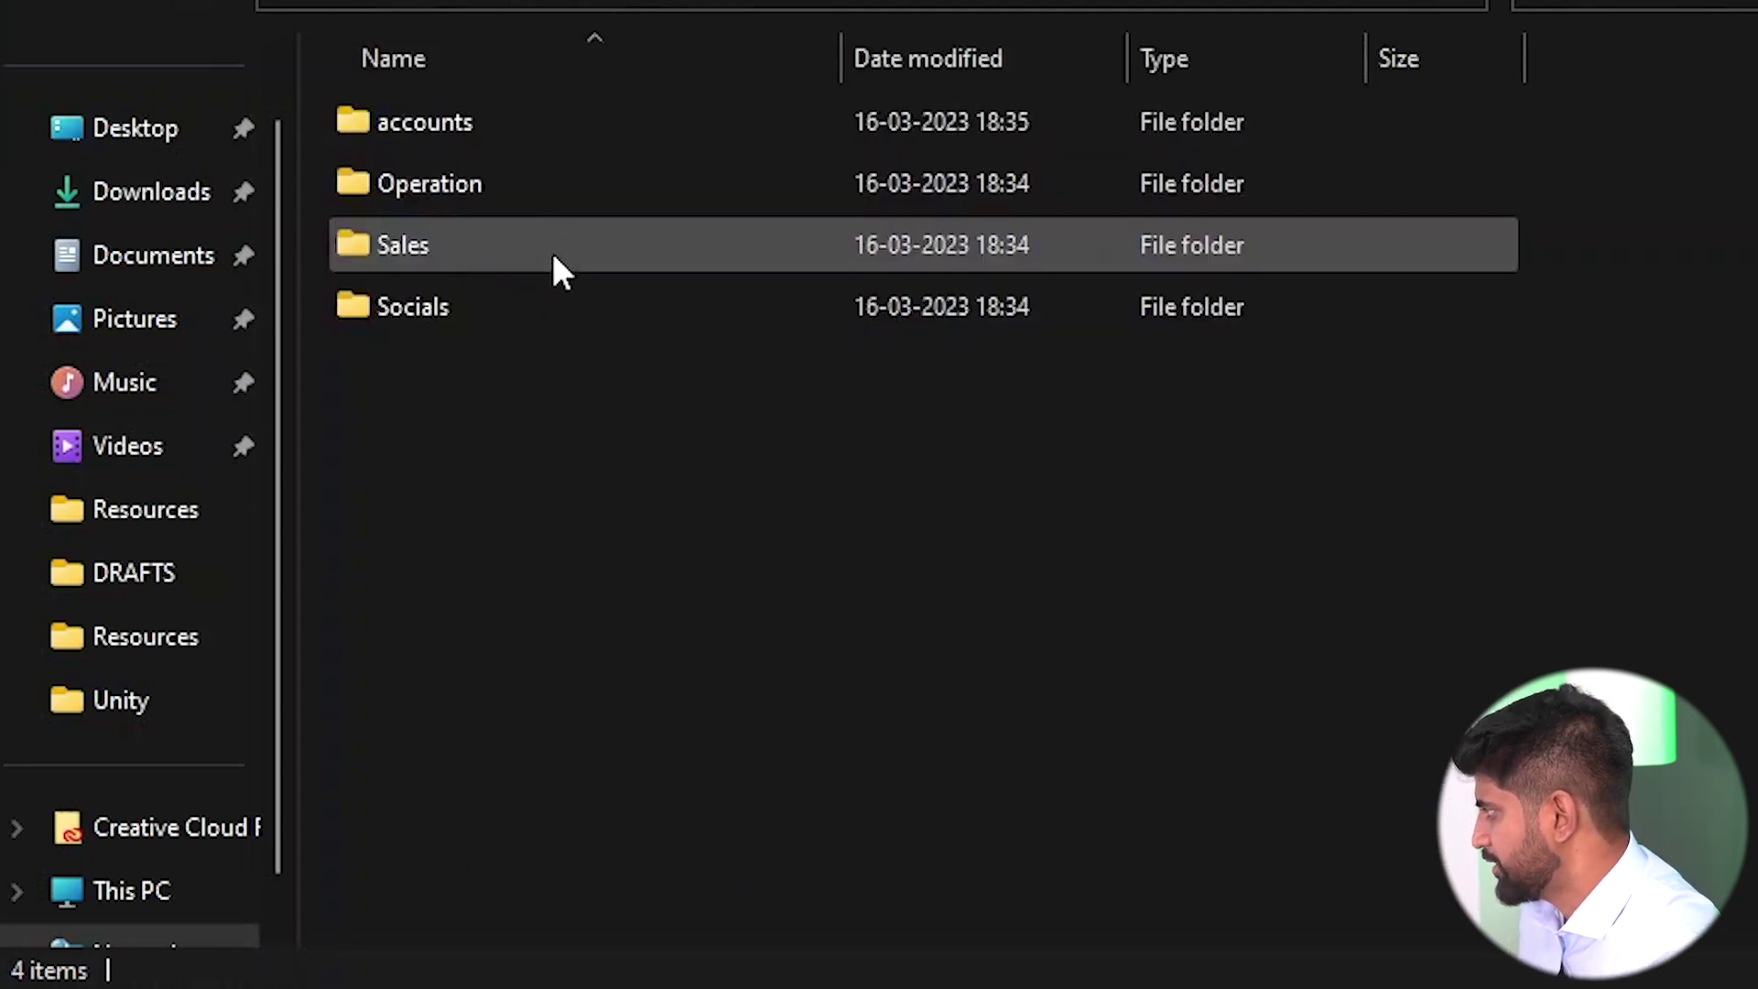